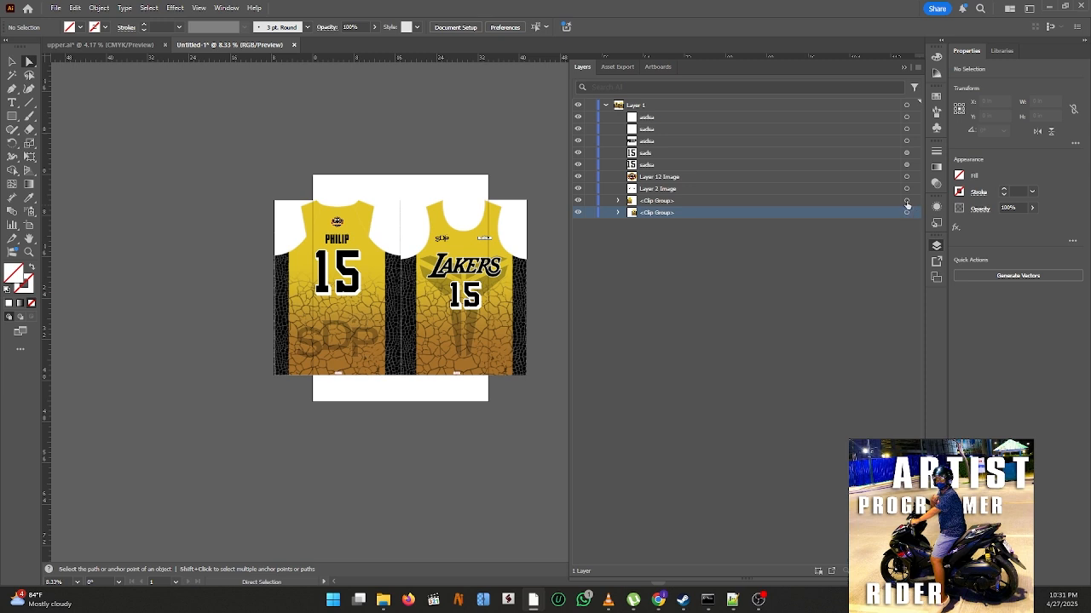
- Group all the front and back jersey artwork and name the result "Group"
{"action": "left_click", "coordinate": [907, 205]}
{"action": "left_click_drag", "start_coordinate": [243, 161], "coordinate": [536, 444]}
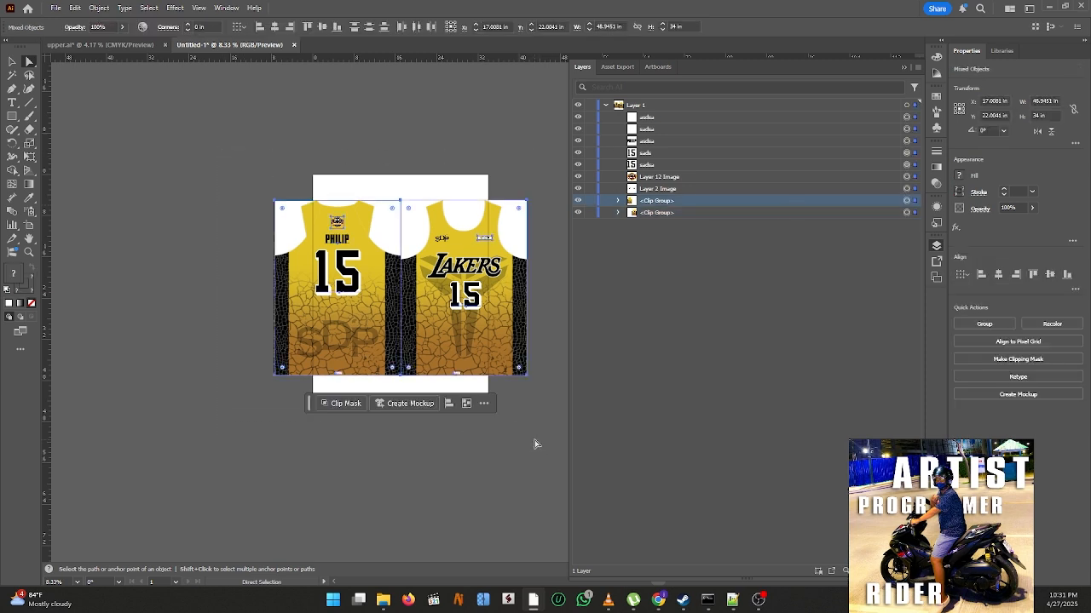
{"action": "key", "text": "ctrl+g"}
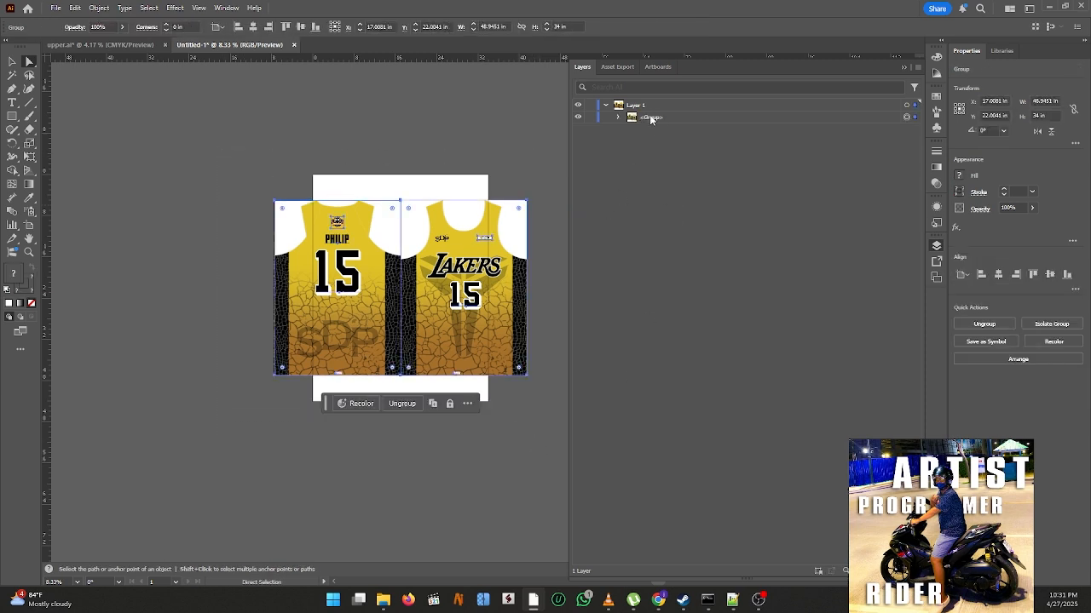
{"action": "double_click", "coordinate": [650, 117]}
{"action": "type", "text": "Group"}
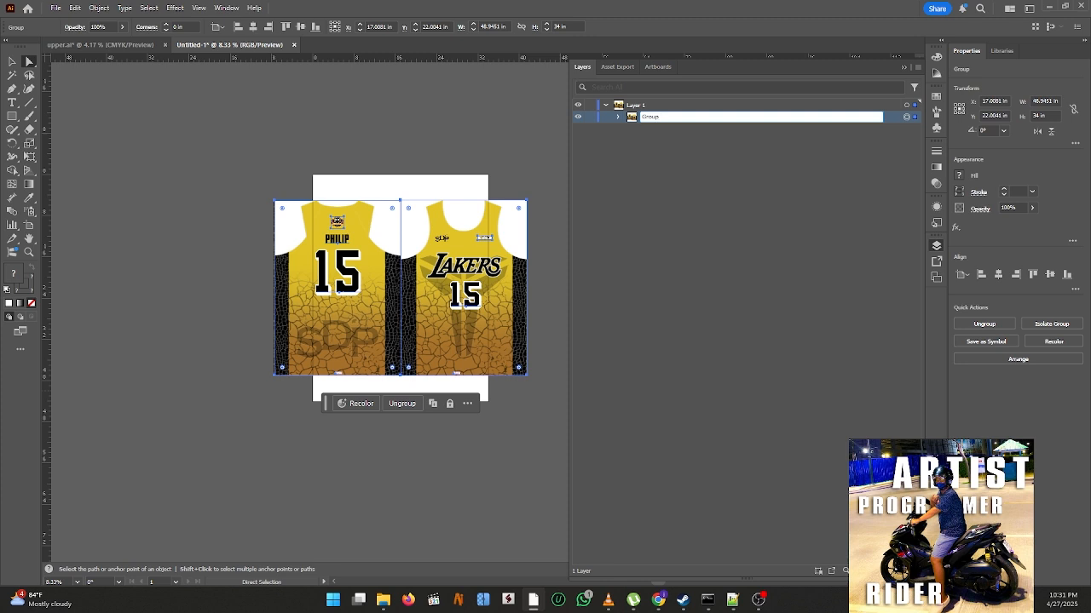
{"action": "key", "text": "Return"}
{"action": "left_click", "coordinate": [619, 118]}
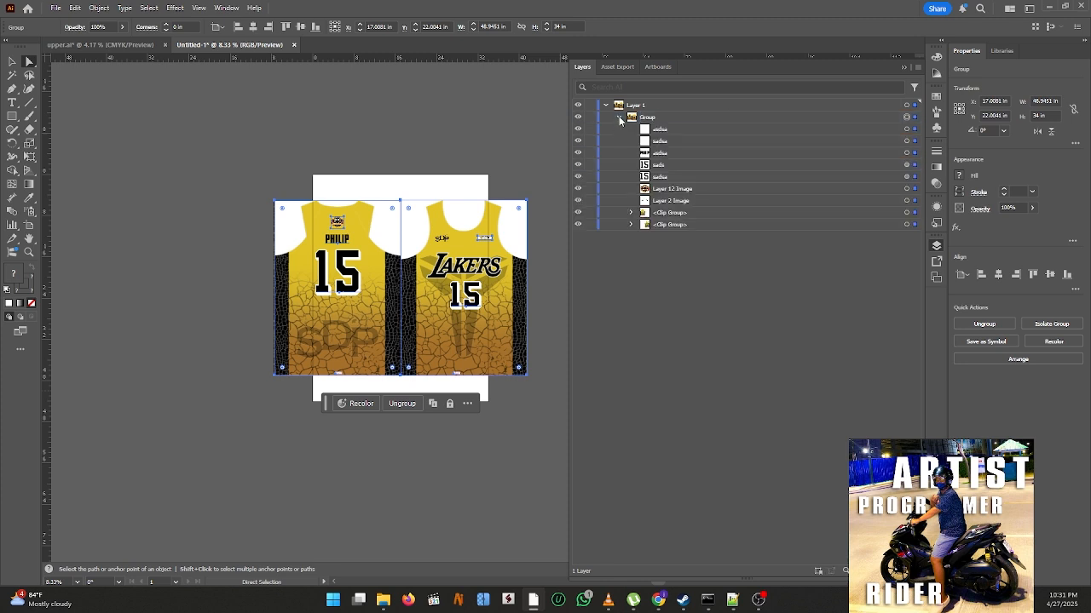
{"action": "left_click", "coordinate": [619, 118]}
- Draw a rectangle about 24.3 in wide and 22.6 in high in the empty area beside the jersey artwork
{"action": "left_click", "coordinate": [12, 116]}
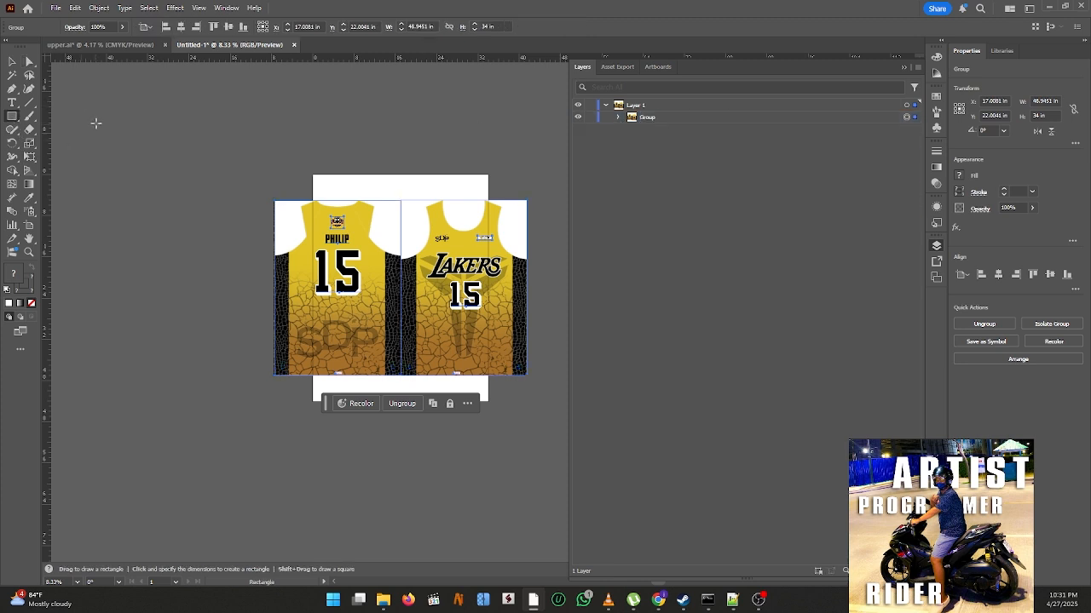
{"action": "left_click_drag", "start_coordinate": [96, 124], "coordinate": [222, 240]}
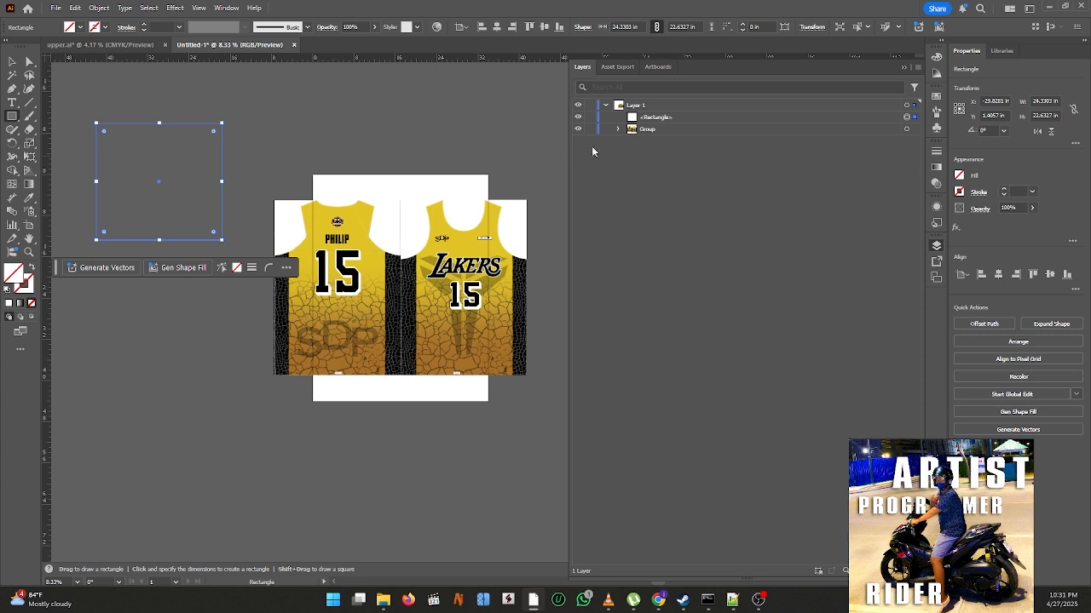
{"action": "left_click", "coordinate": [12, 62]}
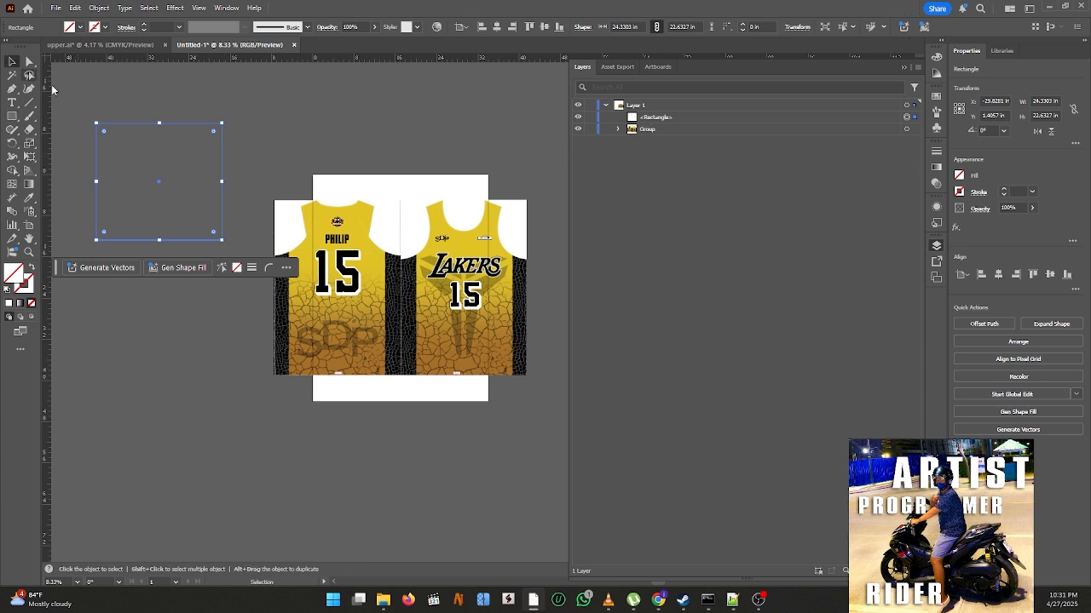
- Match the rectangle's size to the jersey group by setting its width to 48.9451 in and height to 34 in
{"action": "left_click", "coordinate": [430, 277]}
{"action": "double_click", "coordinate": [1045, 99]}
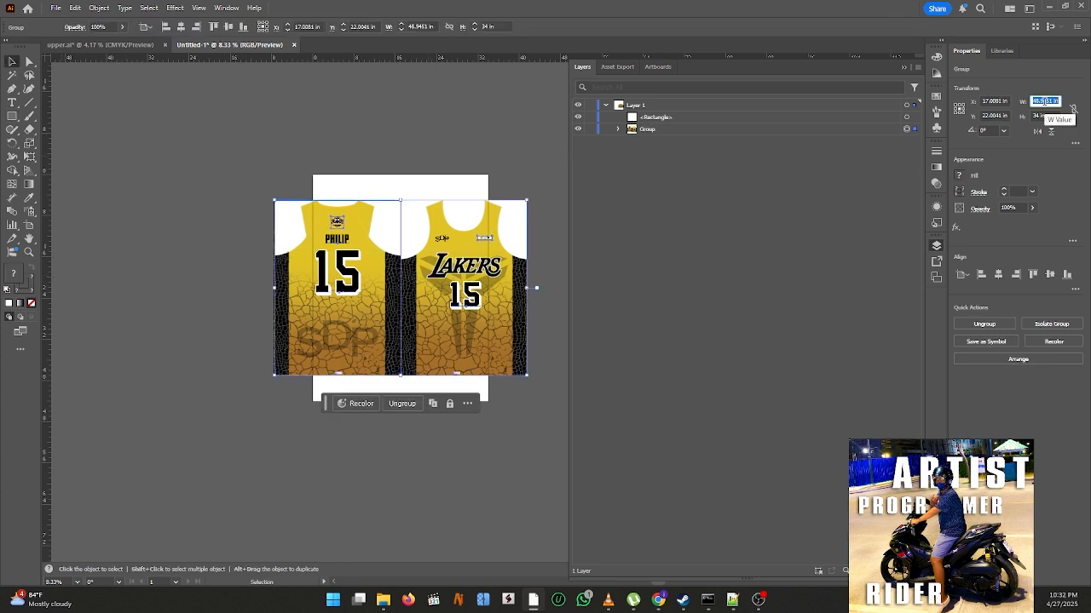
{"action": "left_click_drag", "start_coordinate": [89, 125], "coordinate": [185, 201]}
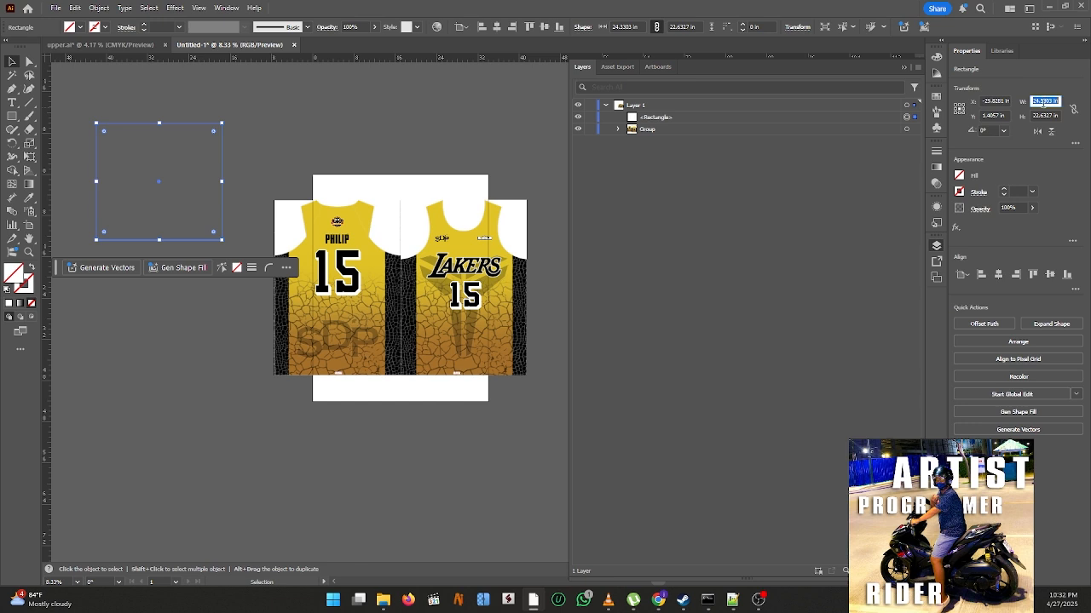
{"action": "left_click", "coordinate": [403, 145]}
{"action": "left_click", "coordinate": [375, 221]}
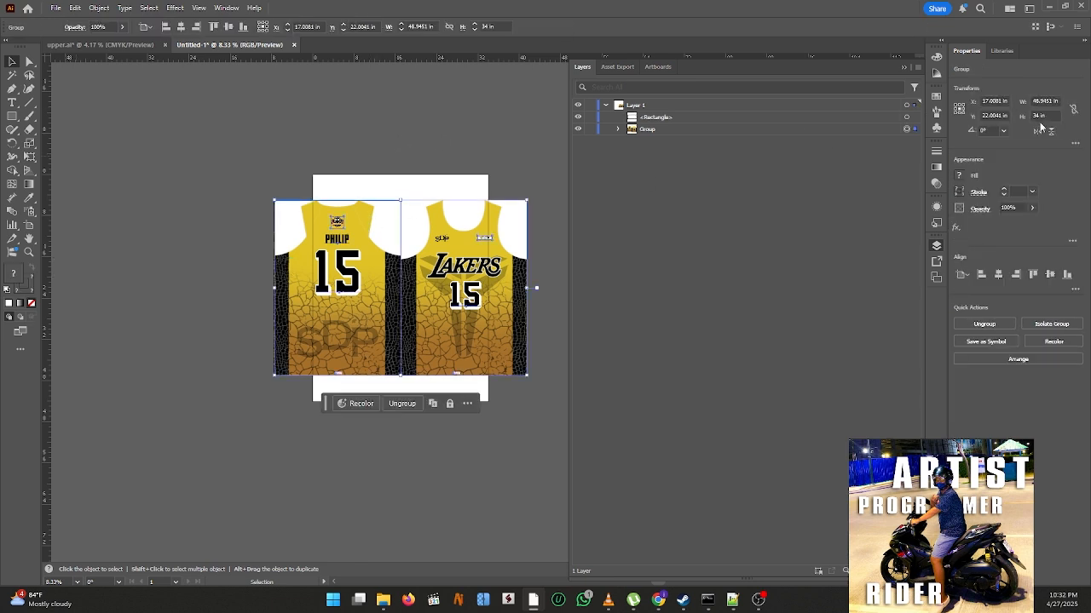
{"action": "double_click", "coordinate": [1049, 115]}
{"action": "left_click_drag", "start_coordinate": [296, 126], "coordinate": [156, 195]}
{"action": "double_click", "coordinate": [1046, 117]}
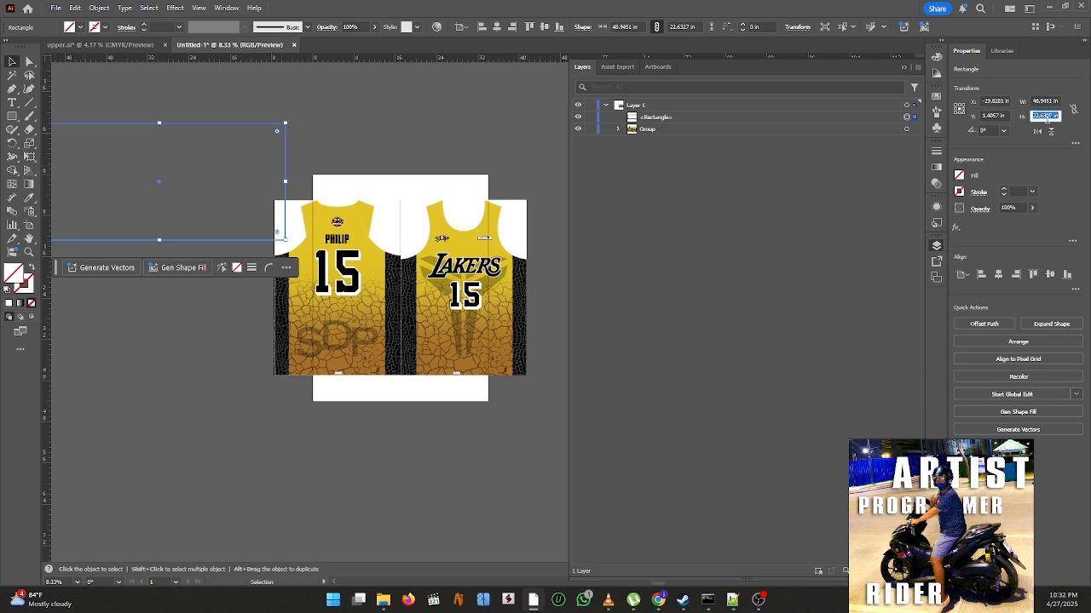
{"action": "left_click", "coordinate": [497, 144]}
- Center the rectangle and the jersey group on each other horizontally and vertically
{"action": "left_click_drag", "start_coordinate": [147, 116], "coordinate": [315, 322]}
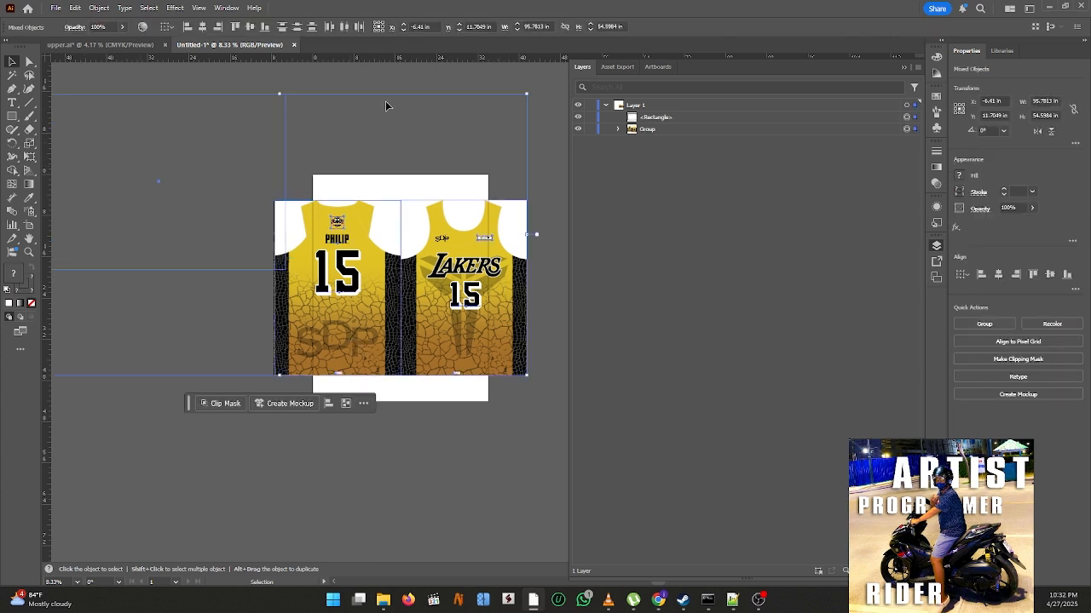
{"action": "left_click", "coordinate": [203, 26]}
{"action": "left_click", "coordinate": [251, 28]}
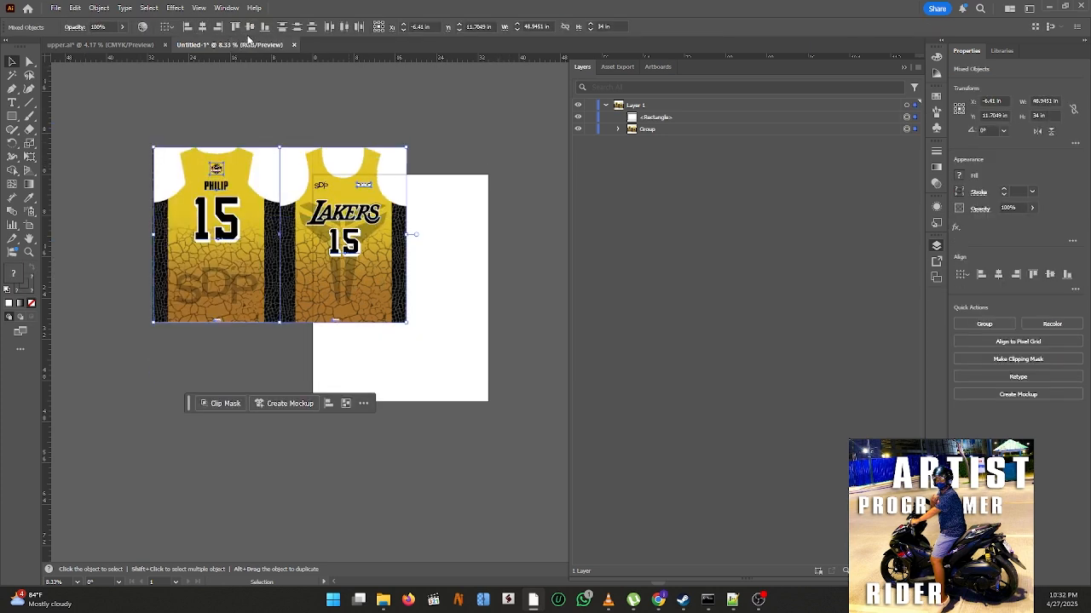
- Duplicate the rectangle in place and make a clipping mask from the two rectangles
{"action": "left_click", "coordinate": [620, 129]}
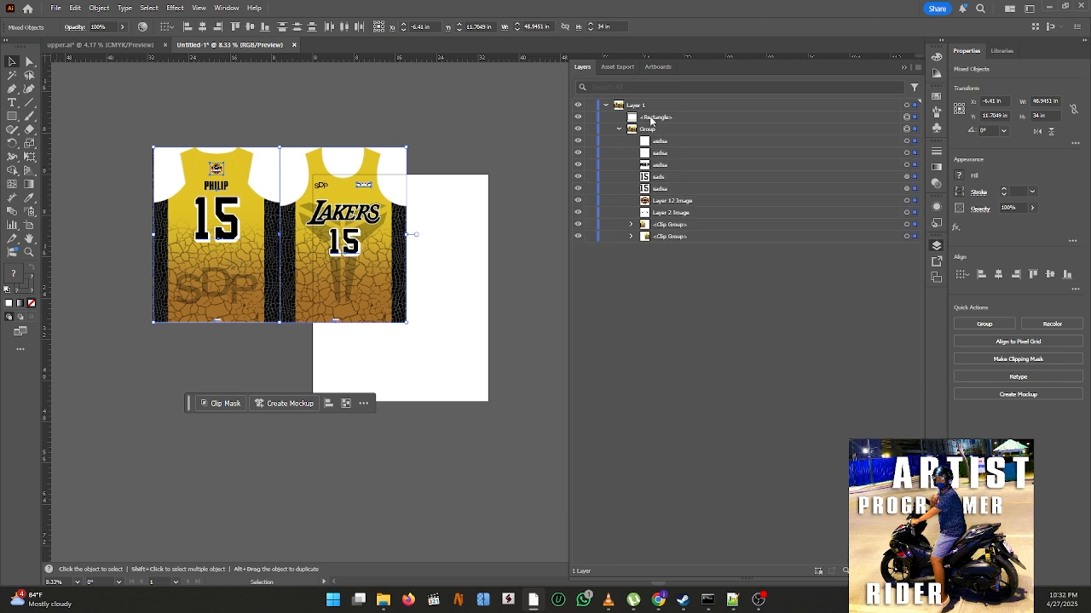
{"action": "left_click", "coordinate": [735, 117]}
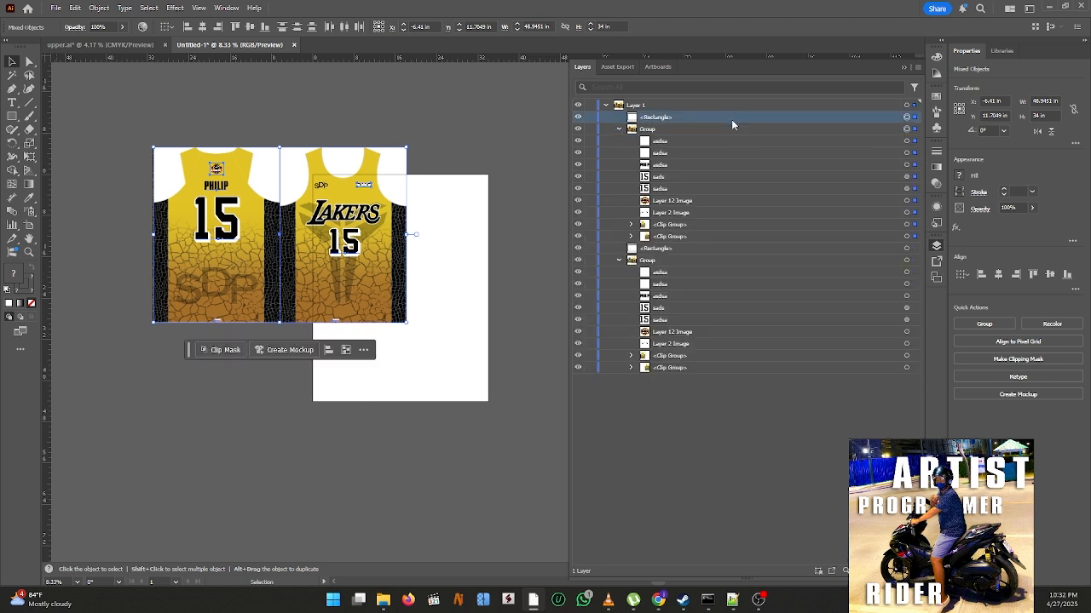
{"action": "left_click", "coordinate": [915, 117]}
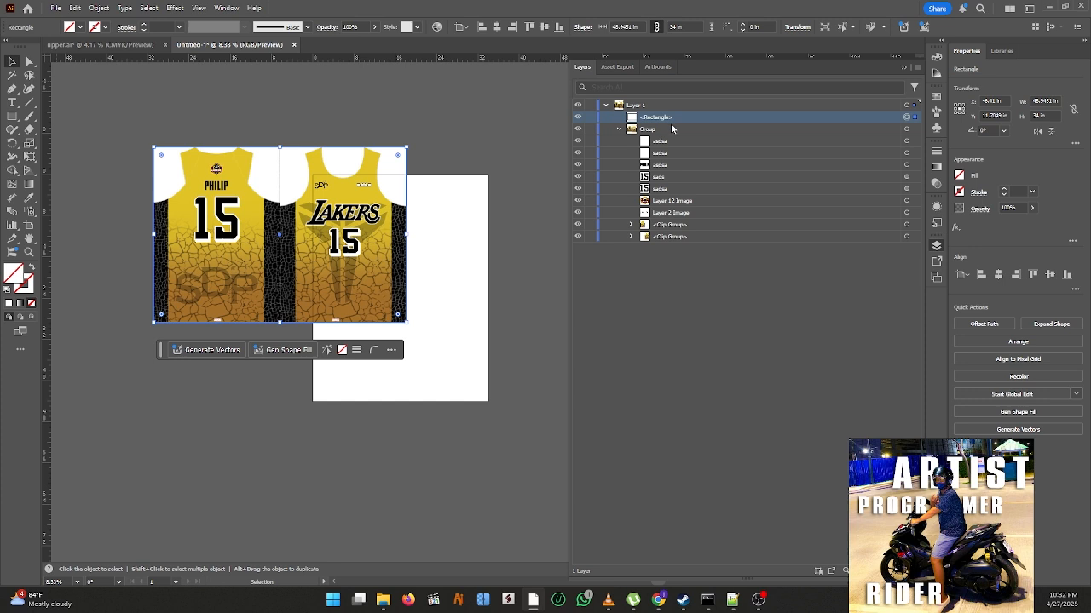
{"action": "key", "text": "ctrl+f"}
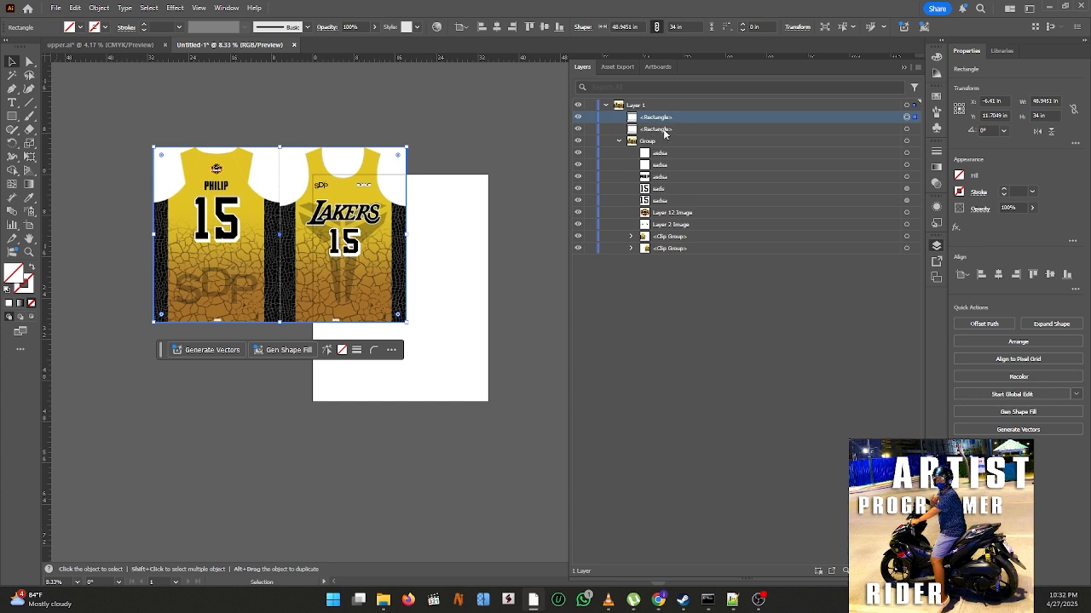
{"action": "left_click", "coordinate": [669, 129], "text": "shift"}
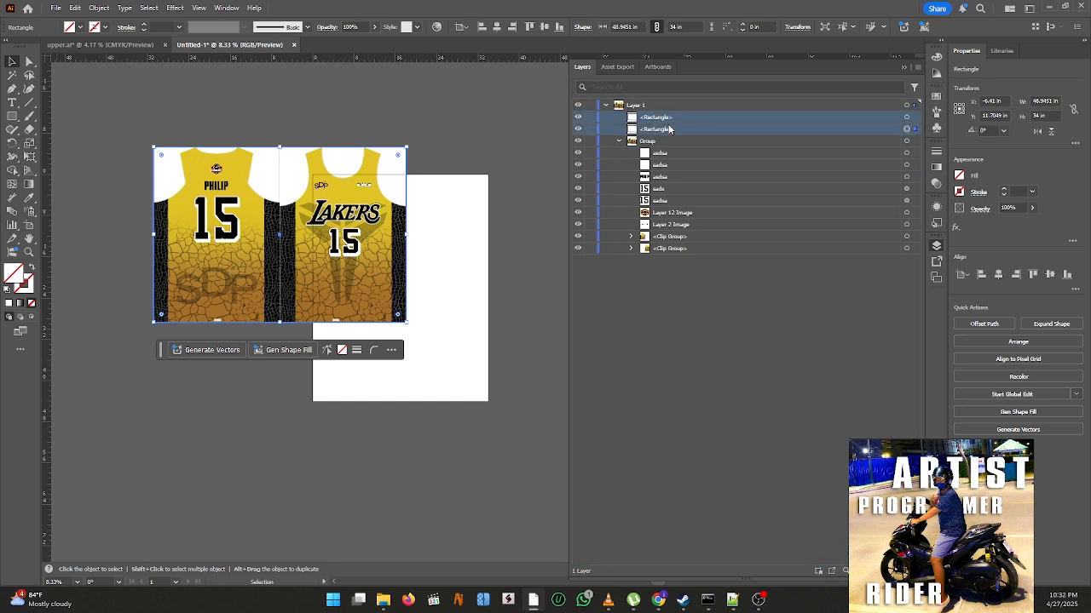
{"action": "left_click", "coordinate": [915, 126], "text": "shift"}
{"action": "right_click", "coordinate": [397, 161]}
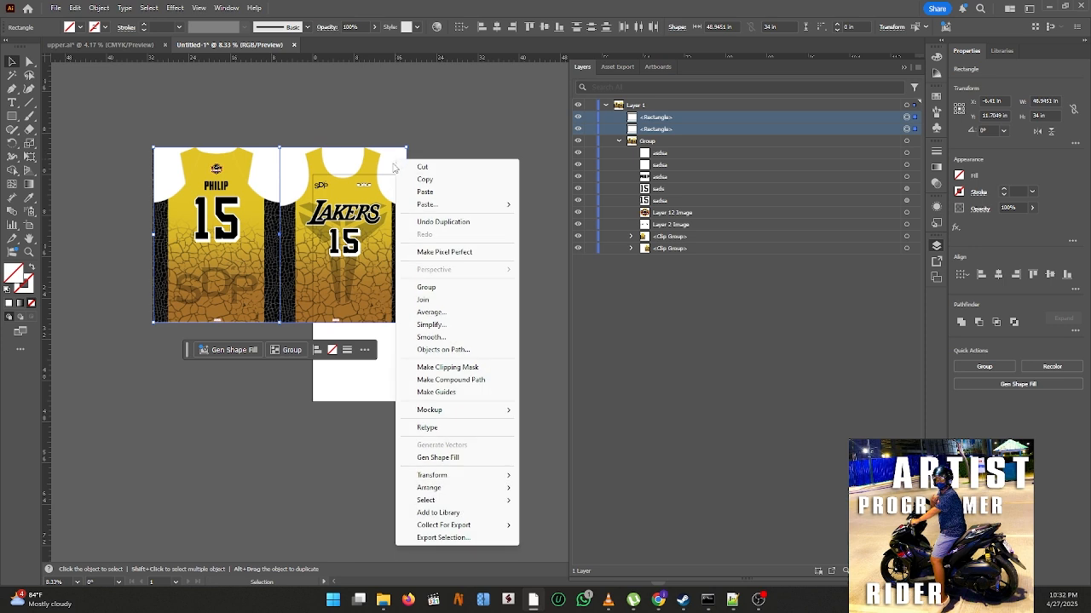
{"action": "left_click", "coordinate": [431, 368]}
- Rename the new clip group and both rectangles inside it as "clip"
{"action": "double_click", "coordinate": [654, 117]}
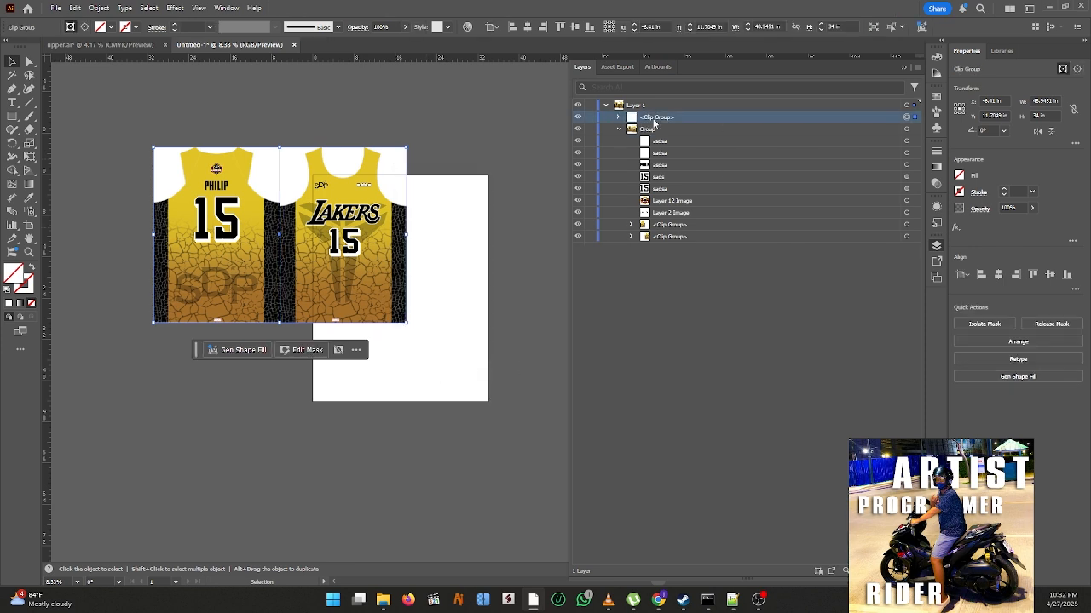
{"action": "type", "text": "cl"}
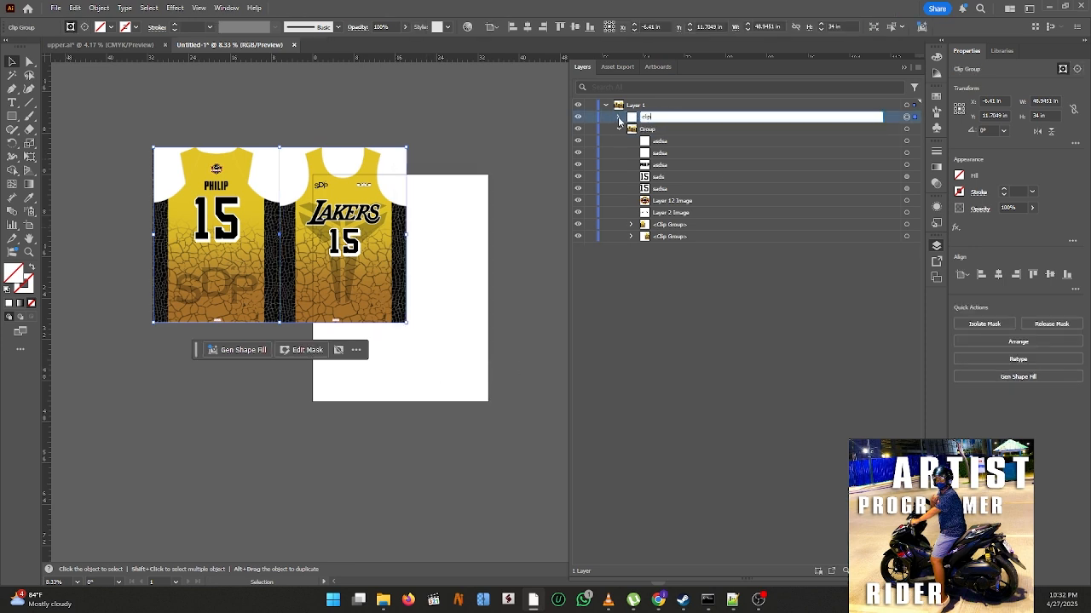
{"action": "type", "text": "ip"}
{"action": "key", "text": "Return"}
{"action": "left_click", "coordinate": [617, 116]}
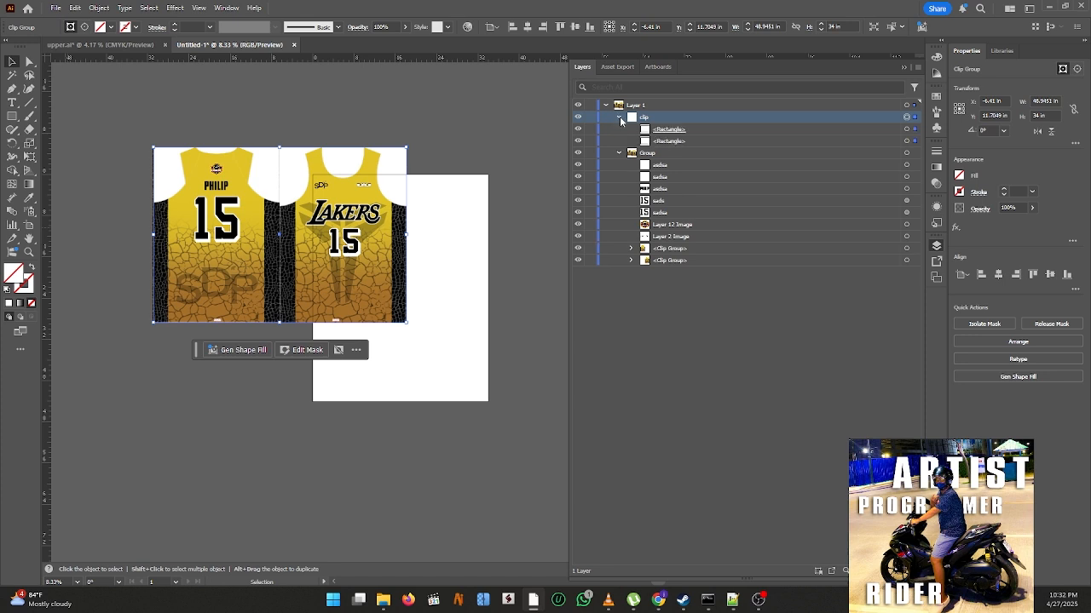
{"action": "double_click", "coordinate": [663, 129]}
{"action": "type", "text": "clip"}
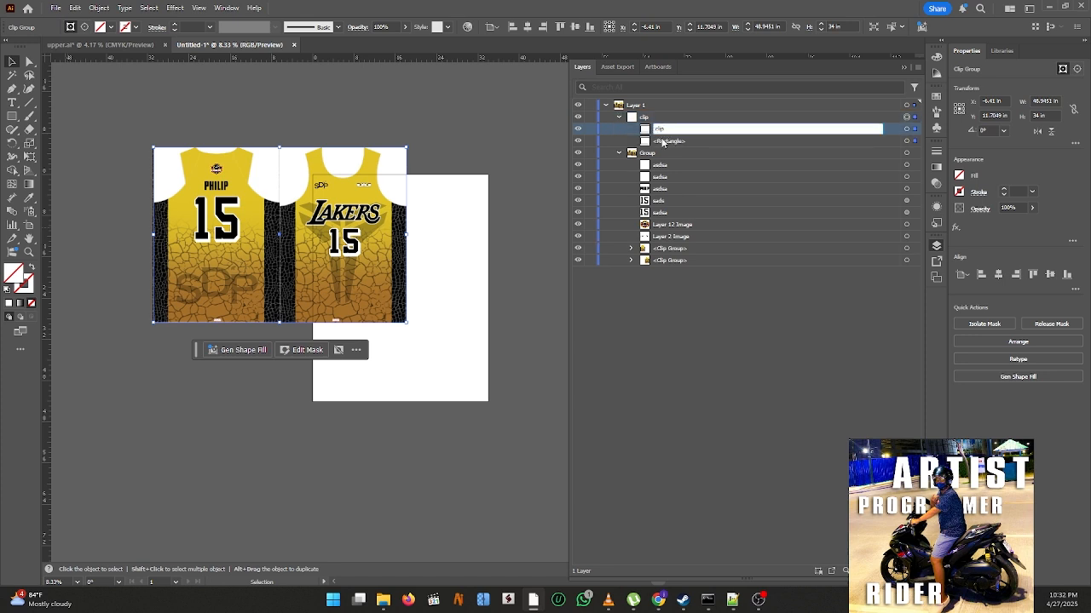
{"action": "key", "text": "Return"}
{"action": "double_click", "coordinate": [663, 141]}
{"action": "type", "text": "clip"}
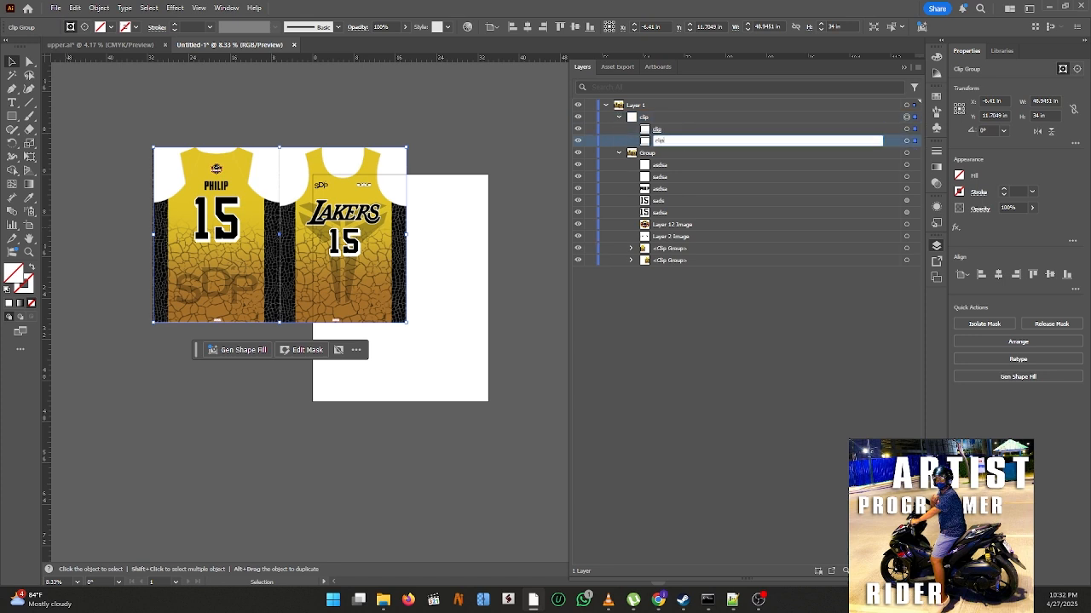
{"action": "key", "text": "Return"}
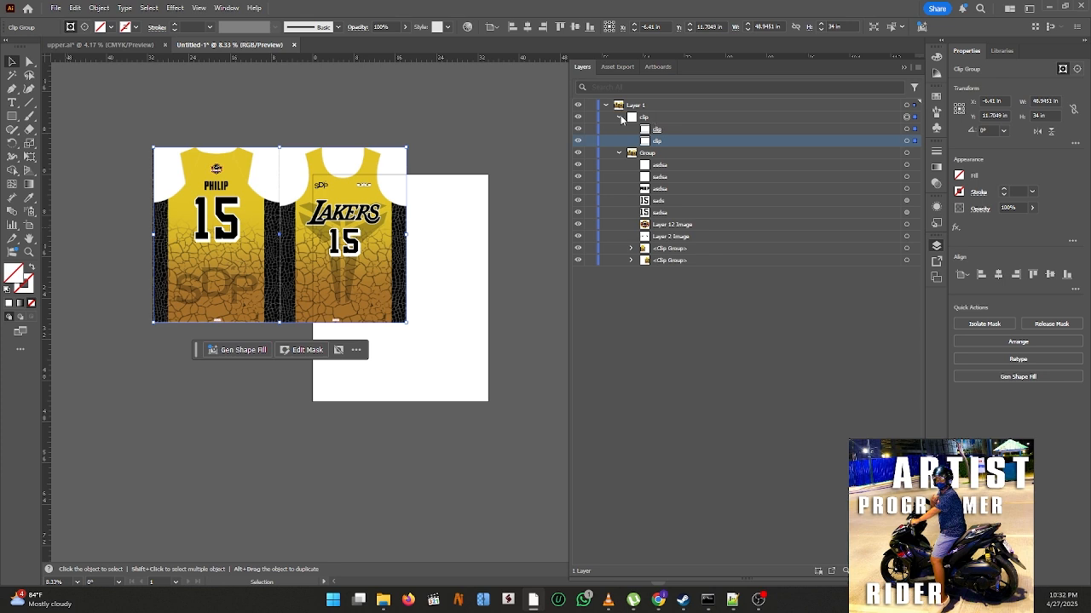
{"action": "left_click", "coordinate": [619, 118]}
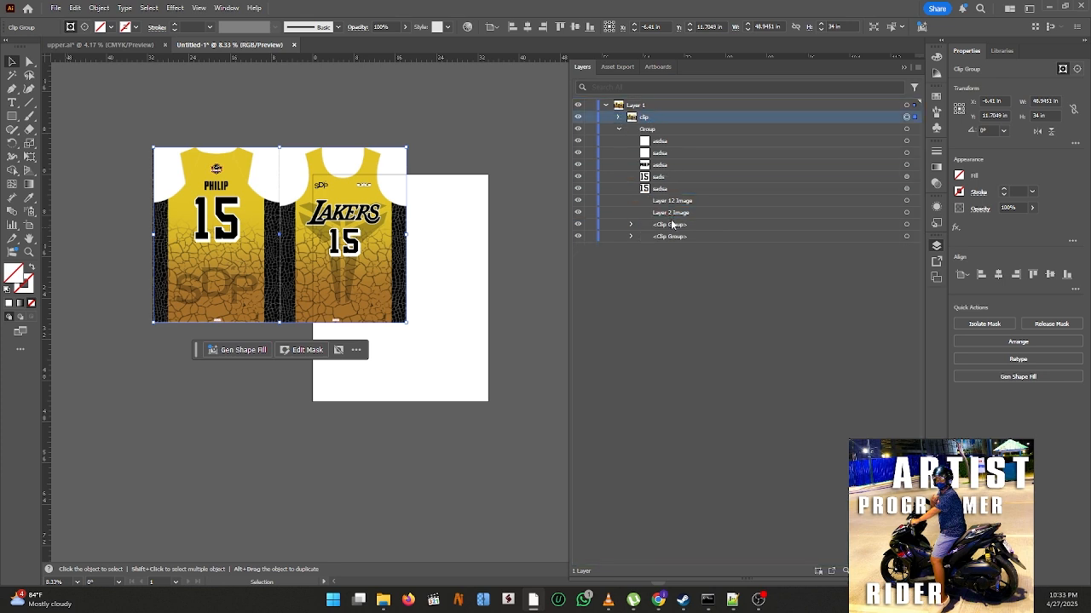
- Nest "clip" inside "Group" and place the two jersey clip groups between its two rectangles
{"action": "left_click_drag", "start_coordinate": [672, 224], "coordinate": [692, 231]}
{"action": "left_click", "coordinate": [630, 212]}
{"action": "left_click", "coordinate": [673, 248]}
{"action": "left_click", "coordinate": [673, 260], "text": "shift"}
- Move Layer 12 Image and Layer 2 Image into "clip", directly beneath its masking rectangle
{"action": "left_click", "coordinate": [670, 201]}
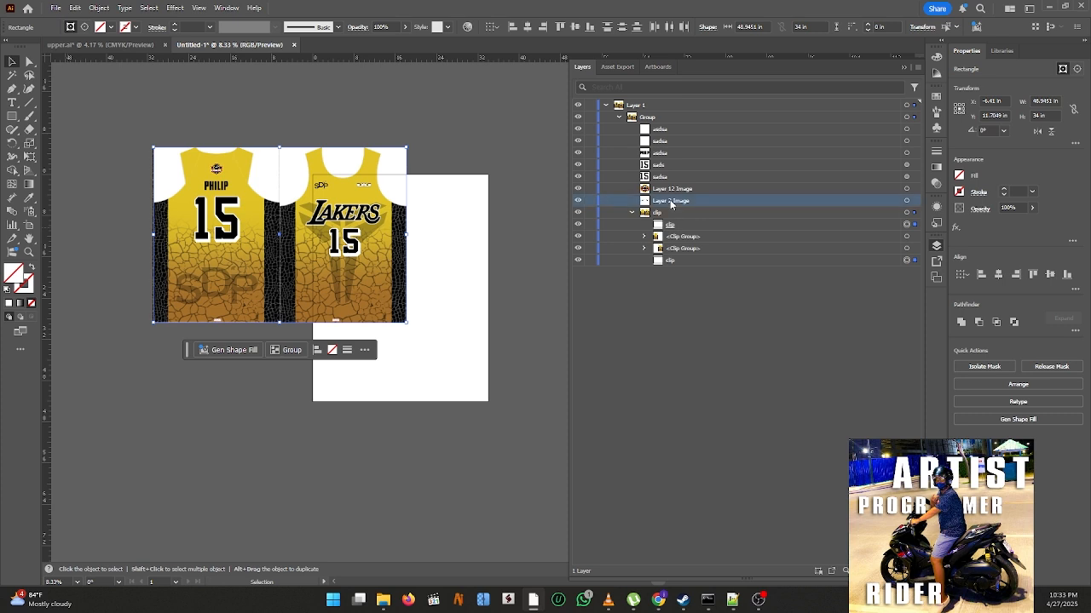
{"action": "left_click", "coordinate": [690, 190], "text": "shift"}
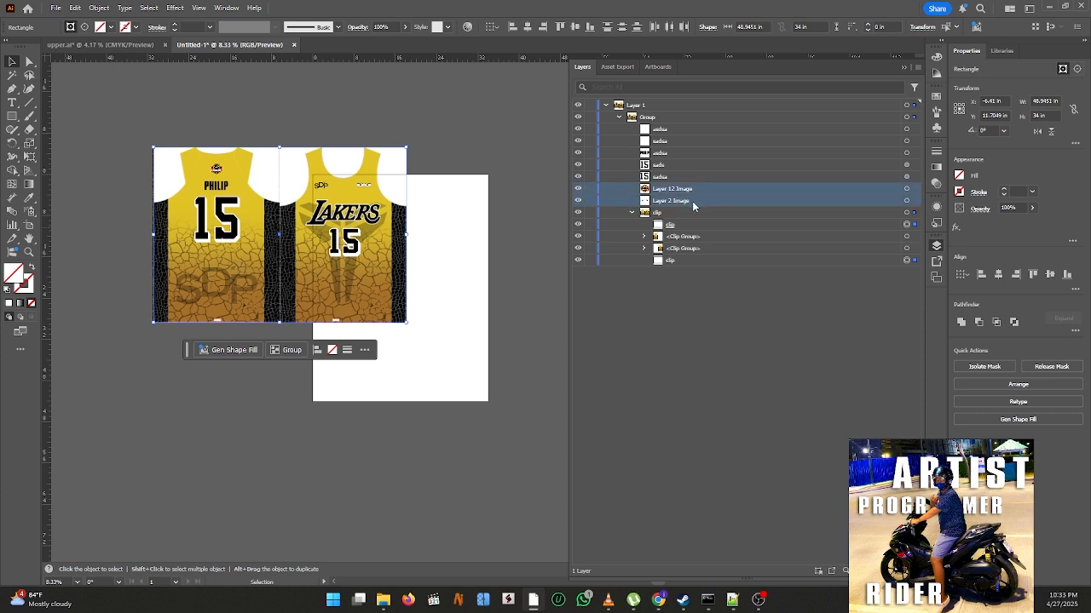
{"action": "left_click_drag", "start_coordinate": [693, 206], "coordinate": [669, 230]}
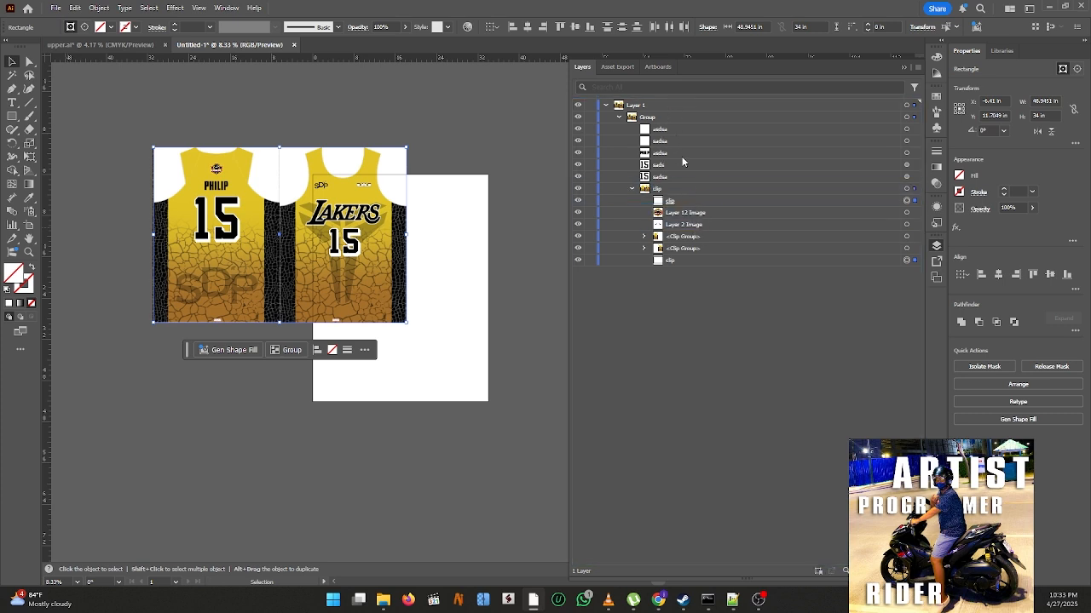
- Place a copy of the clip rectangle directly above "clip" in the layer order and name it "symbols"
{"action": "left_click_drag", "start_coordinate": [675, 202], "coordinate": [686, 186]}
{"action": "double_click", "coordinate": [661, 189]}
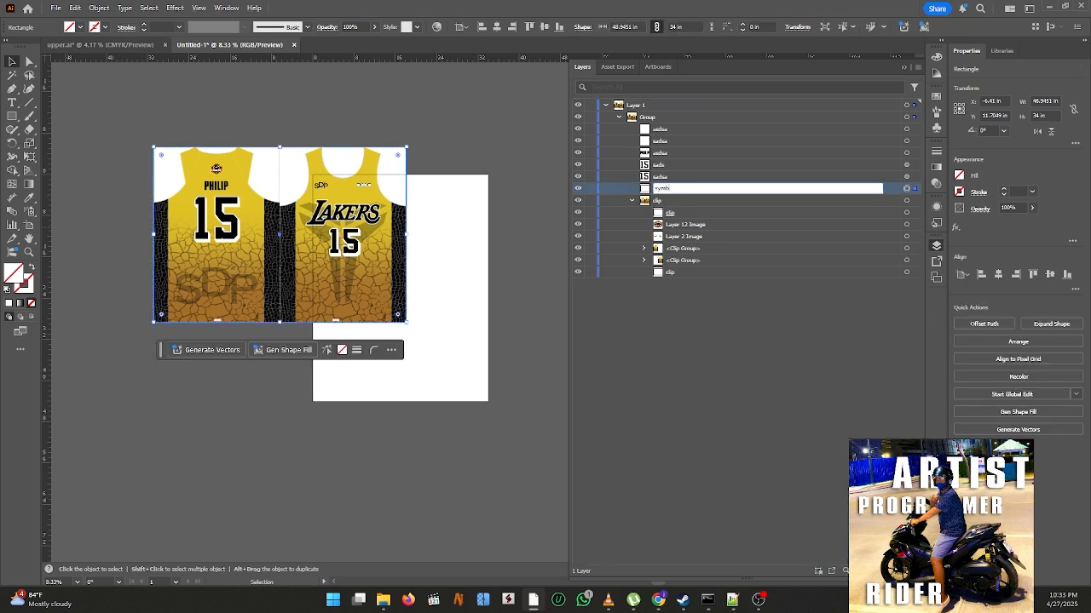
{"action": "left_click", "coordinate": [701, 289]}
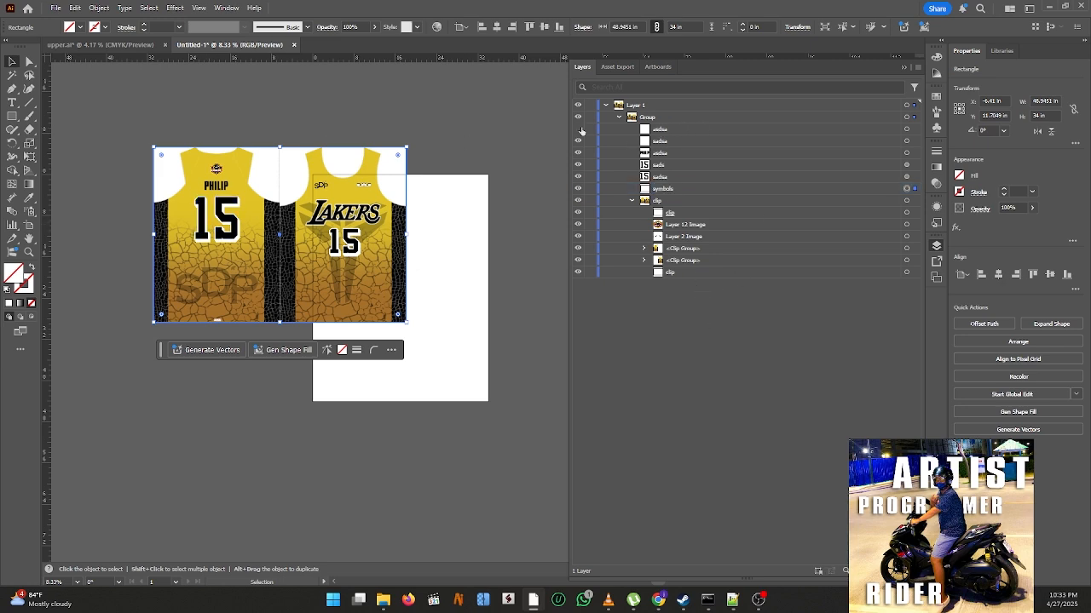
- Rename the top two objects in "Group", the jersey size tags, as "label"
{"action": "scroll", "coordinate": [331, 323], "scroll_direction": "up", "scroll_amount": 4}
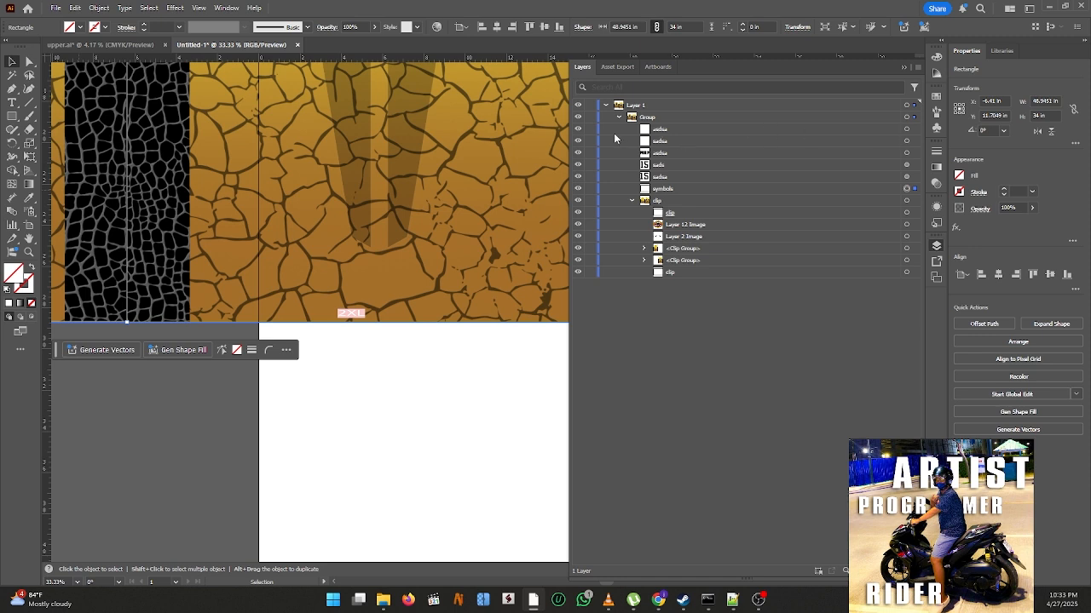
{"action": "double_click", "coordinate": [660, 129]}
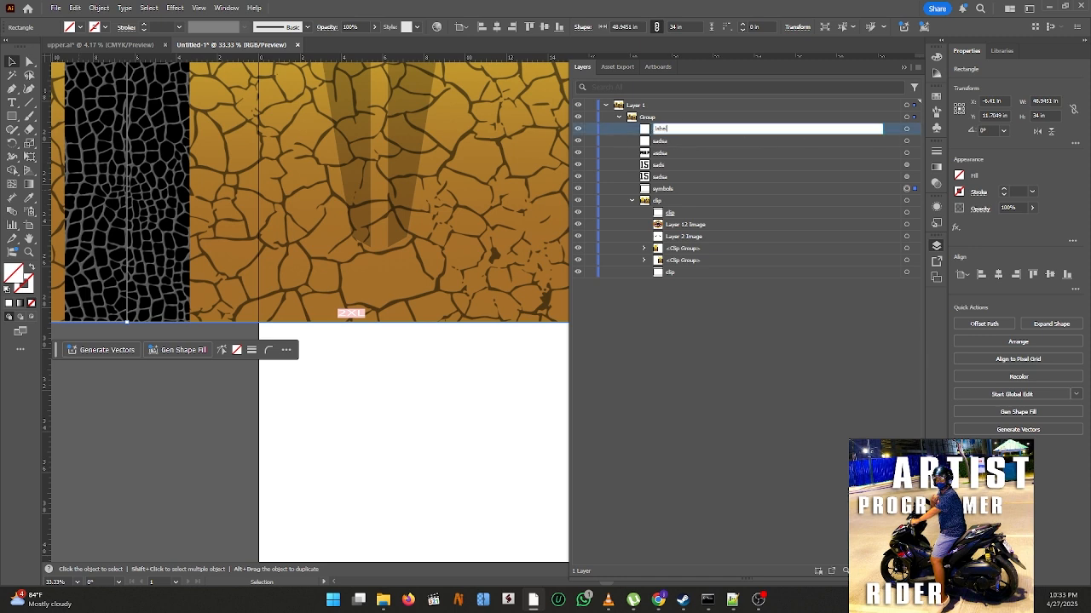
{"action": "double_click", "coordinate": [664, 142]}
{"action": "type", "text": "lab"}
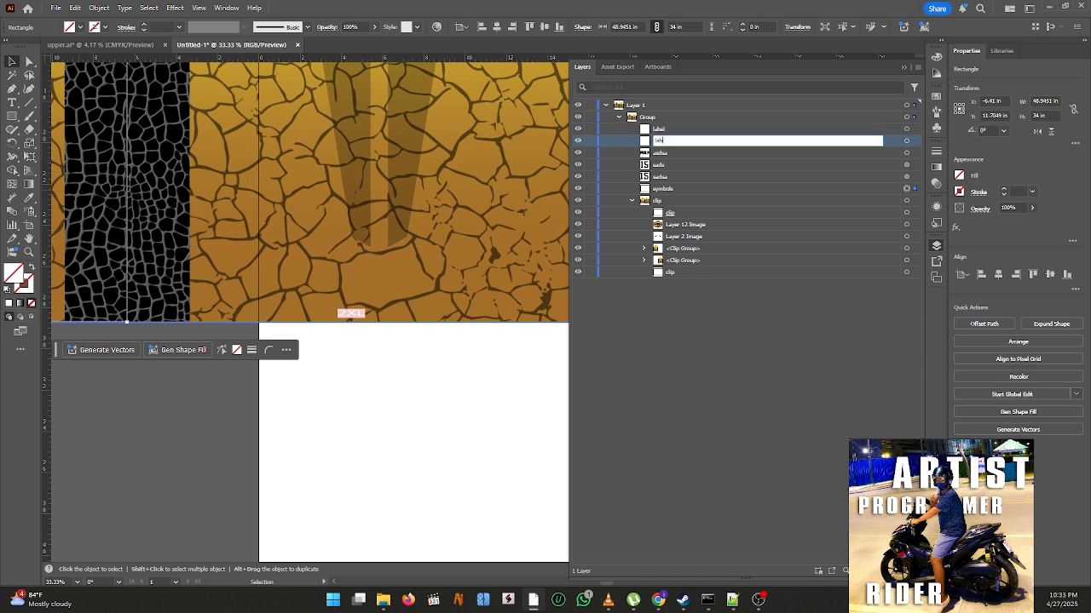
{"action": "type", "text": "el"}
- Rename the player-name text object as "name" and the two jersey number objects below it as "number"
{"action": "left_click", "coordinate": [656, 153]}
{"action": "double_click", "coordinate": [659, 152]}
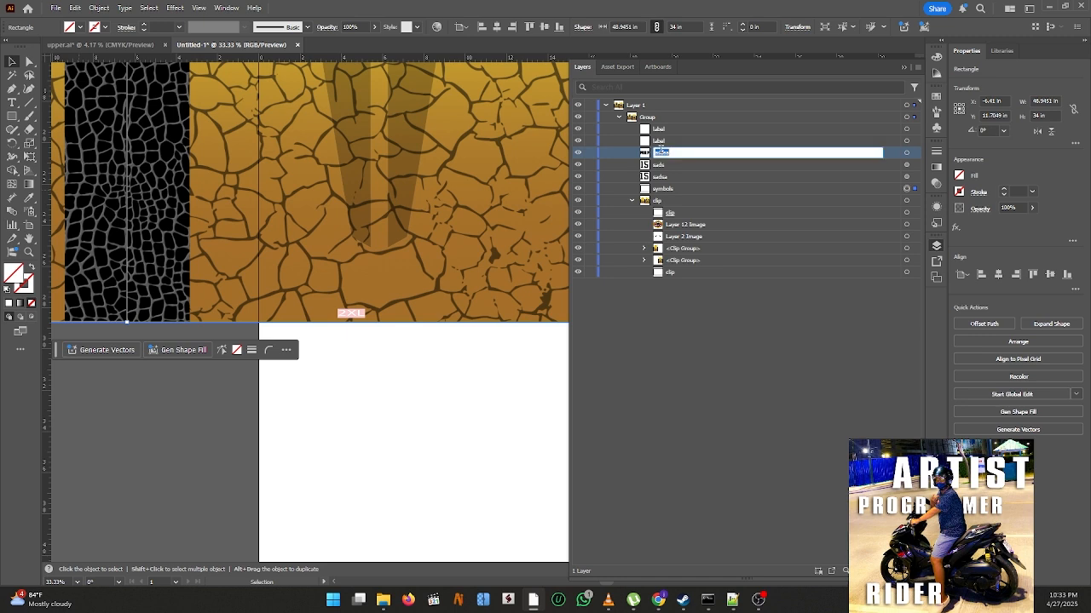
{"action": "type", "text": "name"}
{"action": "left_click", "coordinate": [661, 165]}
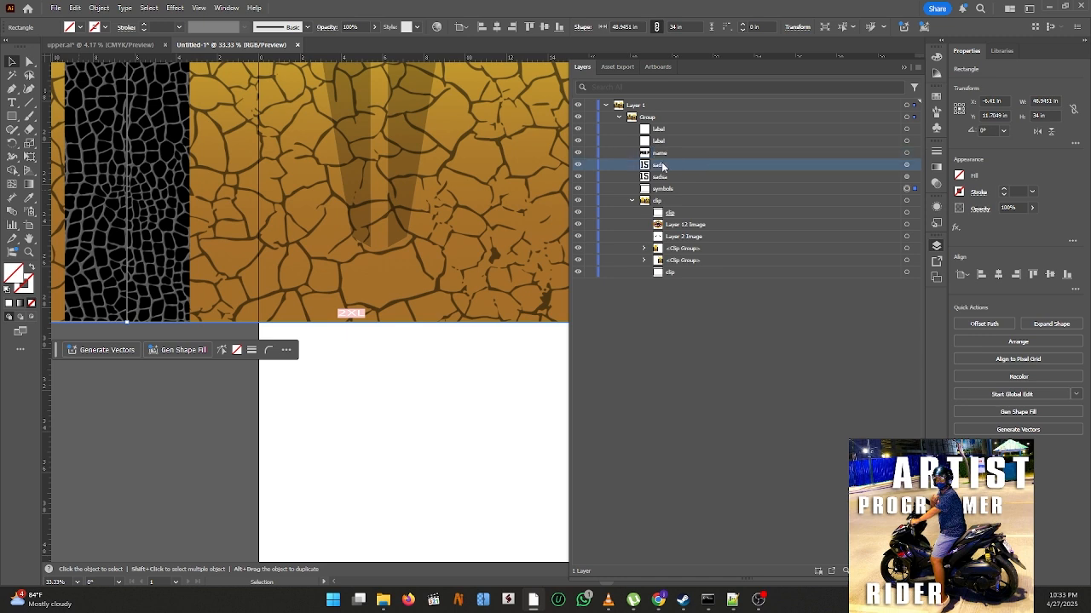
{"action": "double_click", "coordinate": [661, 164]}
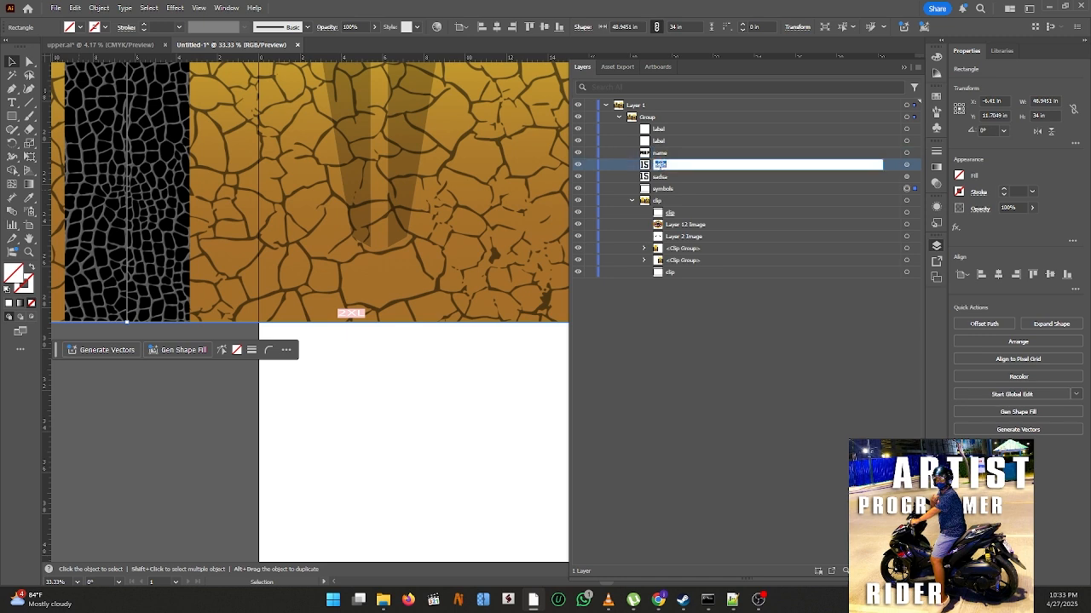
{"action": "type", "text": "number"}
{"action": "left_click", "coordinate": [660, 177]}
{"action": "double_click", "coordinate": [659, 177]}
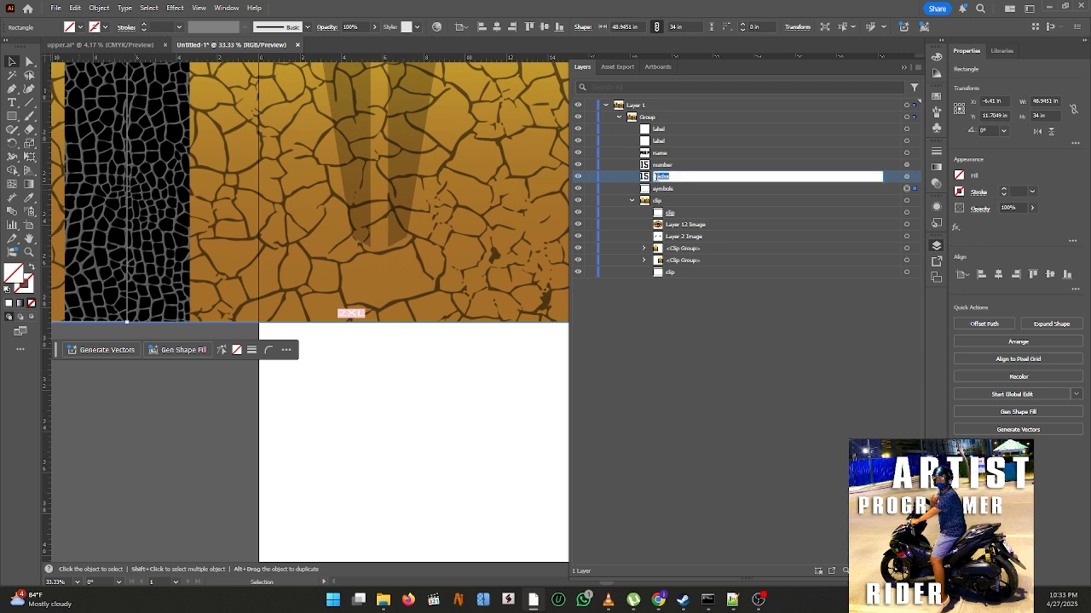
{"action": "type", "text": "number"}
{"action": "left_click", "coordinate": [673, 352]}
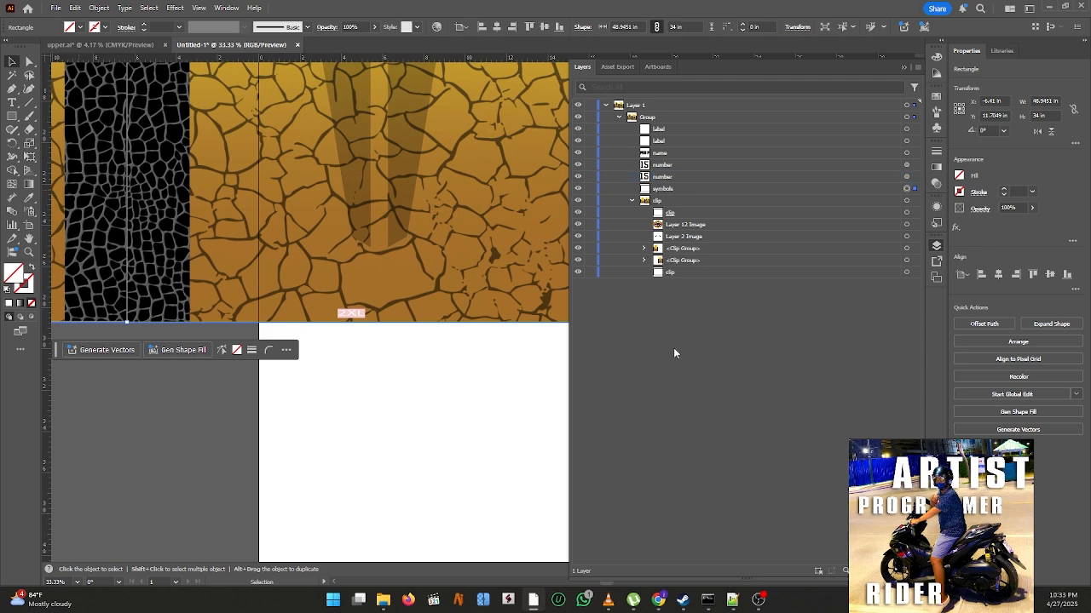
- Isolate the contents of "clip" and place a vertical guide through the centre of the back jersey, at about X -18.65 in
{"action": "scroll", "coordinate": [426, 192], "scroll_direction": "down", "scroll_amount": 4}
{"action": "scroll", "coordinate": [341, 128], "scroll_direction": "up", "scroll_amount": 5}
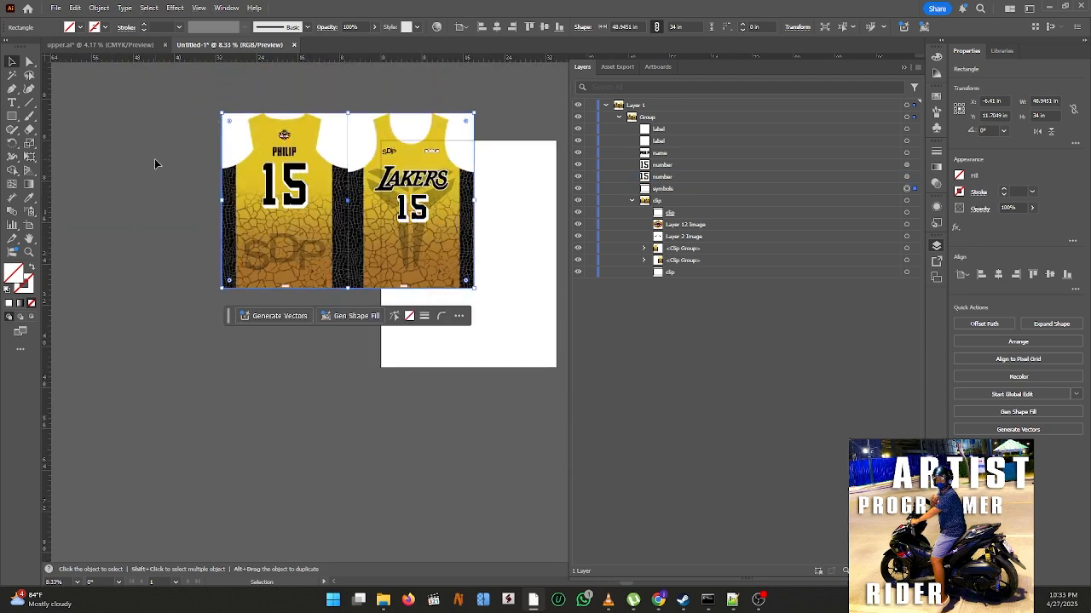
{"action": "scroll", "coordinate": [156, 162], "scroll_direction": "up", "scroll_amount": 2}
{"action": "double_click", "coordinate": [431, 207]}
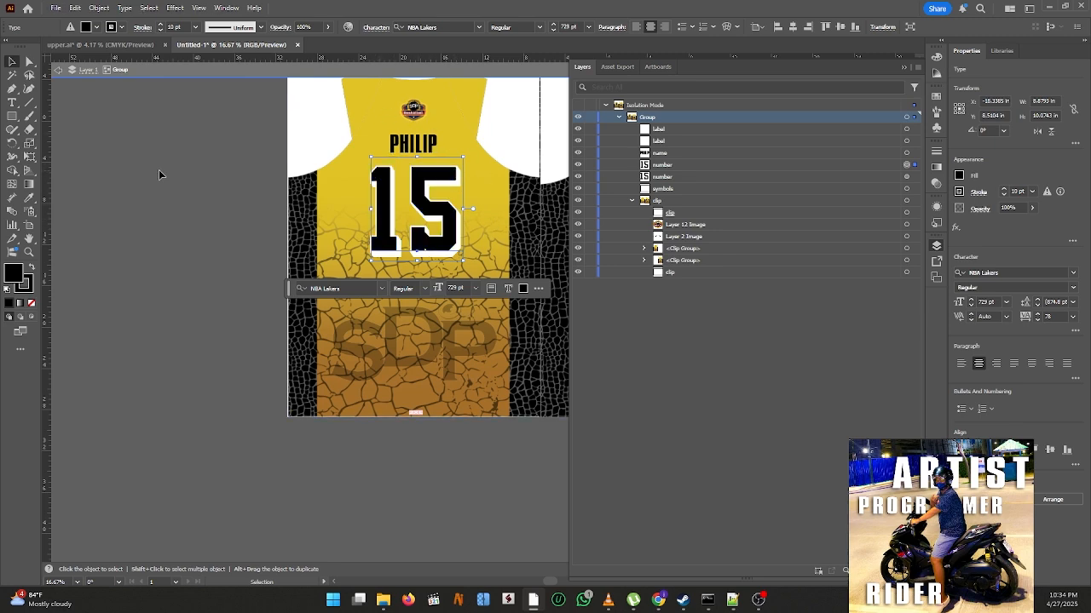
{"action": "left_click", "coordinate": [159, 170]}
{"action": "scroll", "coordinate": [424, 104], "scroll_direction": "up", "scroll_amount": 1}
{"action": "scroll", "coordinate": [423, 104], "scroll_direction": "up", "scroll_amount": 3}
{"action": "scroll", "coordinate": [435, 179], "scroll_direction": "up", "scroll_amount": 1}
{"action": "double_click", "coordinate": [448, 168]}
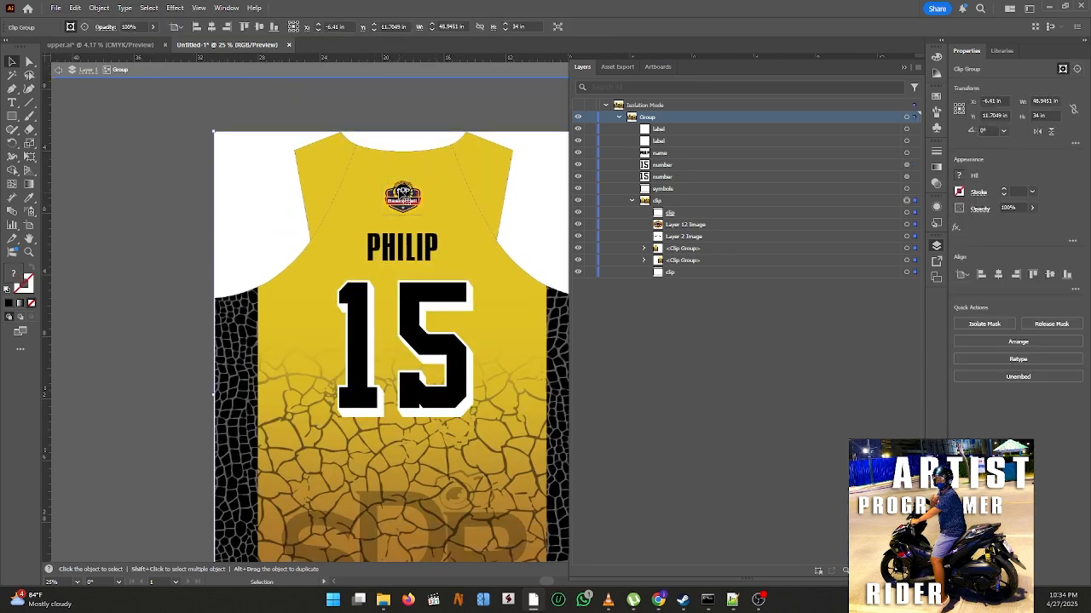
{"action": "left_click", "coordinate": [447, 168]}
{"action": "scroll", "coordinate": [446, 167], "scroll_direction": "down", "scroll_amount": 1}
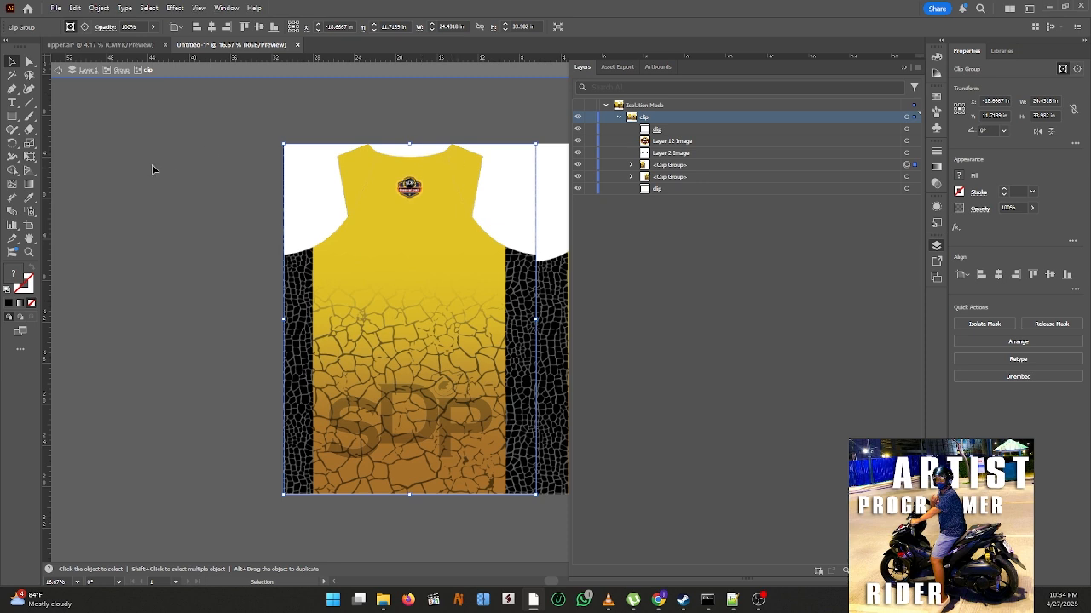
{"action": "left_click_drag", "start_coordinate": [49, 208], "coordinate": [347, 271]}
{"action": "left_click_drag", "start_coordinate": [410, 298], "coordinate": [410, 297]}
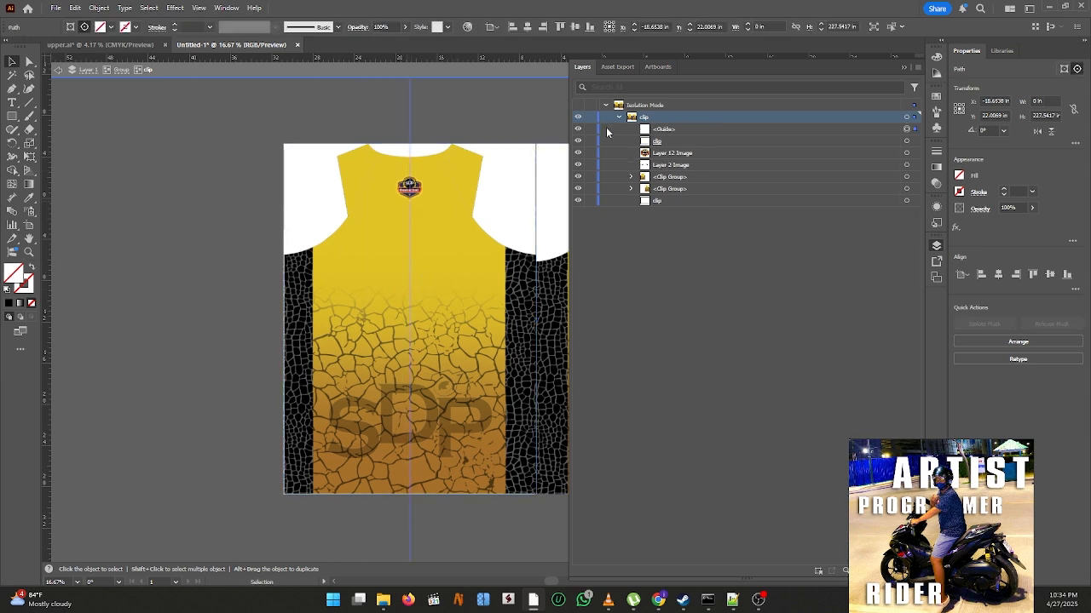
- Leave isolation and move the guide out of "clip" to the top of Layer 1, above "Group"
{"action": "key", "text": "Escape"}
{"action": "left_click", "coordinate": [697, 218]}
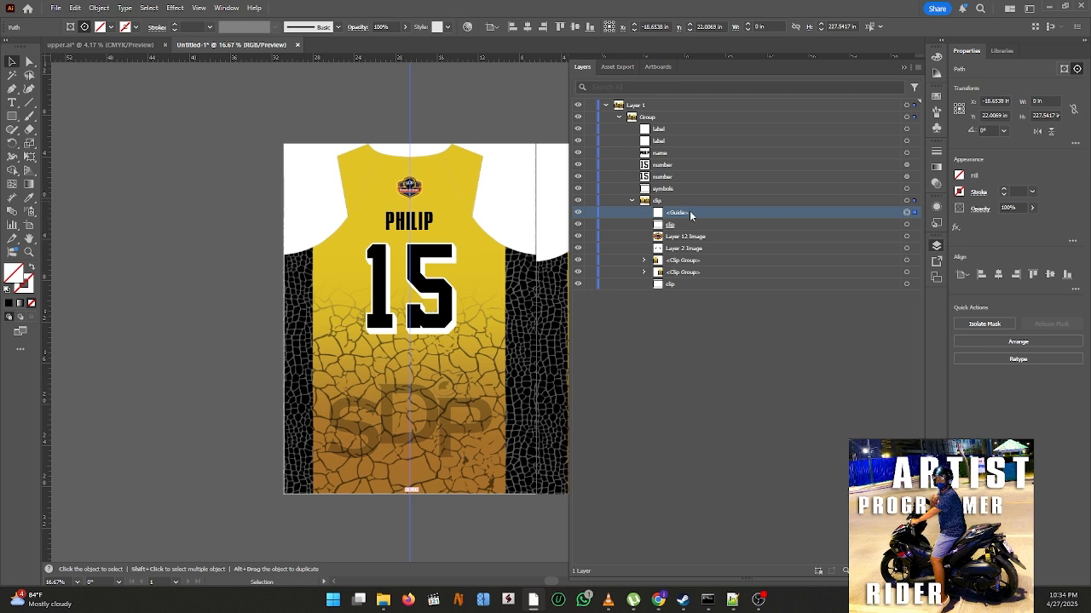
{"action": "left_click_drag", "start_coordinate": [690, 215], "coordinate": [687, 115]}
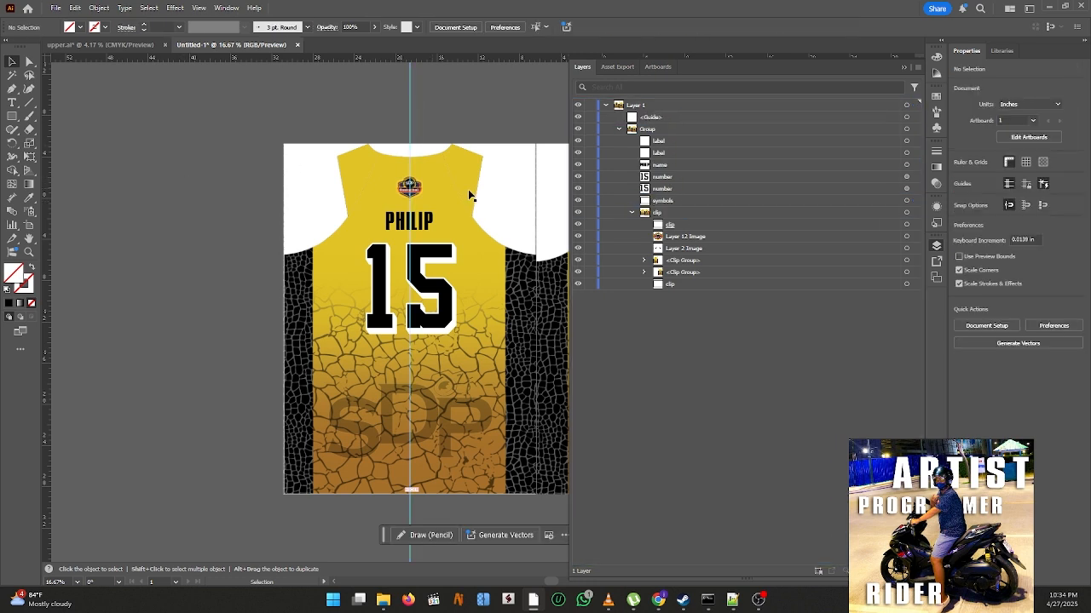
- Paste a copy of the back jersey's player-name text in place, directly in front of the original
{"action": "double_click", "coordinate": [416, 223]}
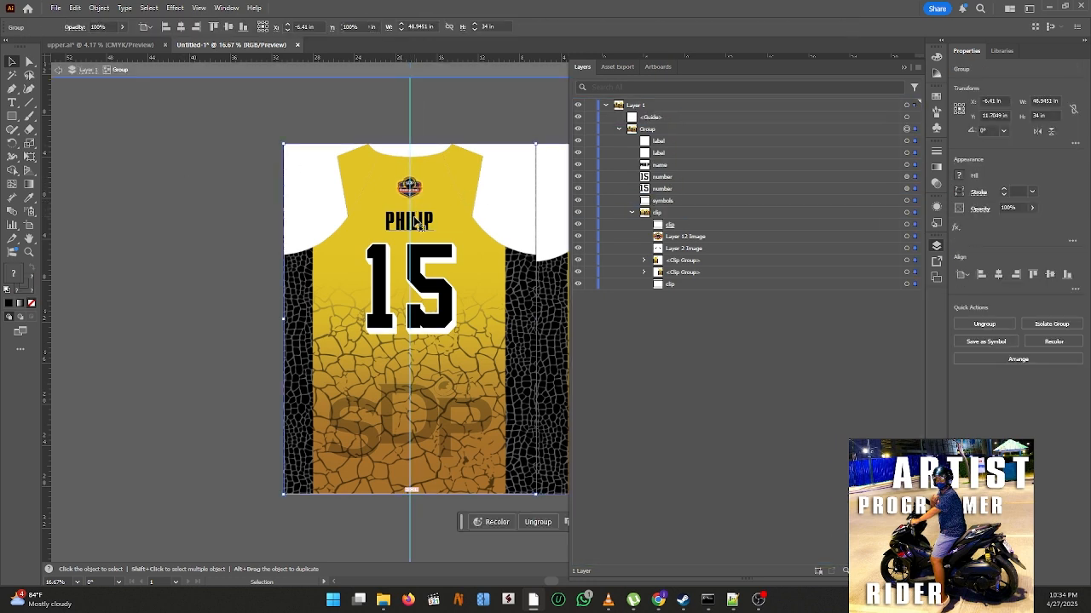
{"action": "left_click", "coordinate": [416, 223]}
{"action": "left_click", "coordinate": [679, 155]}
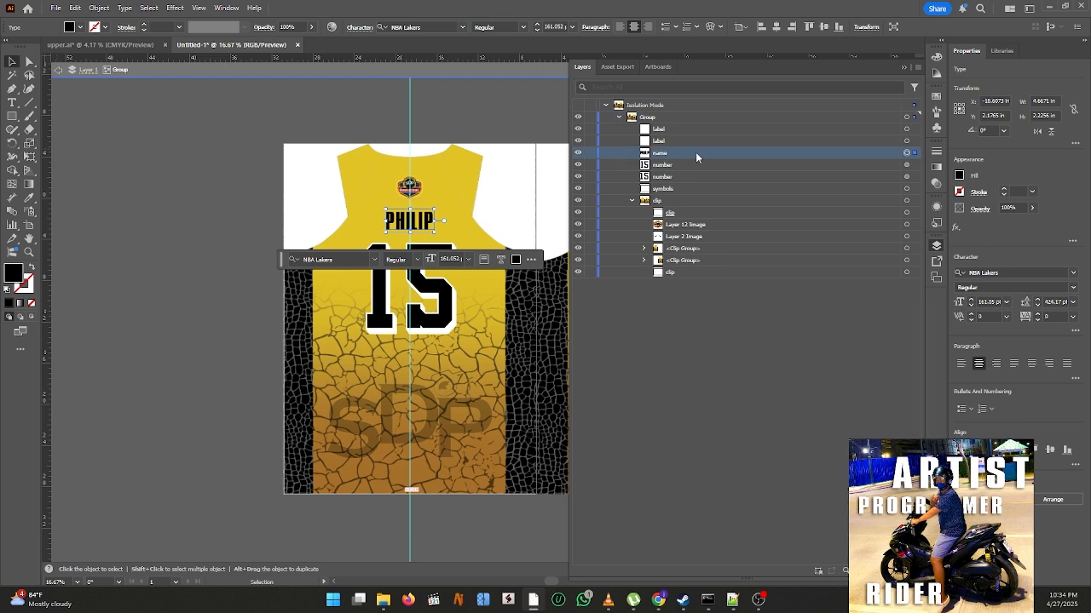
{"action": "scroll", "coordinate": [286, 178], "scroll_direction": "up", "scroll_amount": 2}
{"action": "scroll", "coordinate": [365, 203], "scroll_direction": "down", "scroll_amount": 1}
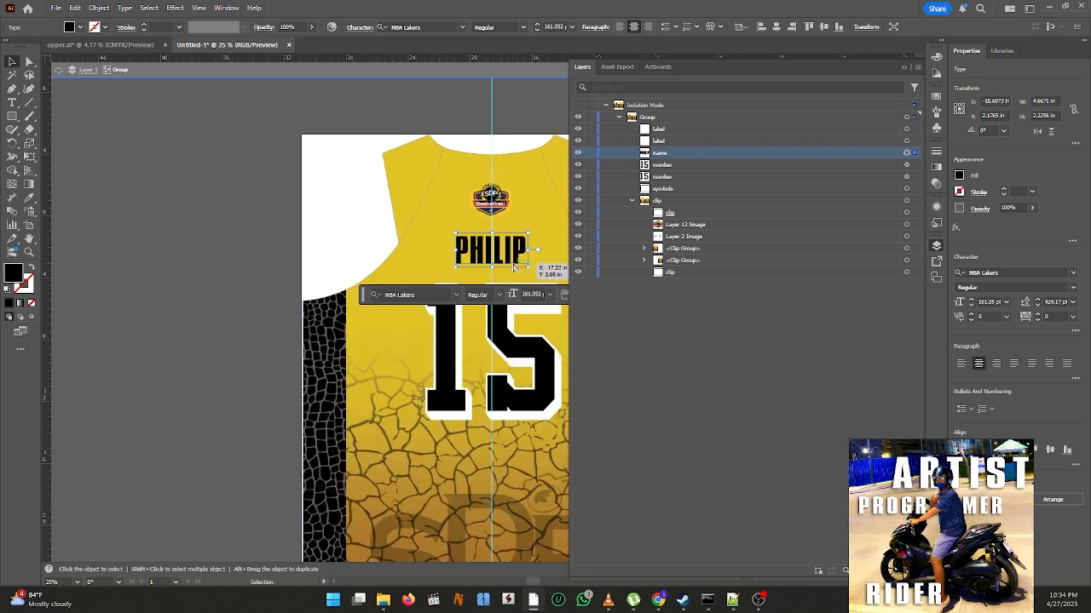
{"action": "left_click", "coordinate": [75, 8]}
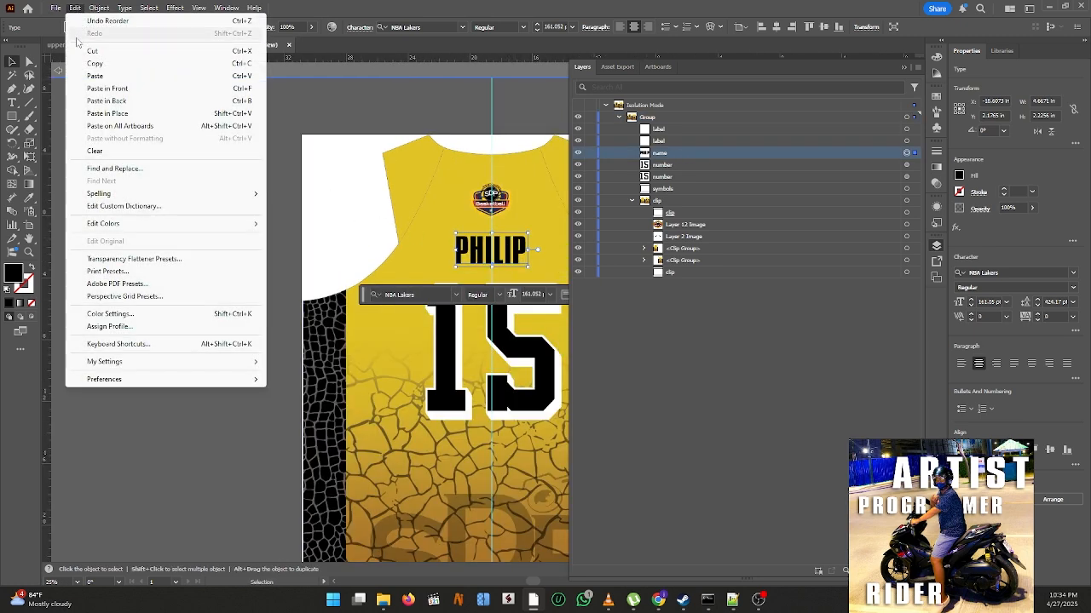
{"action": "left_click", "coordinate": [95, 65]}
{"action": "left_click", "coordinate": [75, 8]}
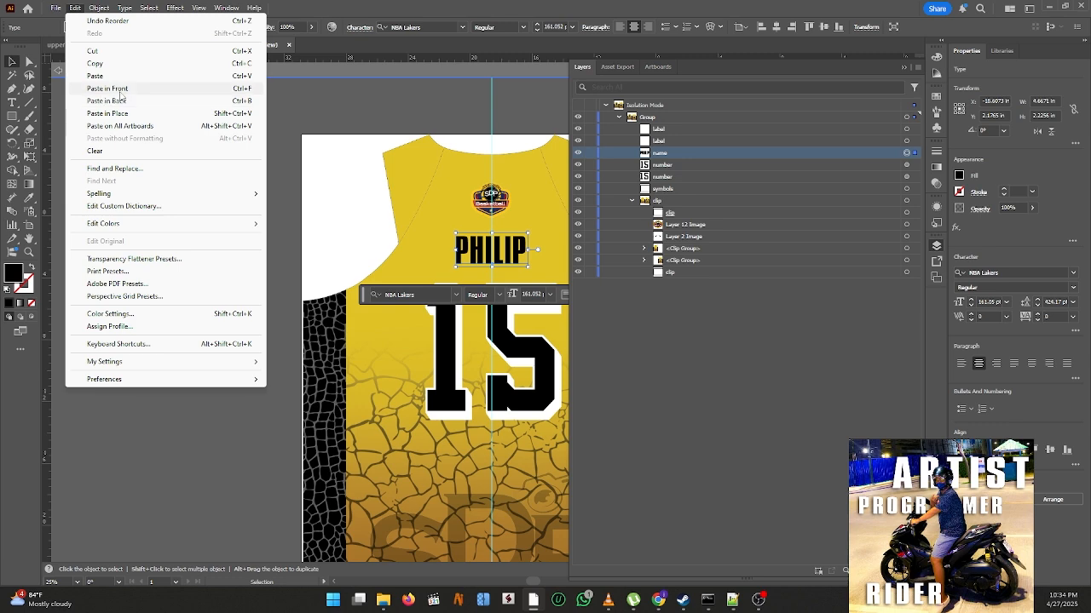
{"action": "left_click", "coordinate": [120, 92]}
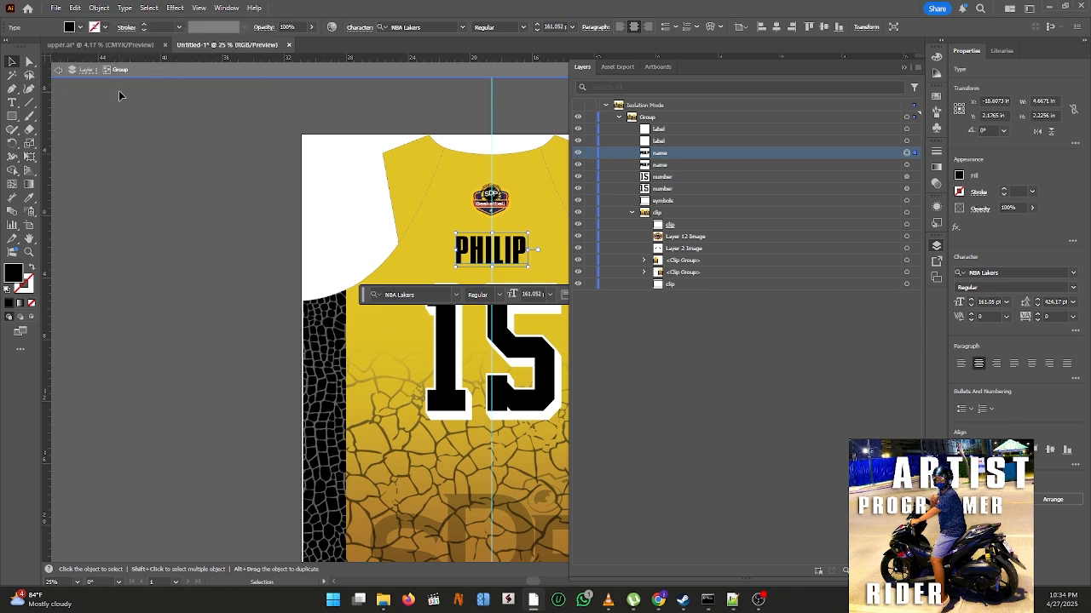
- Convert the front copy of the player-name text to outlines and make it a compound path
{"action": "right_click", "coordinate": [500, 251]}
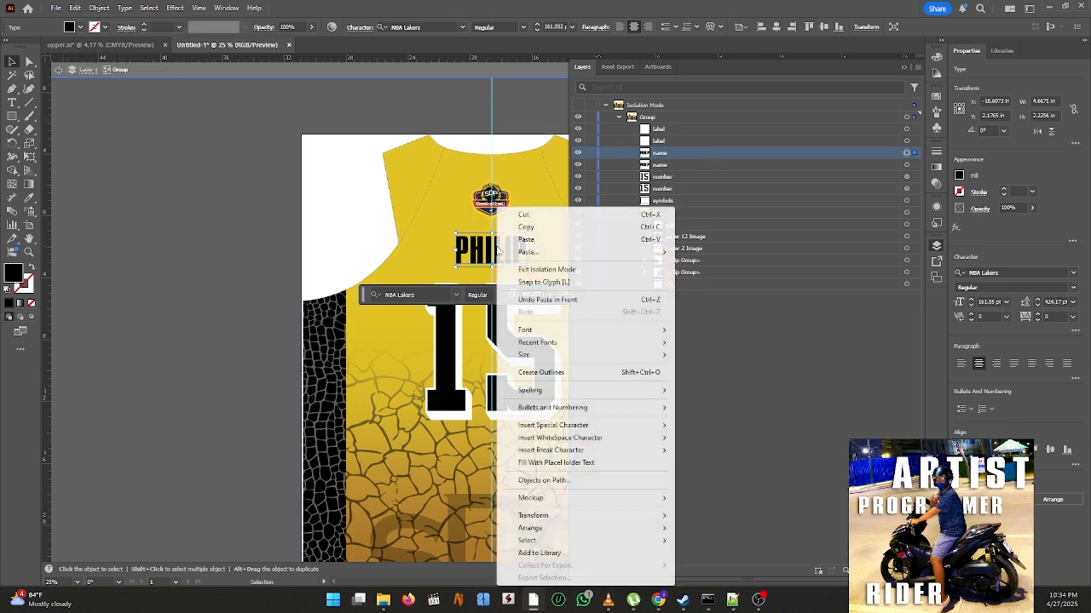
{"action": "left_click", "coordinate": [523, 376]}
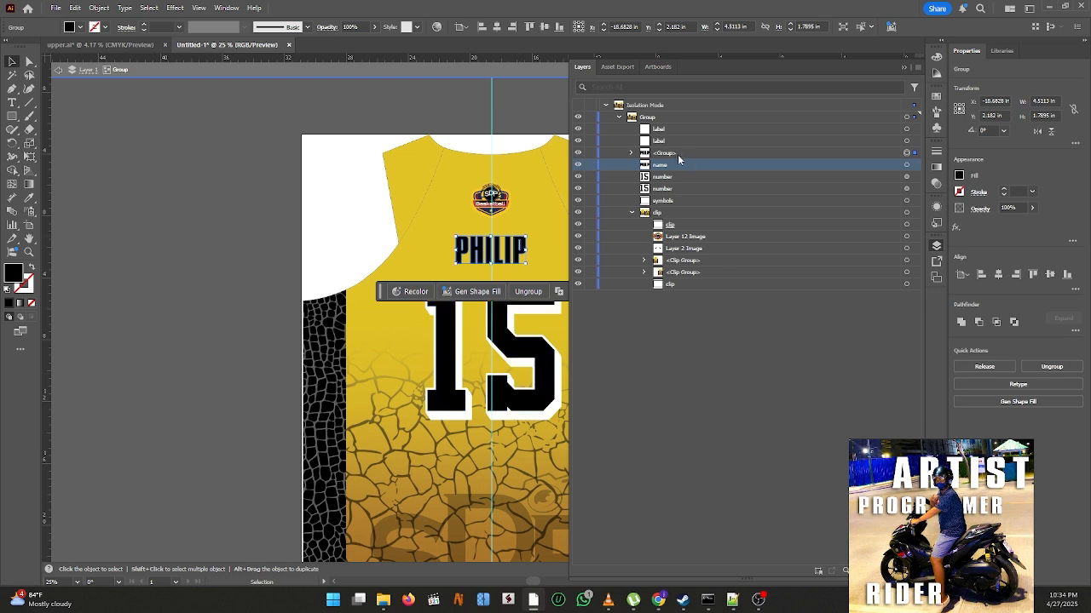
{"action": "right_click", "coordinate": [515, 246]}
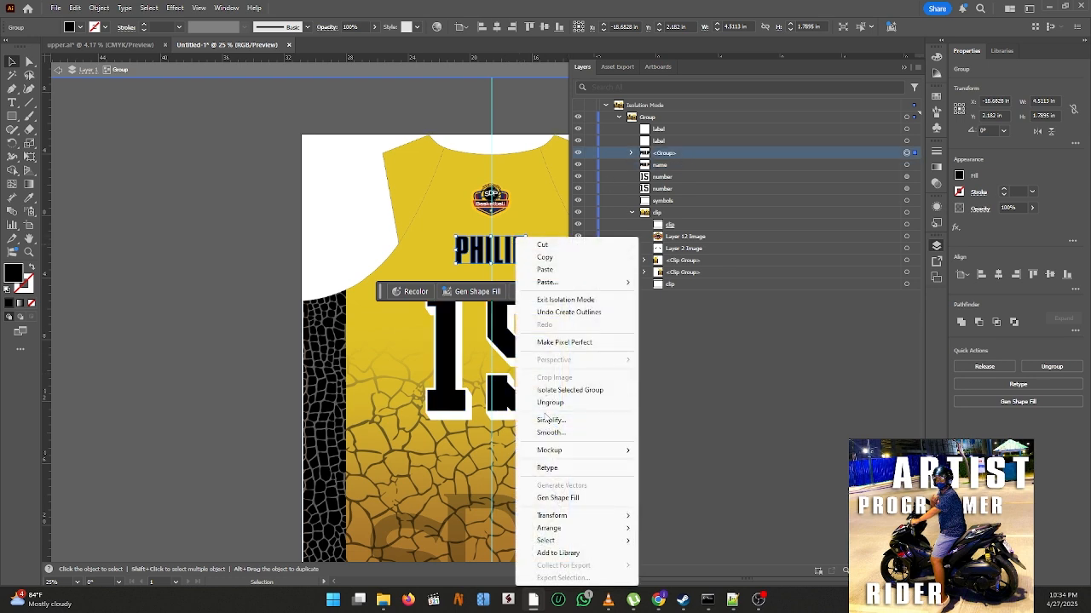
{"action": "left_click", "coordinate": [709, 379]}
{"action": "left_click", "coordinate": [664, 155]}
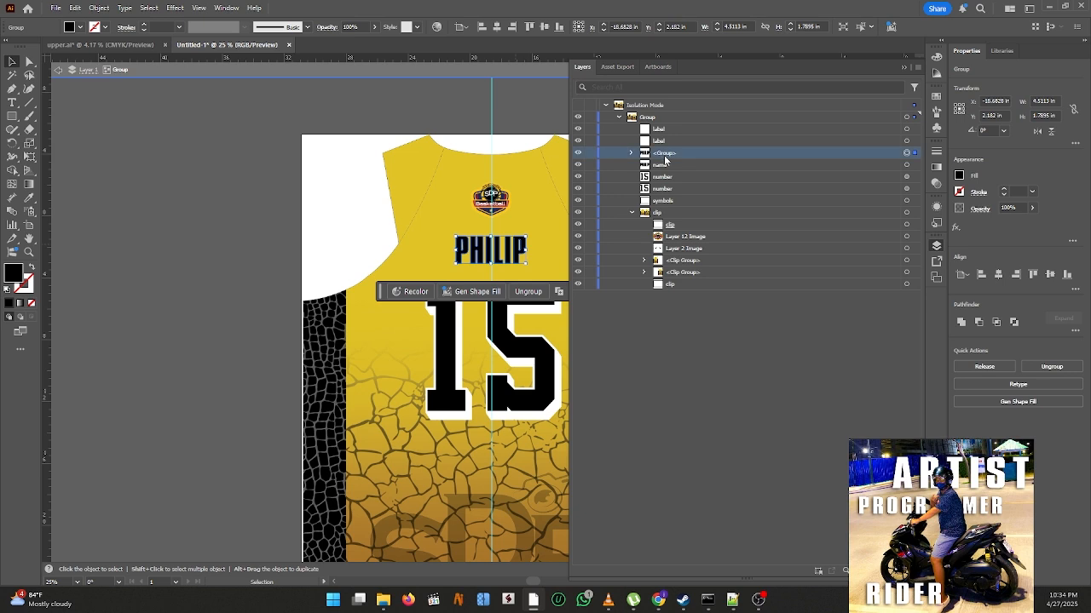
{"action": "key", "text": "ctrl+8"}
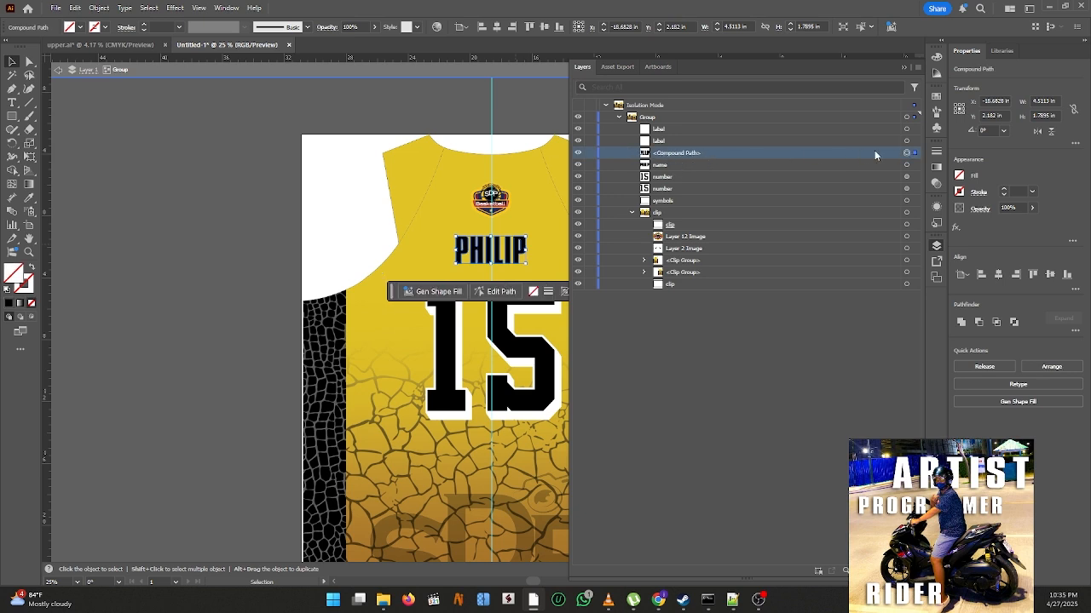
- Nudge the outlined name onto the centre guide and place a second vertical guide at its right edge, about X -16.37 in
{"action": "key", "text": "Right"}
{"action": "key", "text": "Right"}
{"action": "key", "text": "Right"}
{"action": "key", "text": "Right"}
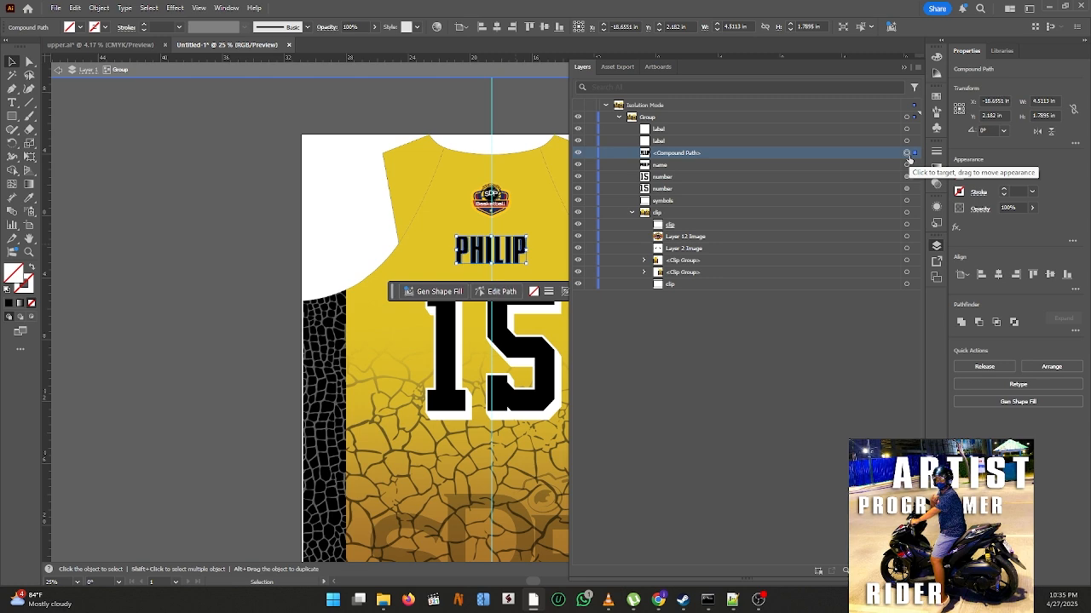
{"action": "scroll", "coordinate": [554, 243], "scroll_direction": "up", "scroll_amount": 4}
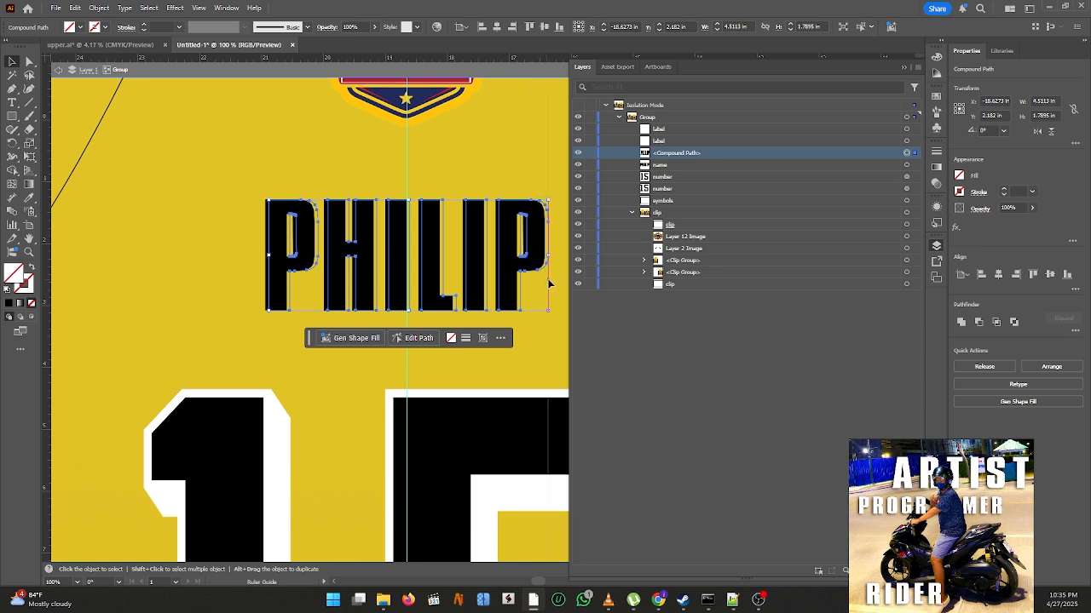
{"action": "left_click_drag", "start_coordinate": [550, 283], "coordinate": [548, 281]}
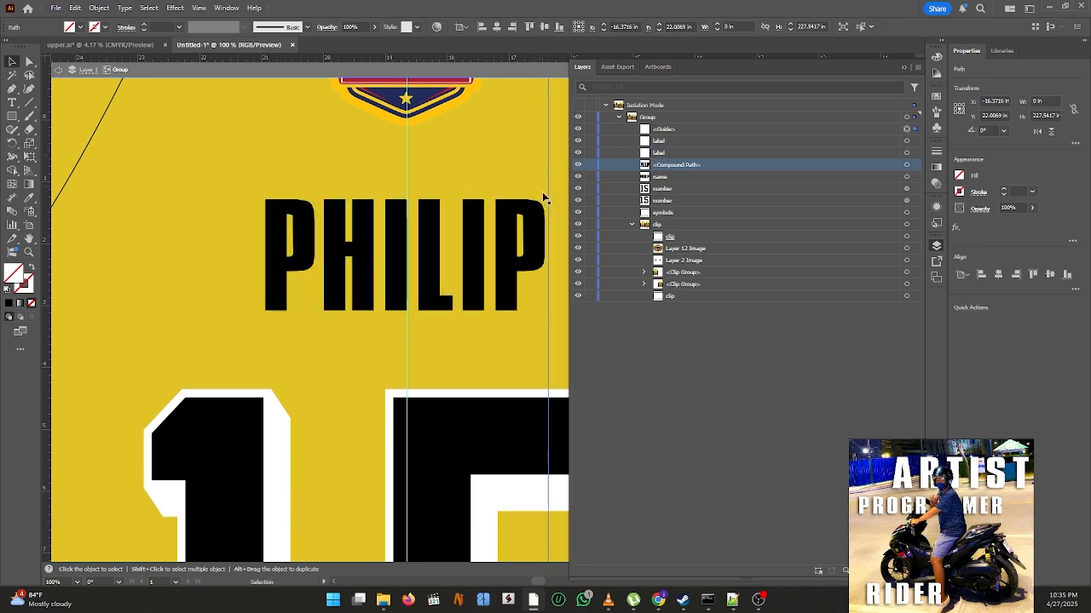
- Delete the outlined name copy and nudge the live "name" text right until its last letter meets the second guide
{"action": "key", "text": "Delete"}
{"action": "left_click", "coordinate": [913, 165]}
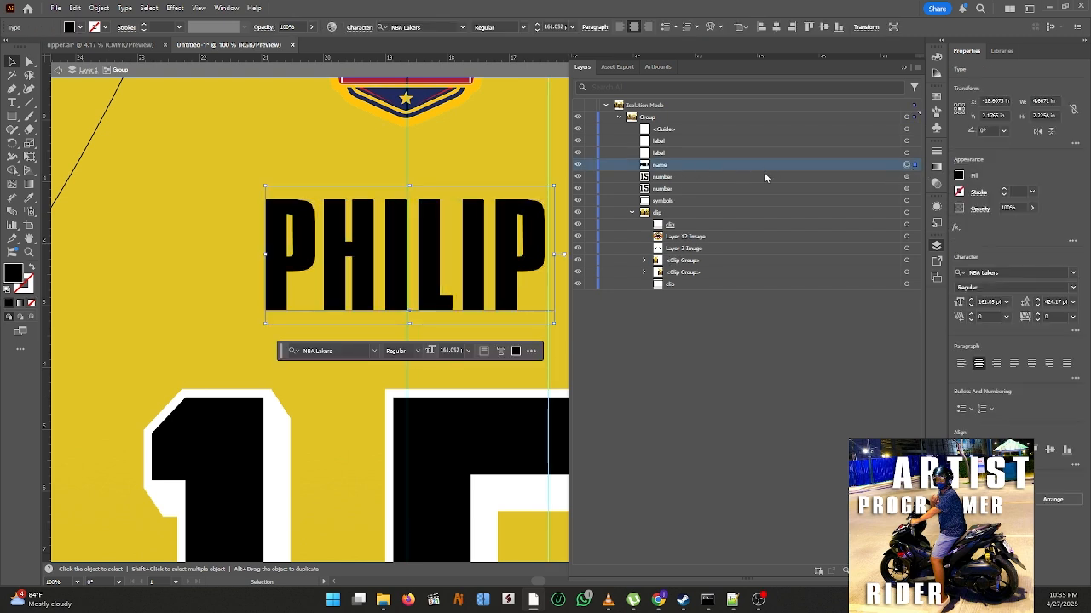
{"action": "key", "text": "Right"}
{"action": "key", "text": "Right"}
{"action": "key", "text": "Right"}
{"action": "key", "text": "Right"}
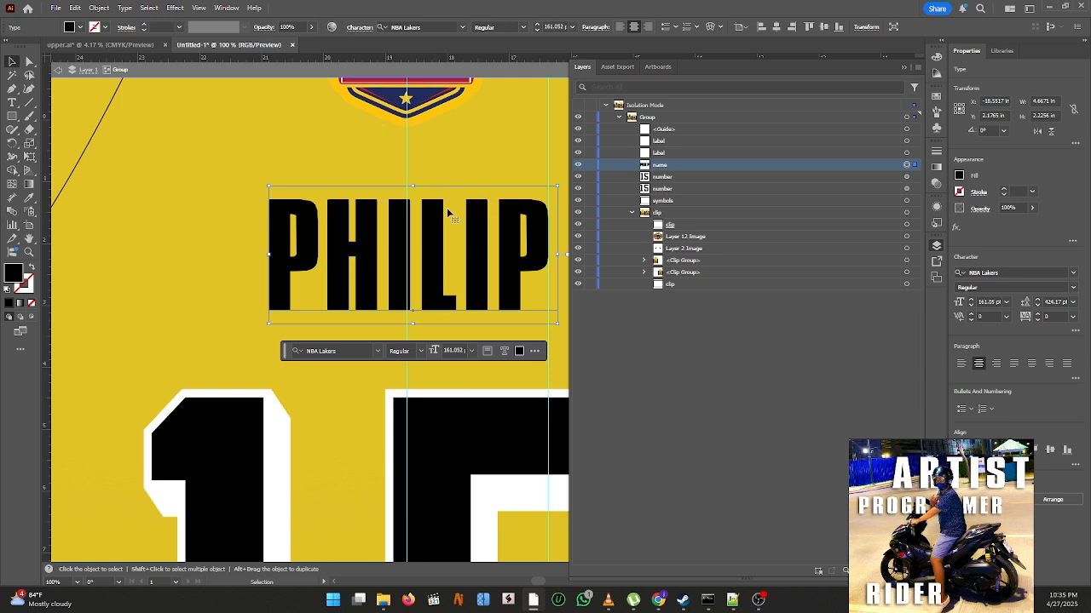
- Paste a copy of the large back number in place, directly in front of the original
{"action": "scroll", "coordinate": [446, 208], "scroll_direction": "down", "scroll_amount": 2}
{"action": "scroll", "coordinate": [446, 245], "scroll_direction": "down", "scroll_amount": 2}
{"action": "left_click", "coordinate": [447, 255]}
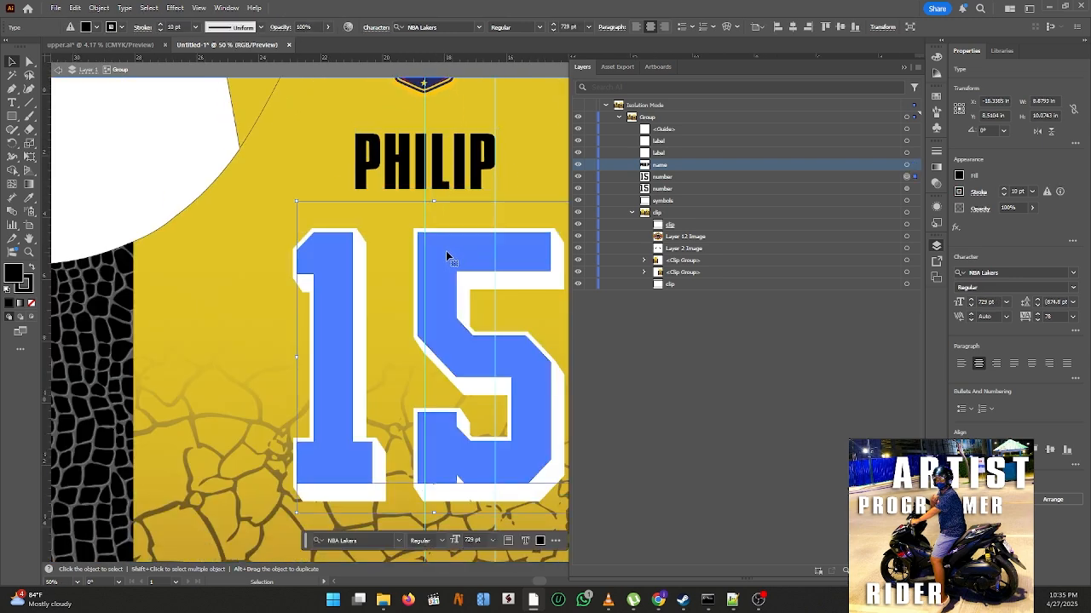
{"action": "left_click", "coordinate": [697, 176]}
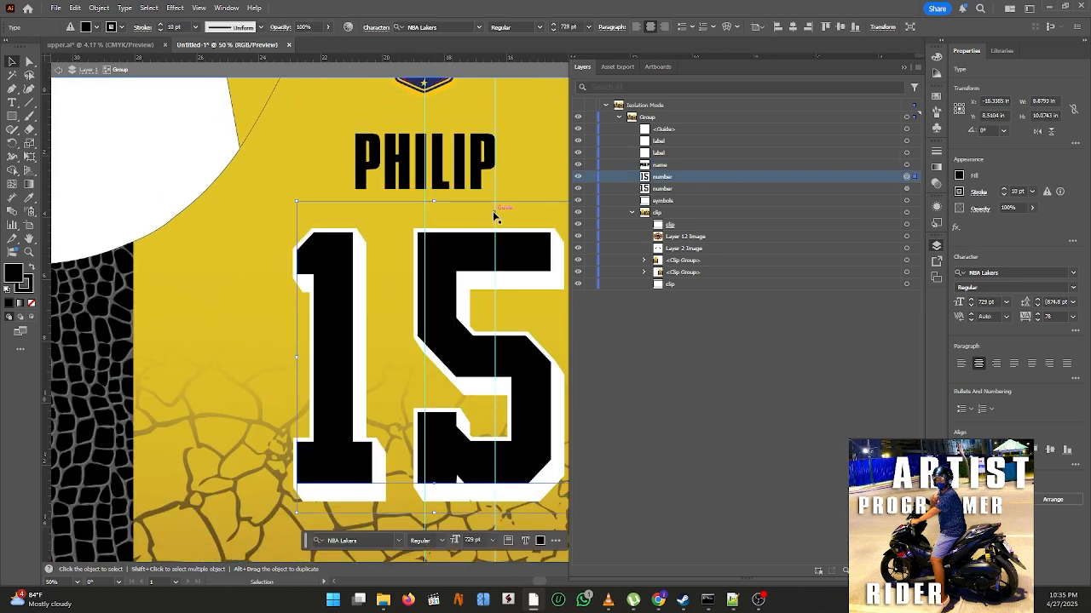
{"action": "left_click", "coordinate": [76, 9]}
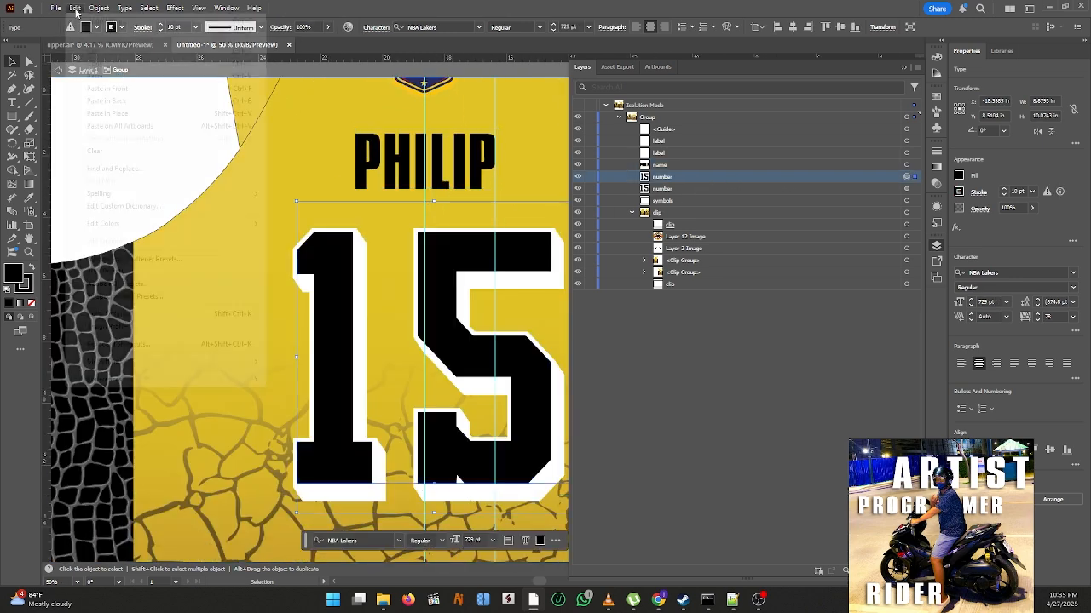
{"action": "left_click", "coordinate": [86, 89]}
{"action": "left_click", "coordinate": [75, 8]}
{"action": "left_click", "coordinate": [89, 89]}
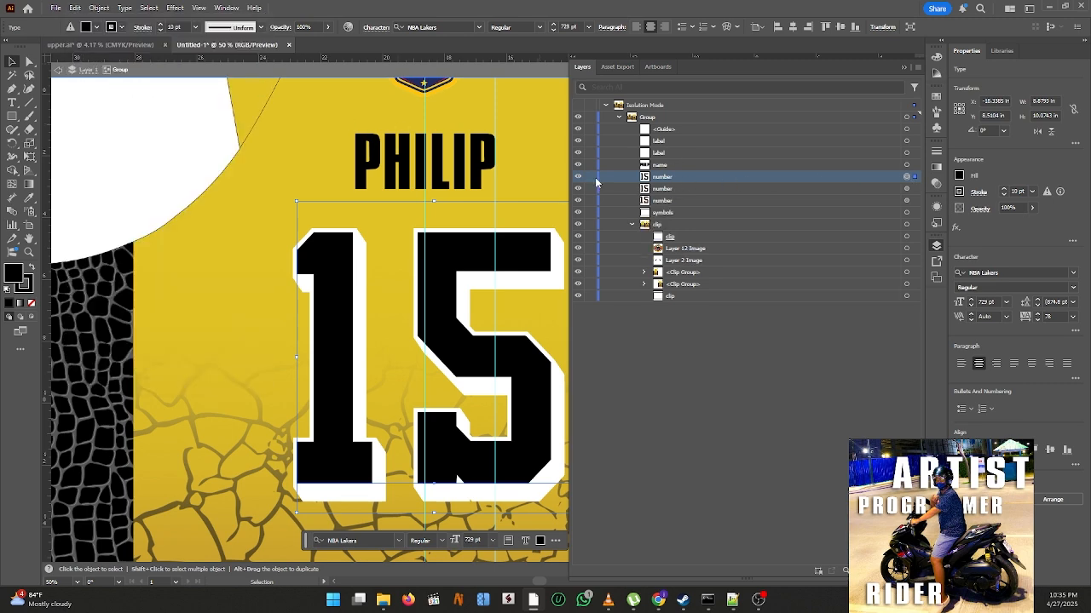
- Convert the front copy of the back number to outlines and make it a compound path
{"action": "right_click", "coordinate": [464, 246]}
{"action": "left_click", "coordinate": [502, 370]}
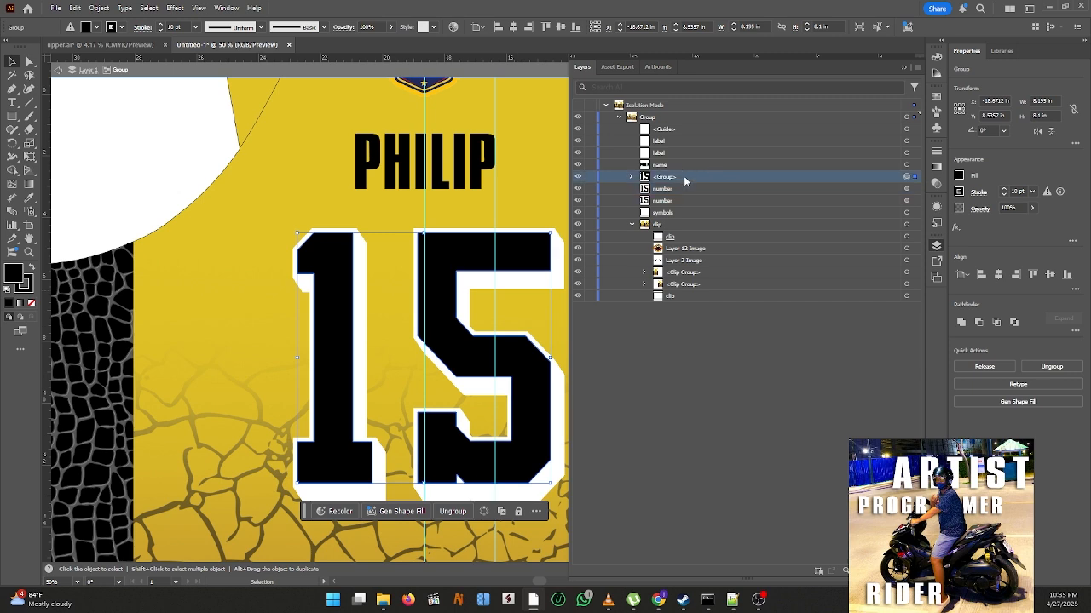
{"action": "key", "text": "ctrl+8"}
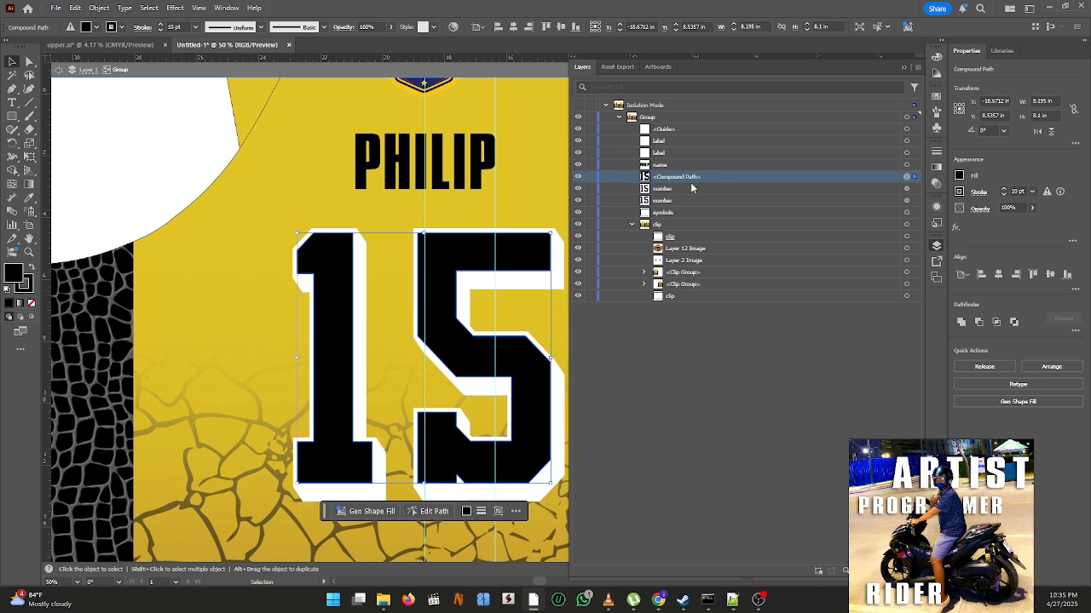
- Nudge the outlined back number right to centre it on the jersey's centre guide
{"action": "key", "text": "Right"}
{"action": "key", "text": "Right"}
{"action": "key", "text": "Right"}
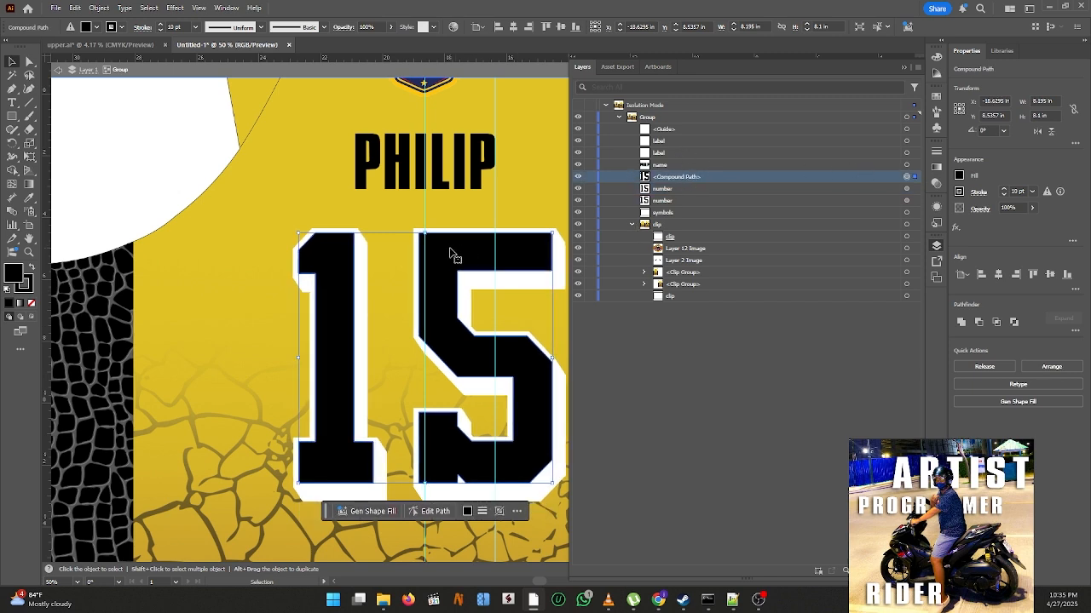
- Move the second vertical guide to the right edge of the outlined back number and hide the live original
{"action": "key", "text": "a"}
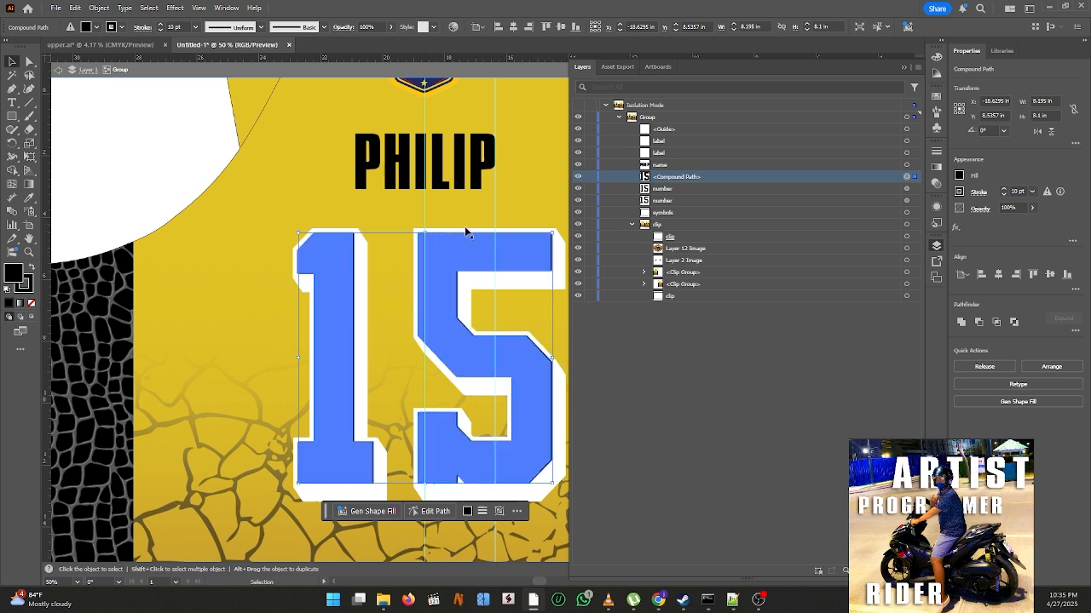
{"action": "left_click_drag", "start_coordinate": [495, 212], "coordinate": [553, 223]}
{"action": "key", "text": "v"}
{"action": "left_click", "coordinate": [578, 188]}
{"action": "key", "text": "a"}
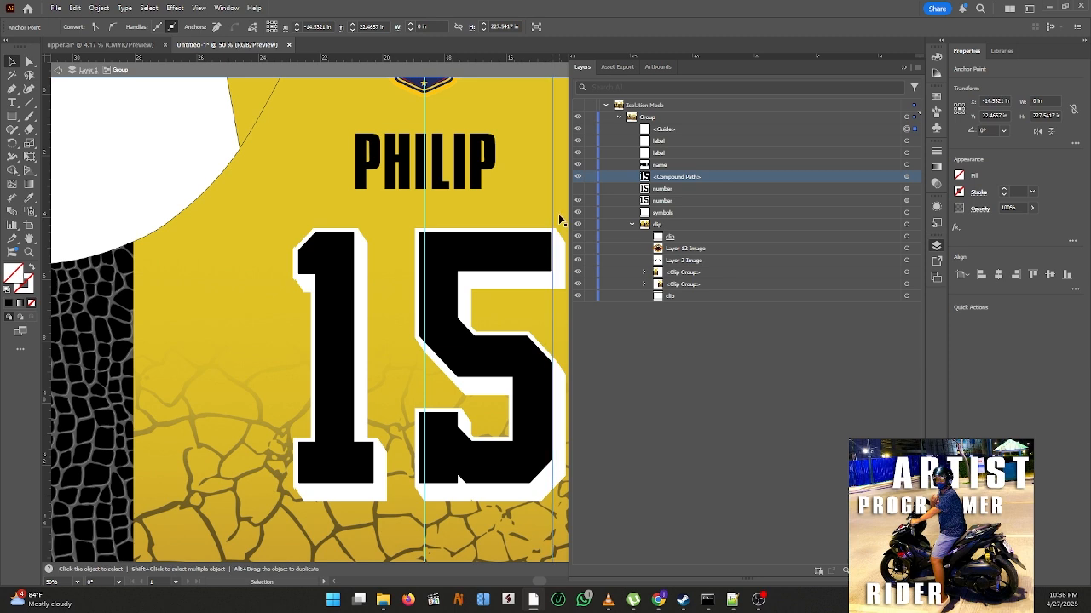
{"action": "key", "text": "v"}
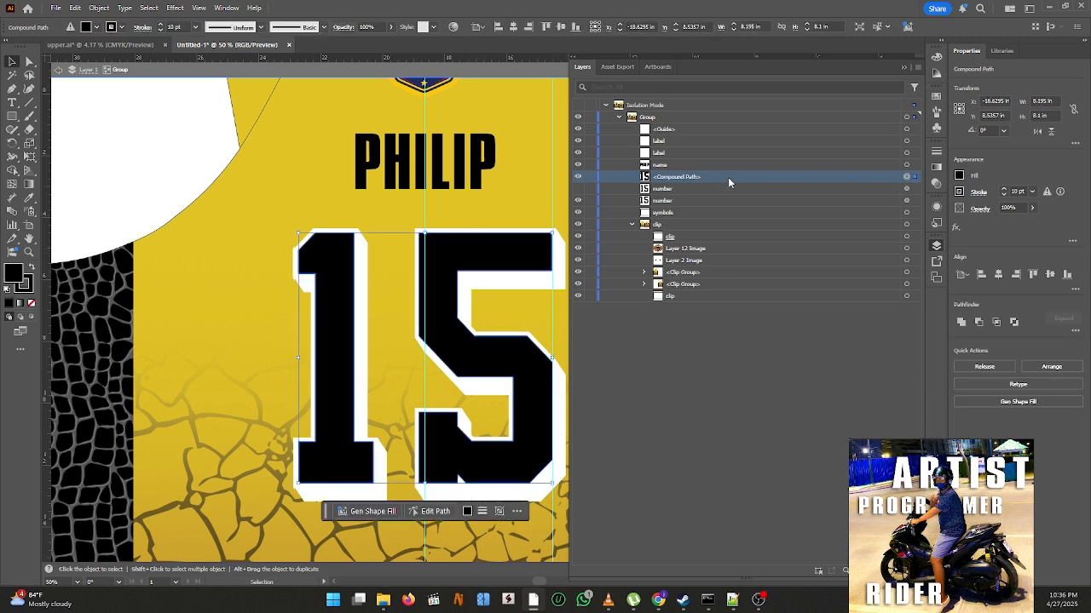
- Delete the outlined back number, show the live "number" text again and nudge it right until its edge meets the guide
{"action": "key", "text": "Delete"}
{"action": "left_click", "coordinate": [577, 177]}
{"action": "left_click", "coordinate": [689, 190]}
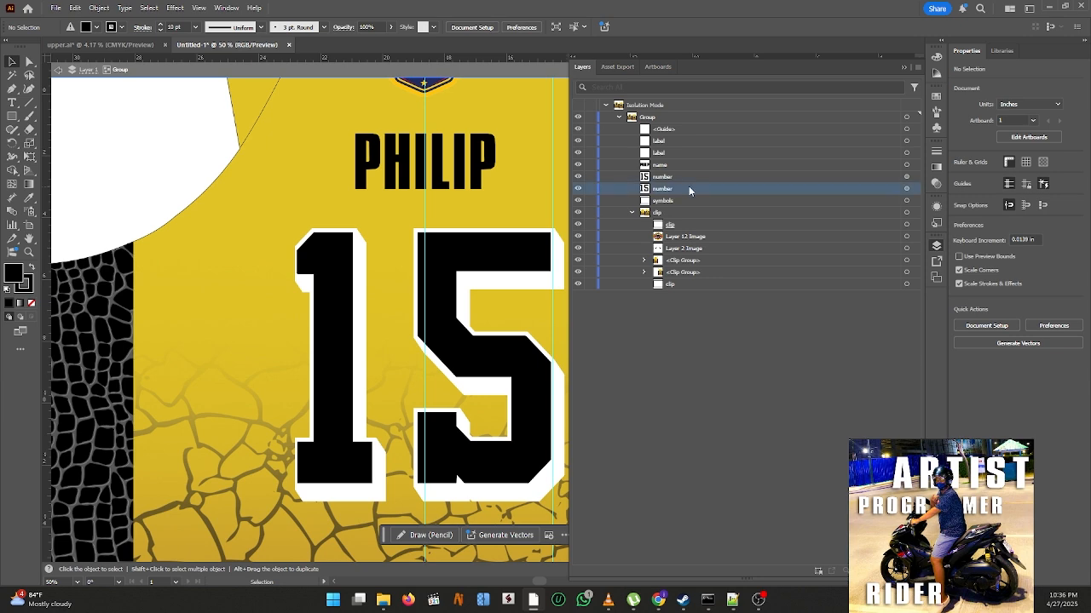
{"action": "left_click", "coordinate": [665, 178]}
{"action": "left_click", "coordinate": [913, 178]}
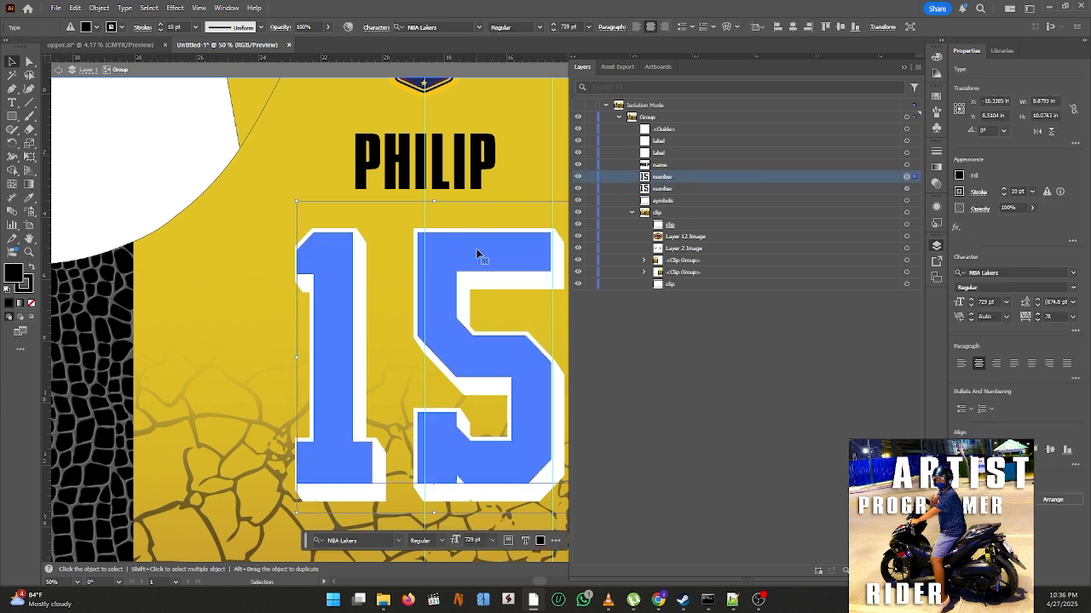
{"action": "key", "text": "Right"}
{"action": "key", "text": "Right"}
{"action": "key", "text": "Right"}
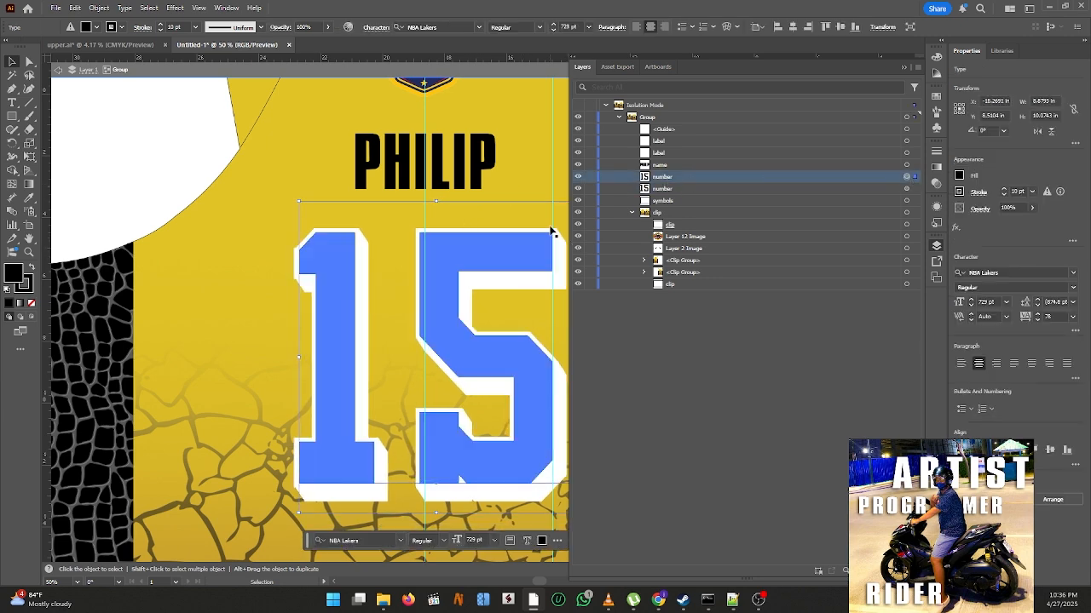
- Examine the centring of the back name, back number and front number texts on both jersey panels
{"action": "scroll", "coordinate": [477, 213], "scroll_direction": "down", "scroll_amount": 3}
{"action": "scroll", "coordinate": [479, 170], "scroll_direction": "down", "scroll_amount": 4}
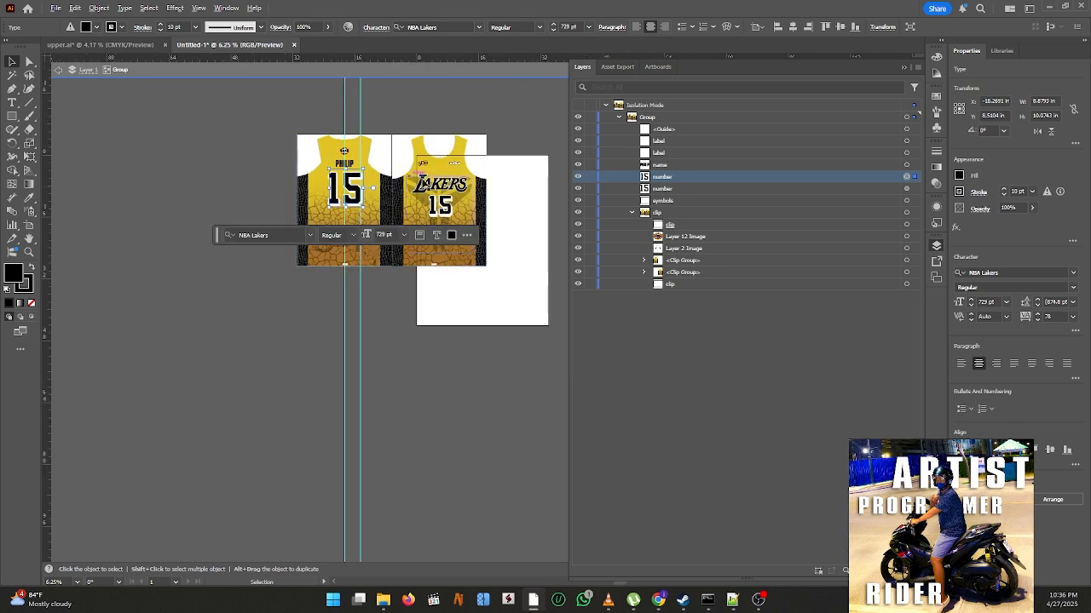
{"action": "scroll", "coordinate": [453, 188], "scroll_direction": "up", "scroll_amount": 4}
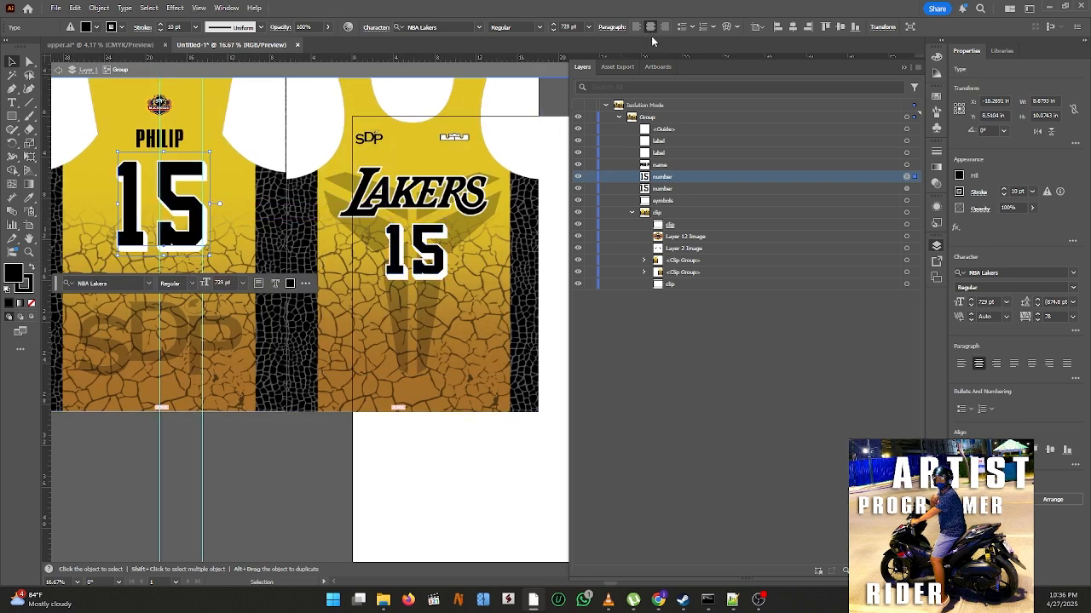
{"action": "left_click", "coordinate": [174, 139]}
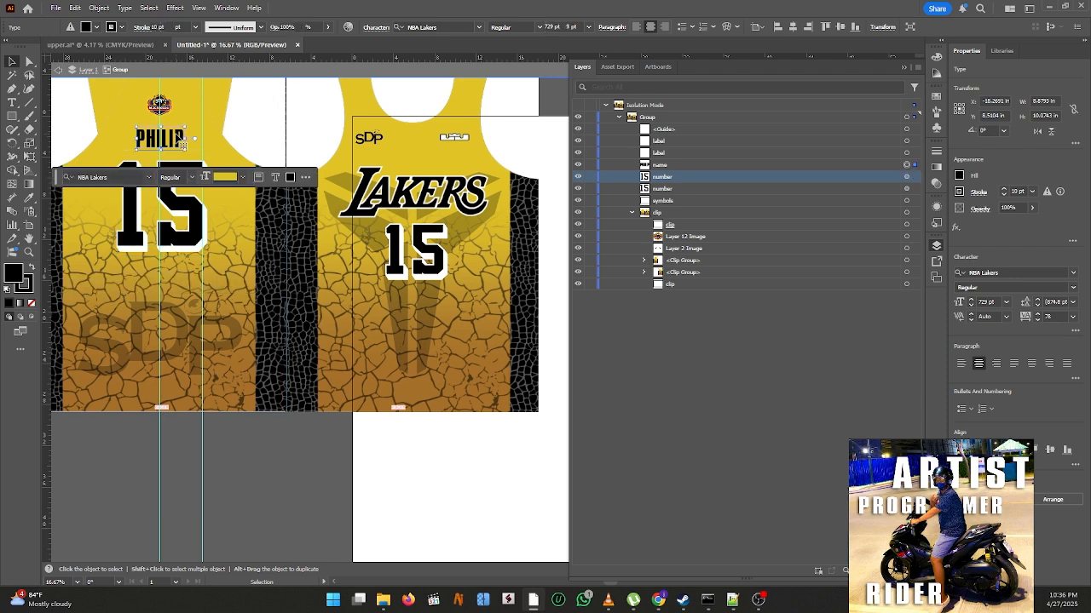
{"action": "left_click", "coordinate": [426, 250]}
{"action": "scroll", "coordinate": [414, 239], "scroll_direction": "up", "scroll_amount": 1}
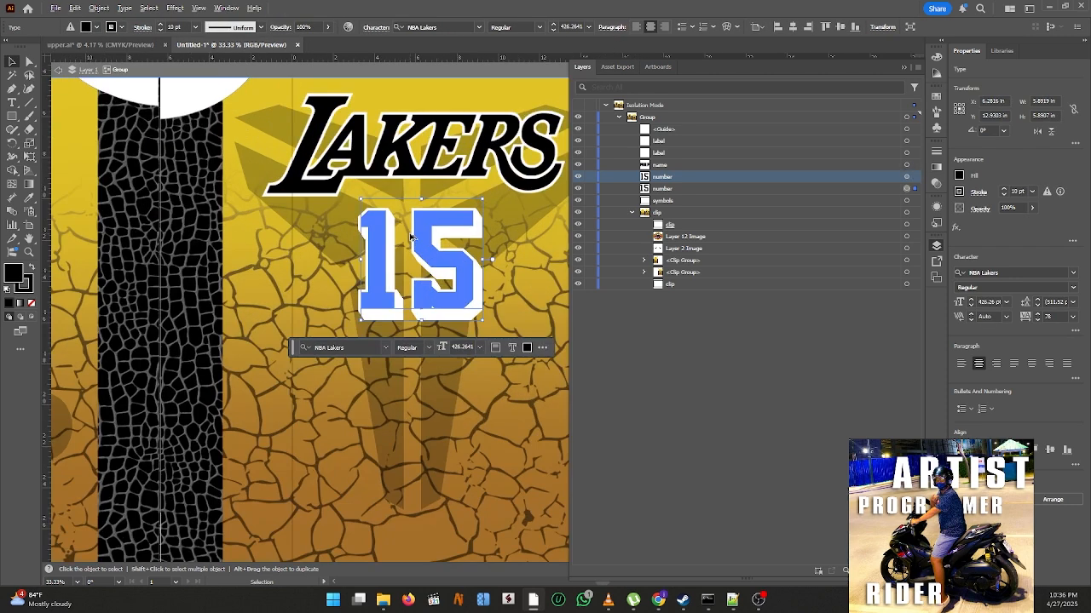
{"action": "scroll", "coordinate": [406, 227], "scroll_direction": "down", "scroll_amount": 2}
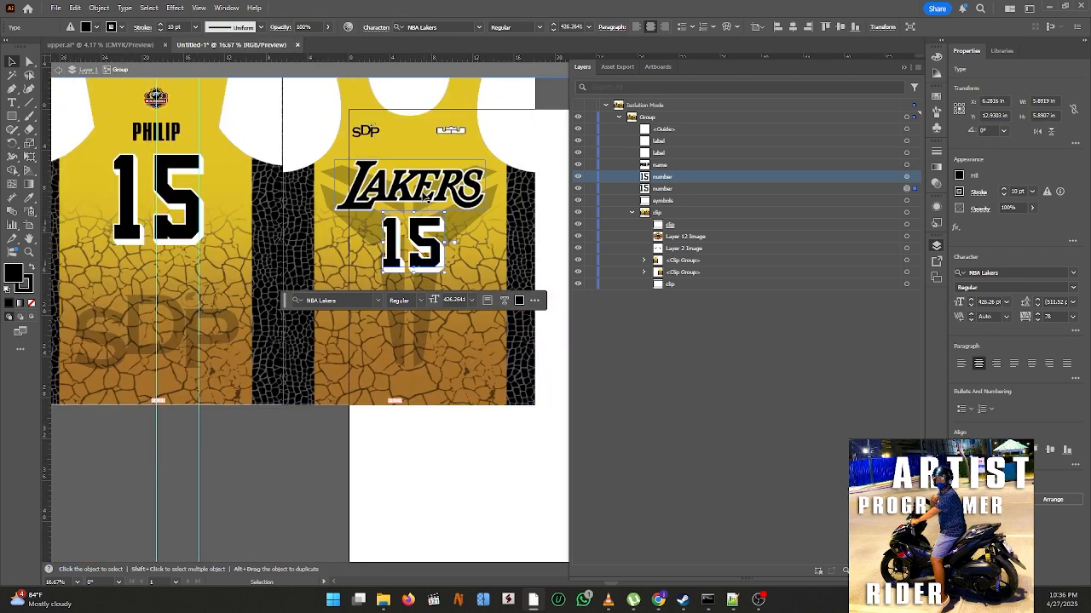
{"action": "scroll", "coordinate": [418, 179], "scroll_direction": "up", "scroll_amount": 2}
- Place a vertical guide on the front jersey's centre and move the guides out of the group to the top of Layer 1
{"action": "double_click", "coordinate": [409, 153]}
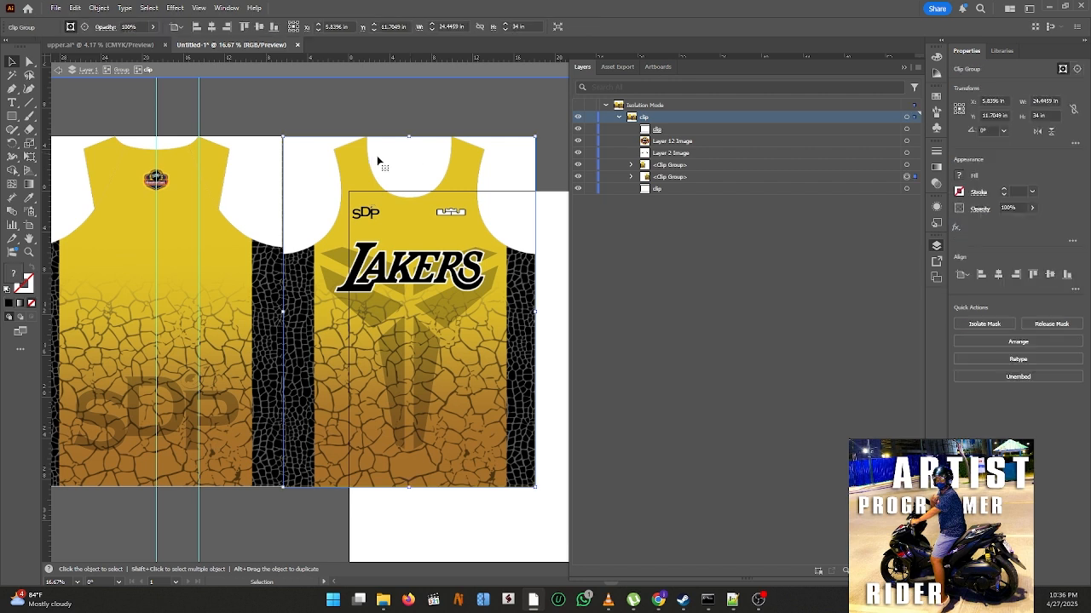
{"action": "left_click", "coordinate": [673, 180]}
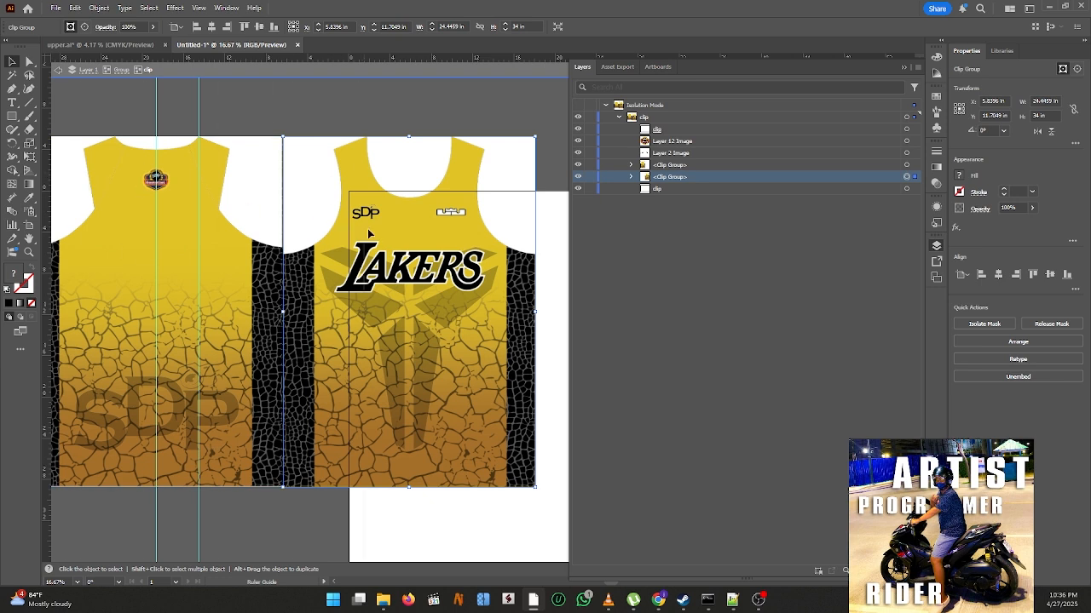
{"action": "left_click_drag", "start_coordinate": [408, 240], "coordinate": [409, 239]}
{"action": "key", "text": "Escape"}
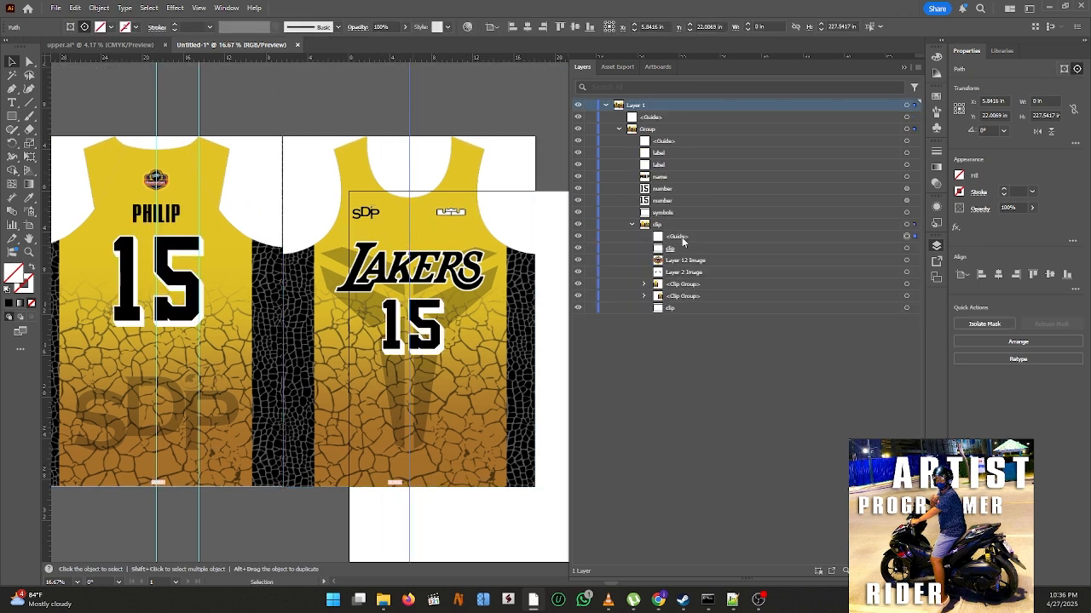
{"action": "left_click_drag", "start_coordinate": [681, 241], "coordinate": [710, 135]}
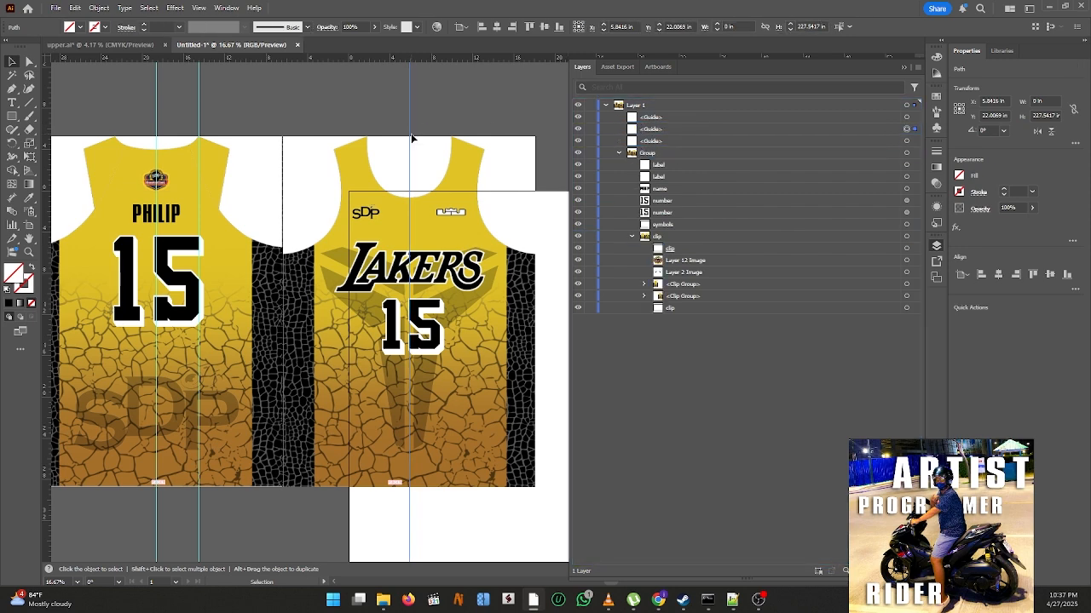
- Isolate the LAKERS logo inside its clip group and check its centring against the front centre guide
{"action": "double_click", "coordinate": [423, 269]}
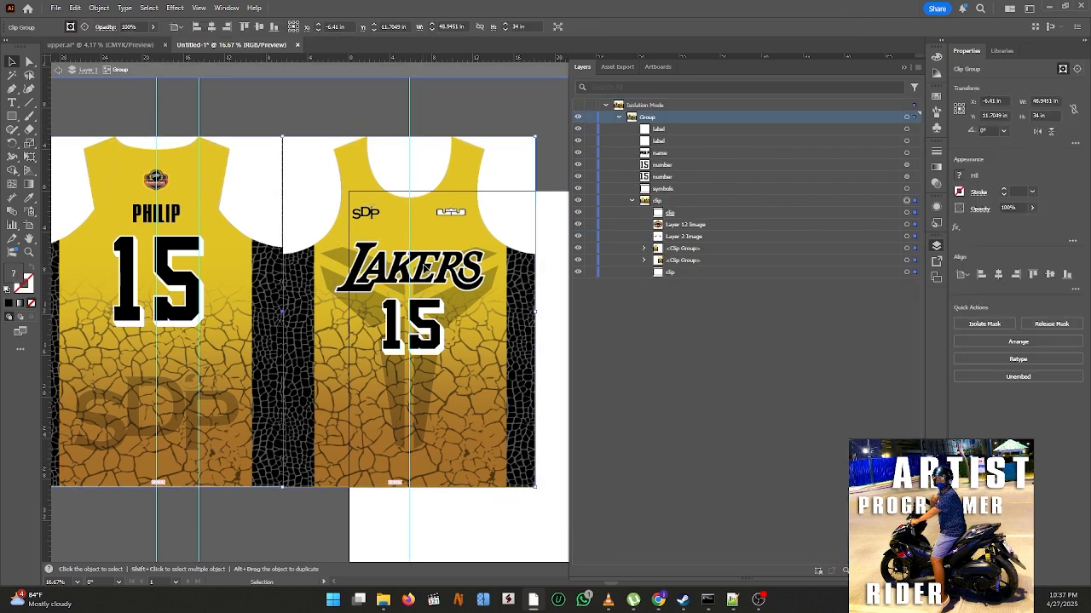
{"action": "double_click", "coordinate": [426, 269]}
{"action": "double_click", "coordinate": [427, 271]}
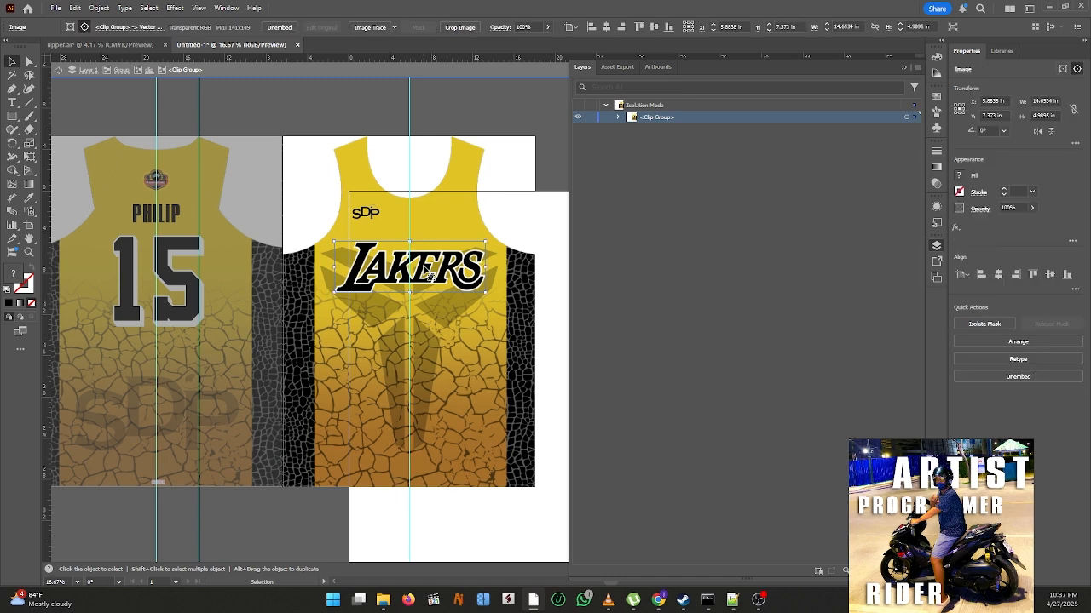
{"action": "scroll", "coordinate": [403, 277], "scroll_direction": "up", "scroll_amount": 3}
{"action": "scroll", "coordinate": [404, 276], "scroll_direction": "down", "scroll_amount": 2}
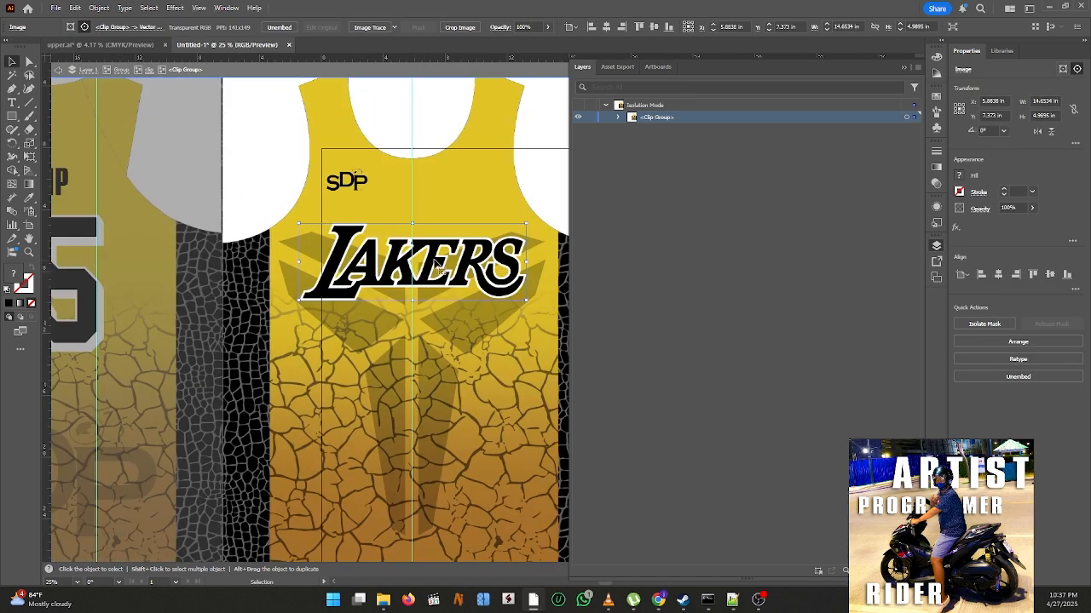
{"action": "right_click", "coordinate": [436, 264]}
{"action": "left_click", "coordinate": [452, 202]}
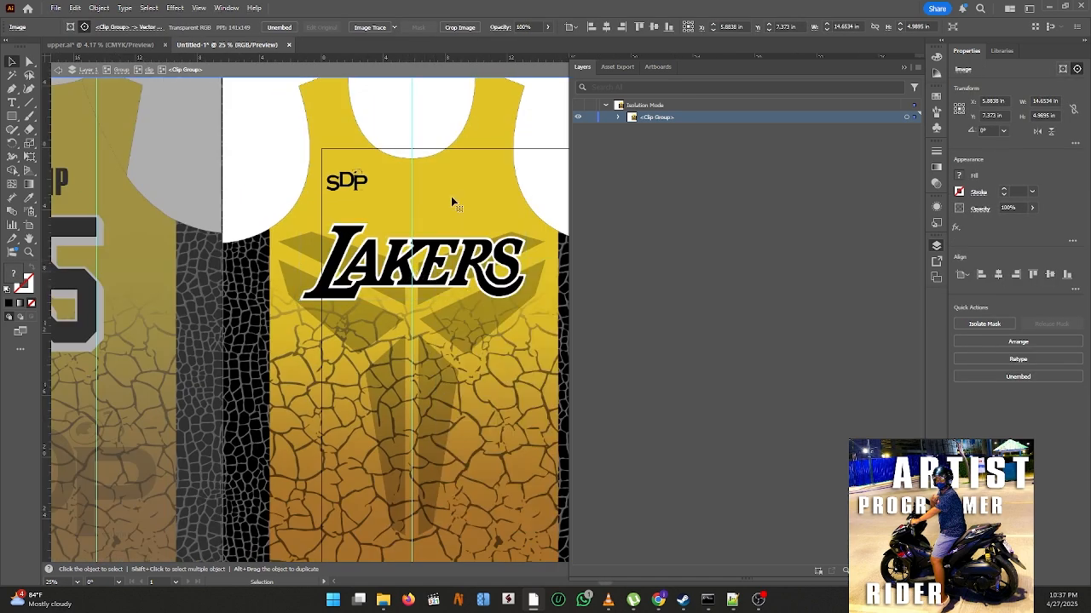
{"action": "key", "text": "Escape"}
- Paste a copy of the front number in place, directly in front of the original, and hide the original
{"action": "double_click", "coordinate": [418, 329]}
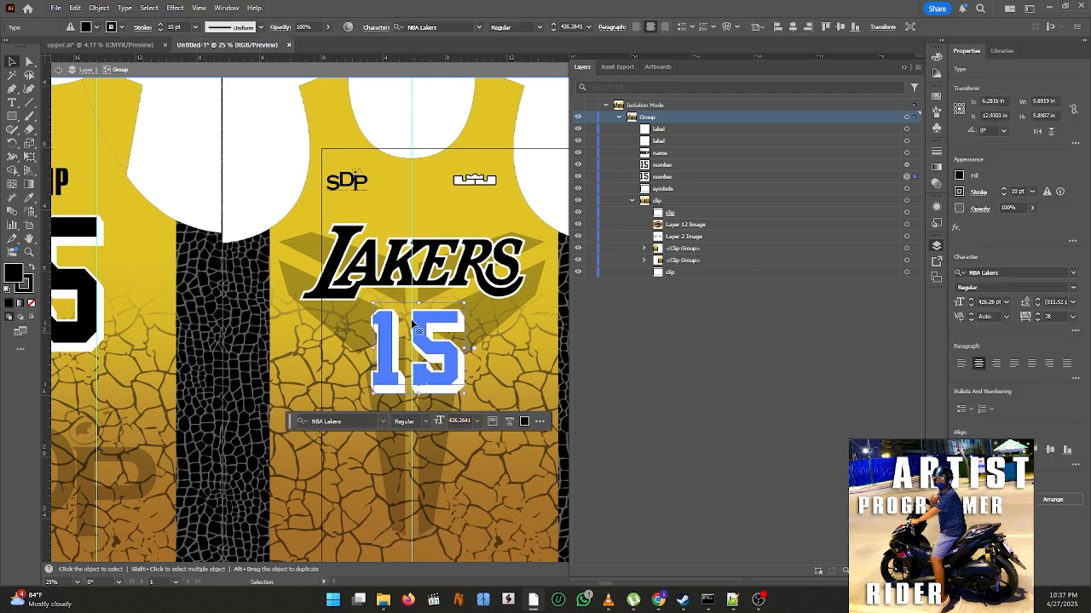
{"action": "left_click", "coordinate": [705, 179]}
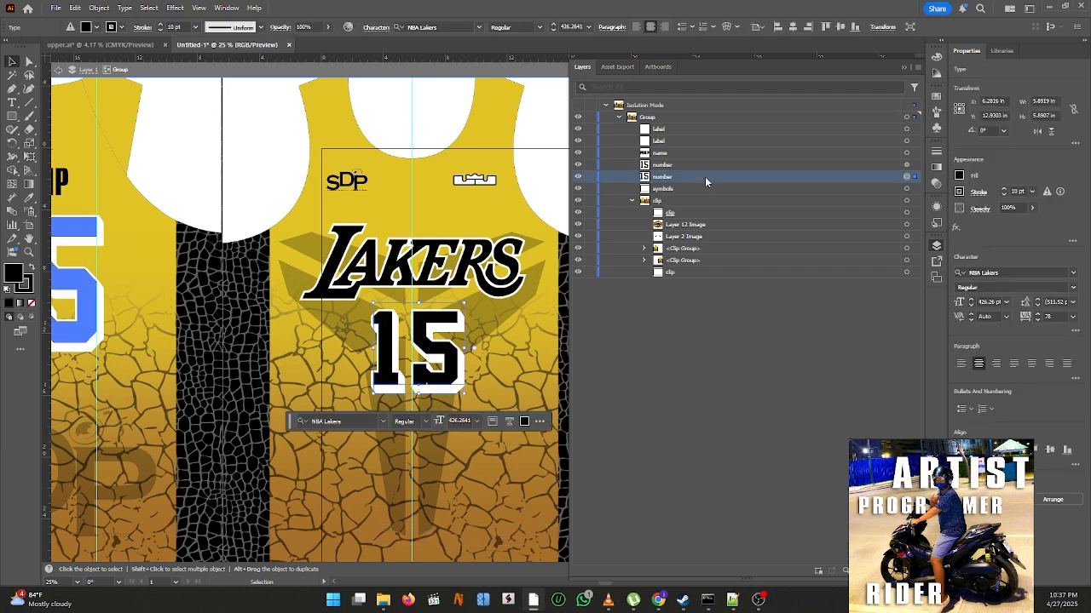
{"action": "left_click", "coordinate": [75, 7]}
{"action": "left_click", "coordinate": [72, 10]}
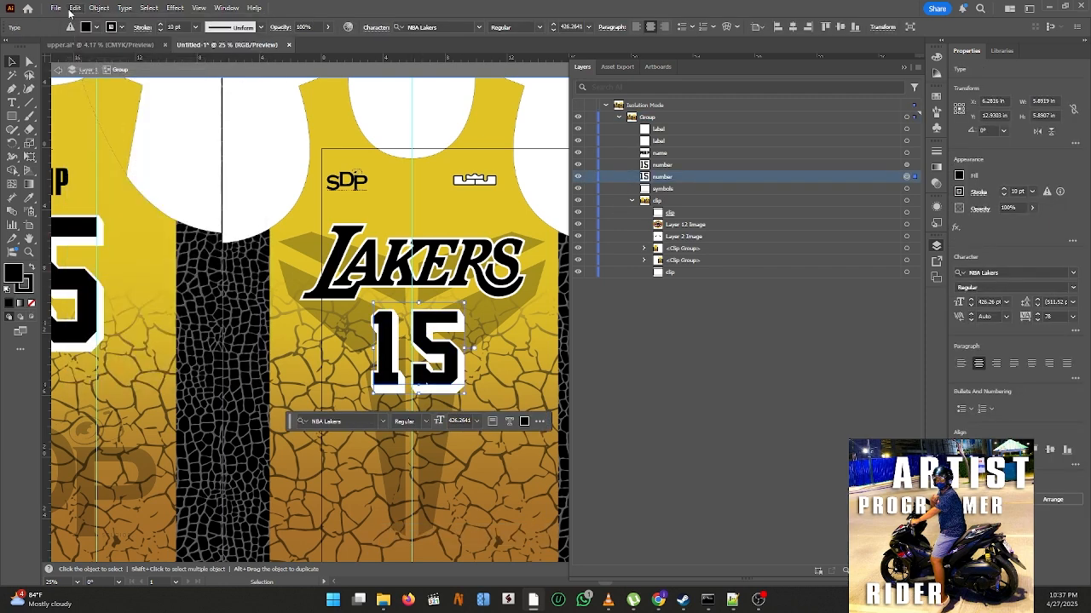
{"action": "left_click", "coordinate": [74, 8]}
{"action": "left_click", "coordinate": [79, 87]}
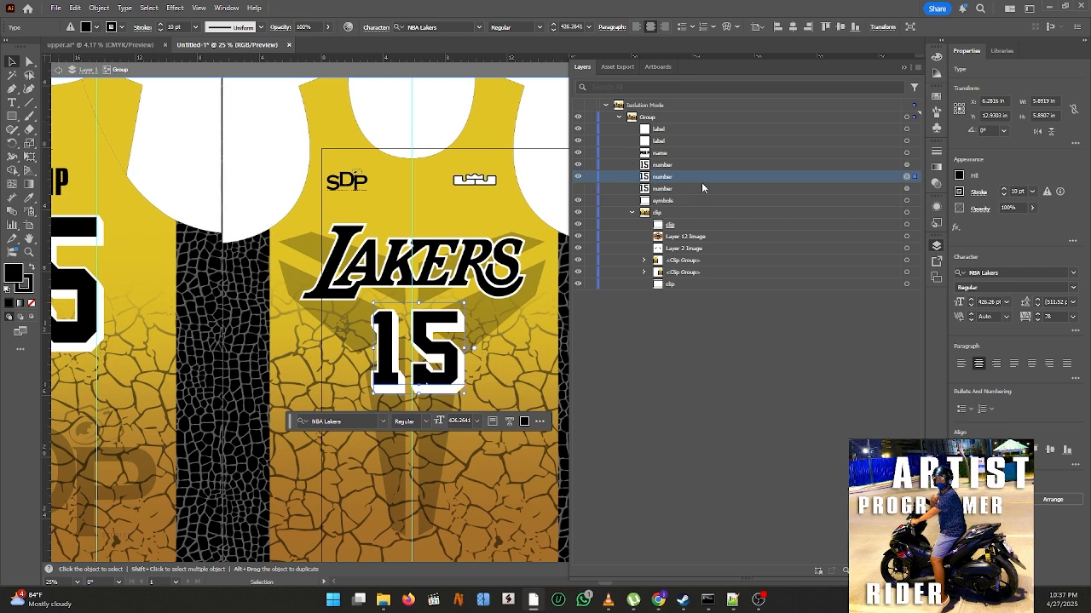
- Convert the front number's copy to outlines and make it a compound path
{"action": "right_click", "coordinate": [450, 315]}
{"action": "left_click", "coordinate": [479, 373]}
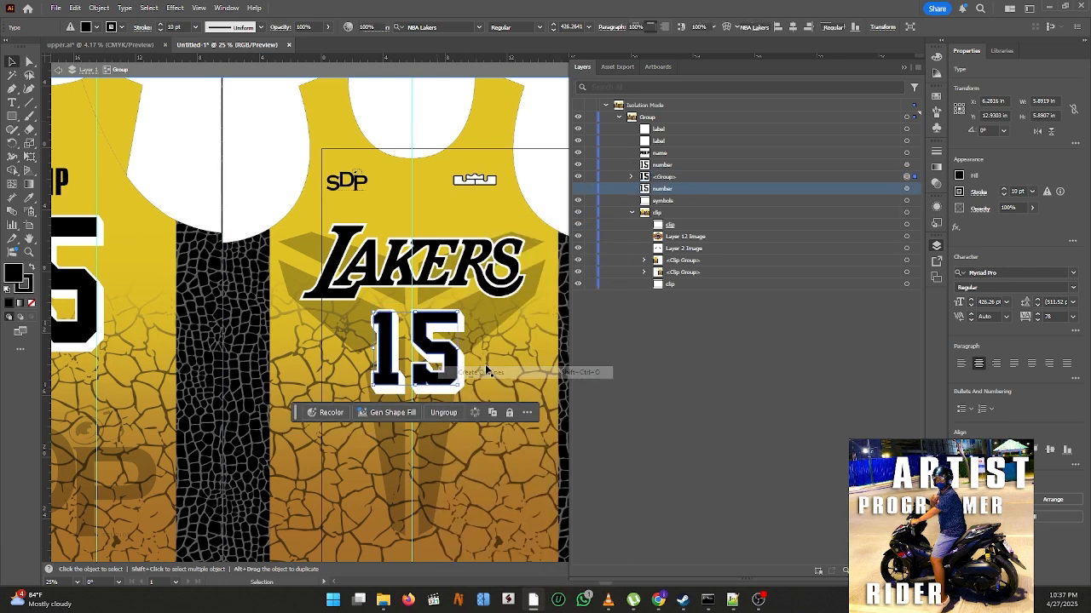
{"action": "left_click", "coordinate": [686, 178]}
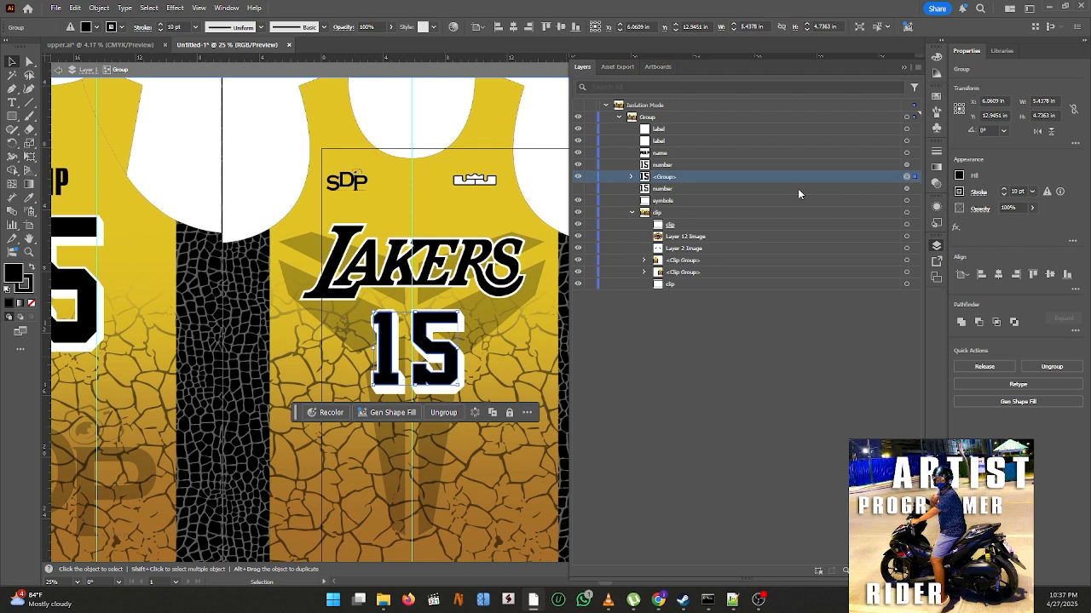
{"action": "key", "text": "ctrl+8"}
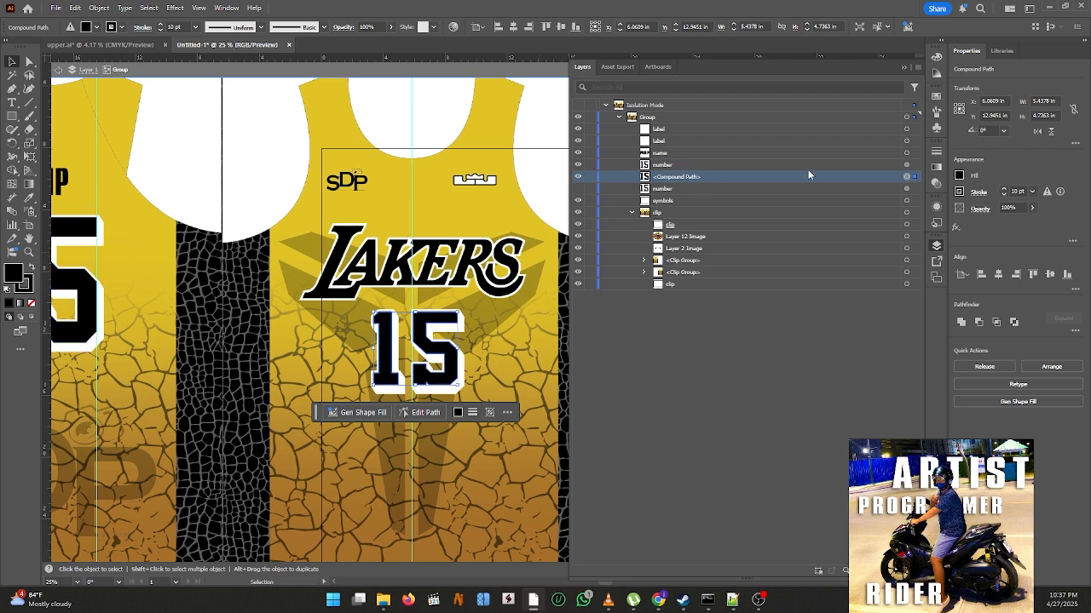
- Nudge the outlined front number left to centre it on the front jersey's centre guide
{"action": "key", "text": "Left"}
{"action": "key", "text": "Left"}
{"action": "key", "text": "Left"}
{"action": "key", "text": "Left"}
{"action": "key", "text": "Left"}
{"action": "key", "text": "Left"}
{"action": "key", "text": "Left"}
{"action": "key", "text": "Left"}
{"action": "key", "text": "Left"}
{"action": "key", "text": "Left"}
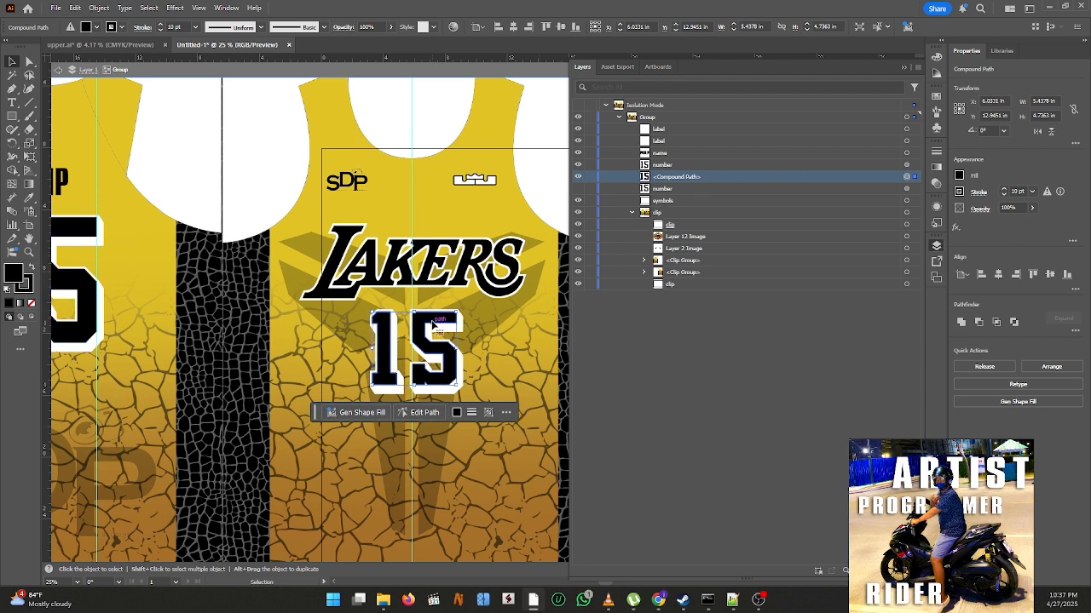
{"action": "key", "text": "Left"}
{"action": "key", "text": "Left"}
{"action": "key", "text": "Left"}
{"action": "key", "text": "Left"}
{"action": "key", "text": "Left"}
{"action": "key", "text": "Left"}
{"action": "key", "text": "Left"}
{"action": "key", "text": "Left"}
{"action": "key", "text": "Left"}
{"action": "key", "text": "Left"}
{"action": "key", "text": "Left"}
{"action": "key", "text": "Left"}
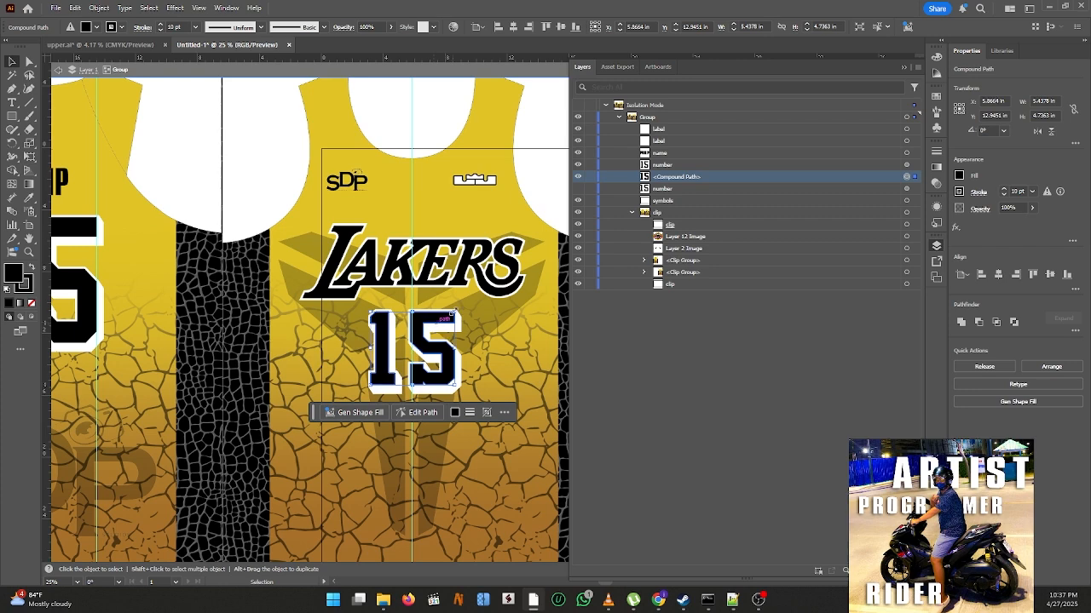
- Add a vertical guide along the right edge of the outlined front number
{"action": "left_click_drag", "start_coordinate": [106, 372], "coordinate": [126, 372]}
{"action": "key", "text": "ctrl+z"}
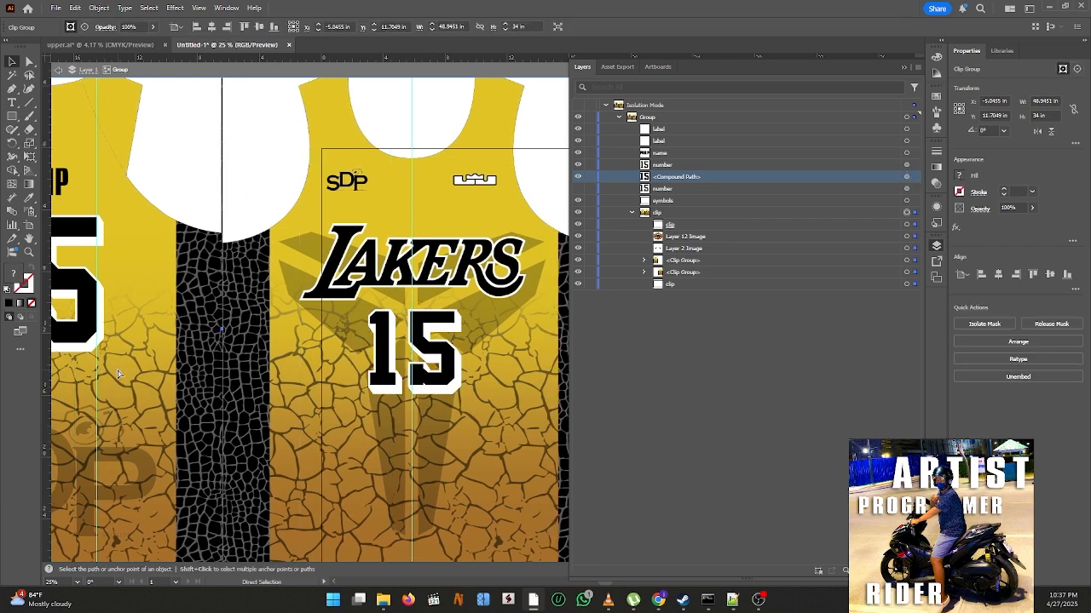
{"action": "left_click", "coordinate": [430, 324]}
{"action": "scroll", "coordinate": [430, 324], "scroll_direction": "down", "scroll_amount": 2, "text": "alt"}
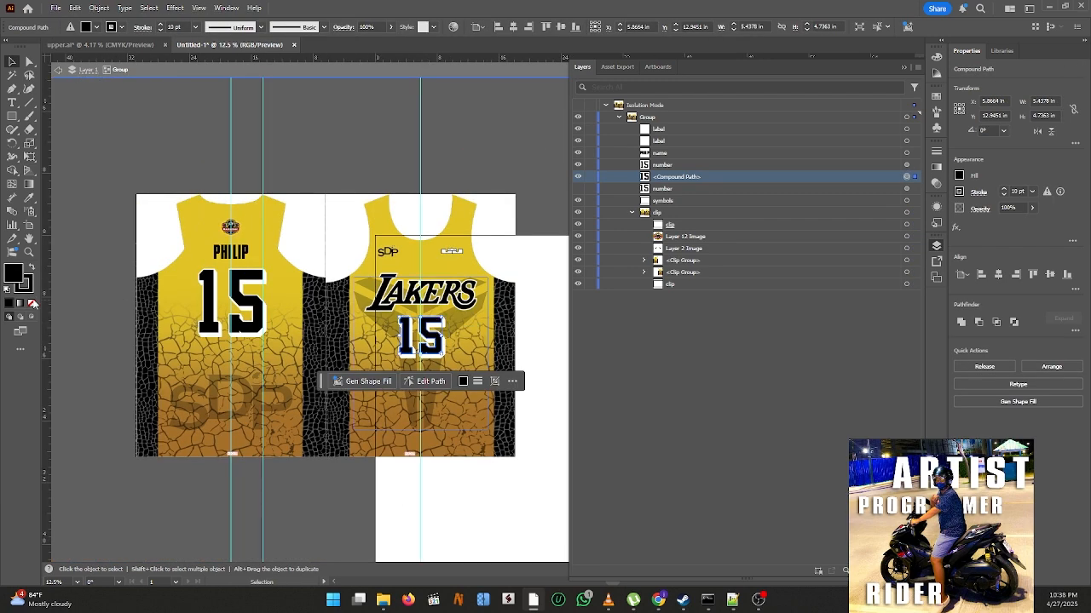
{"action": "left_click_drag", "start_coordinate": [404, 362], "coordinate": [442, 315]}
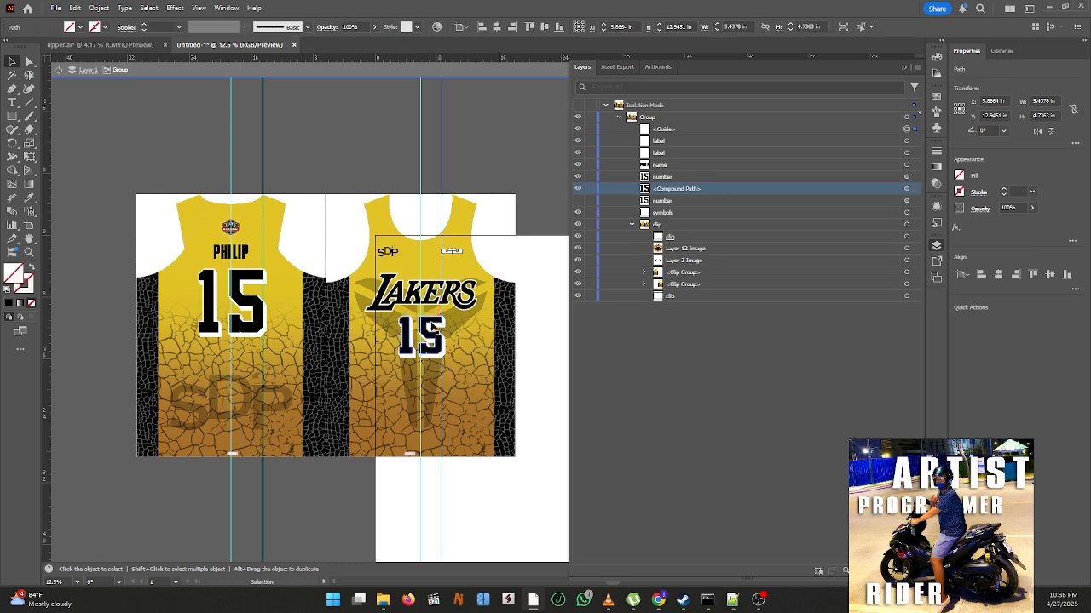
{"action": "scroll", "coordinate": [435, 308], "scroll_direction": "up", "scroll_amount": 5, "text": "alt"}
{"action": "scroll", "coordinate": [478, 372], "scroll_direction": "down", "scroll_amount": 3, "text": "alt"}
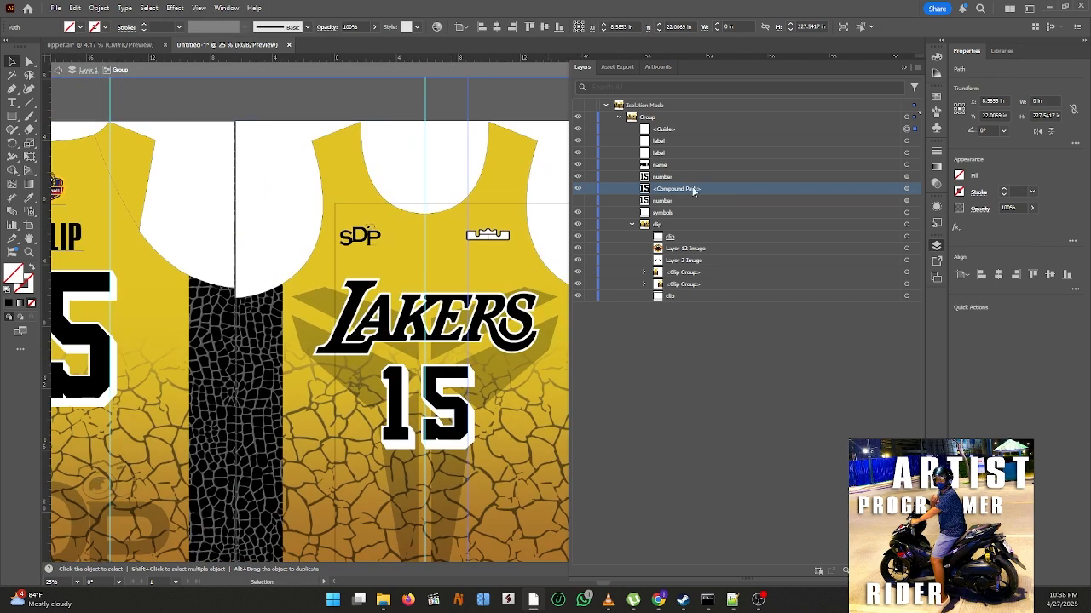
- Delete the outlined front number, show the live "number" text and nudge it left to the new guide, leaving isolation mode
{"action": "left_click", "coordinate": [914, 189]}
{"action": "key", "text": "Delete"}
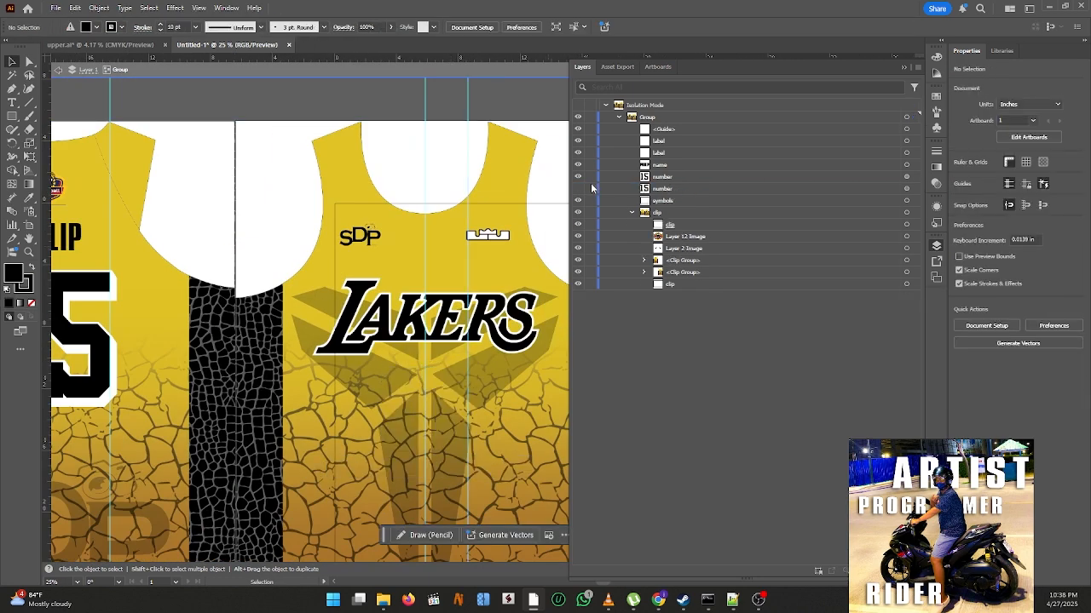
{"action": "left_click", "coordinate": [914, 190]}
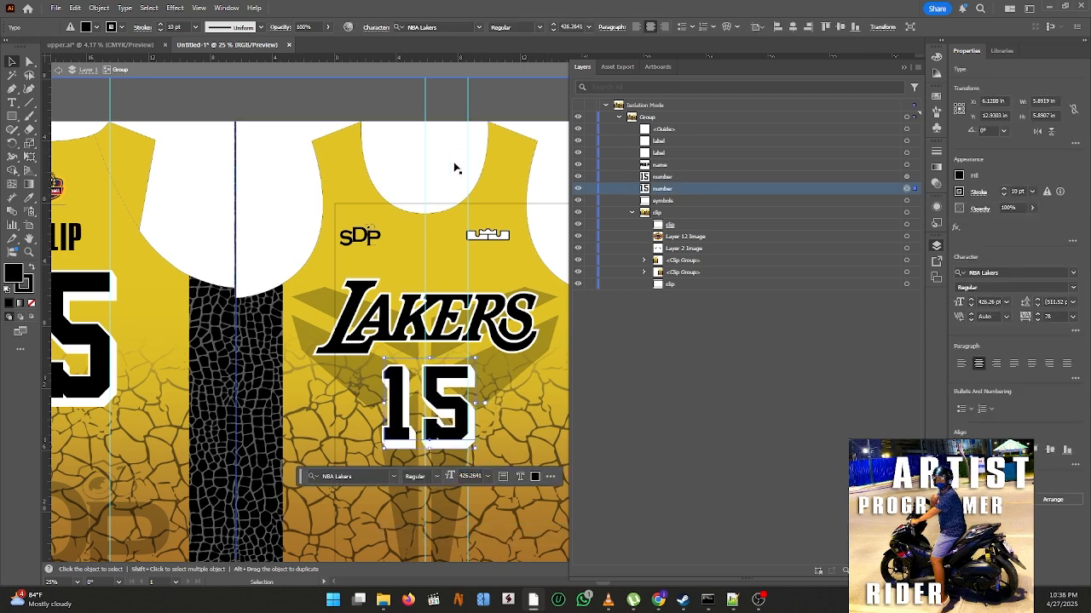
{"action": "scroll", "coordinate": [456, 166], "scroll_direction": "down", "scroll_amount": 3}
{"action": "key", "text": "Escape"}
{"action": "scroll", "coordinate": [445, 160], "scroll_direction": "down", "scroll_amount": 1}
{"action": "scroll", "coordinate": [441, 160], "scroll_direction": "down", "scroll_amount": 2}
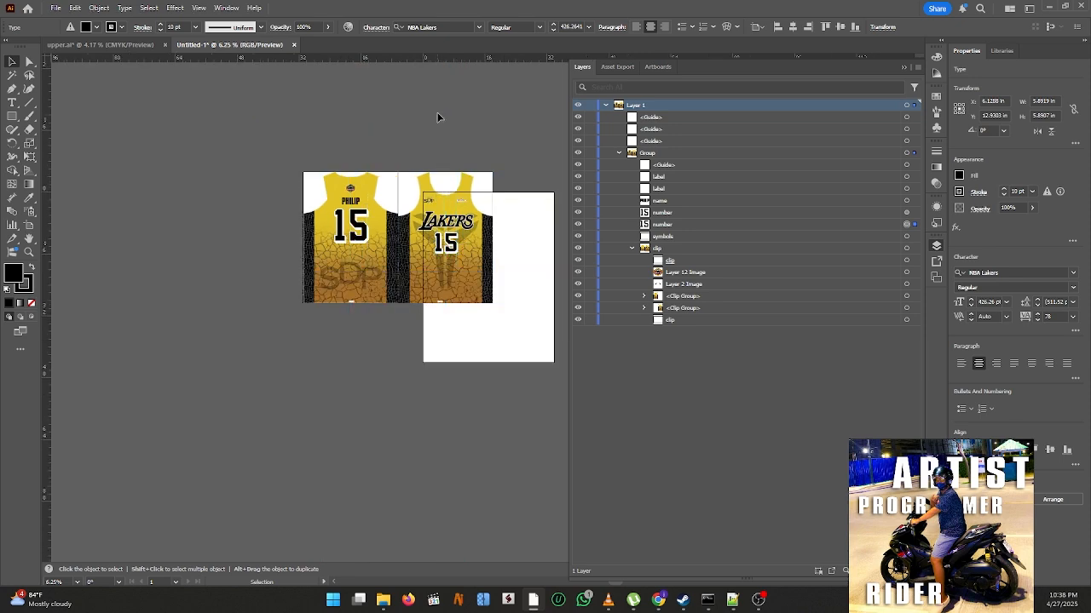
- Move the nested guide out of the jersey group to the layer level and delete all the vertical guides
{"action": "left_click_drag", "start_coordinate": [675, 166], "coordinate": [692, 143]}
{"action": "scroll", "coordinate": [372, 206], "scroll_direction": "down", "scroll_amount": 1}
{"action": "scroll", "coordinate": [374, 92], "scroll_direction": "down", "scroll_amount": 1}
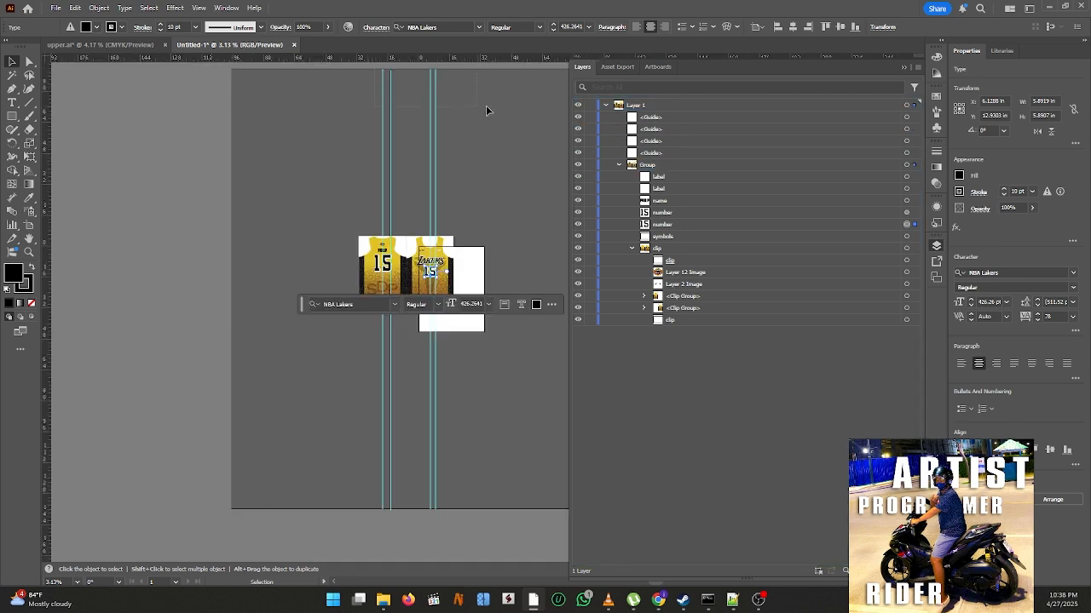
{"action": "key", "text": "Delete"}
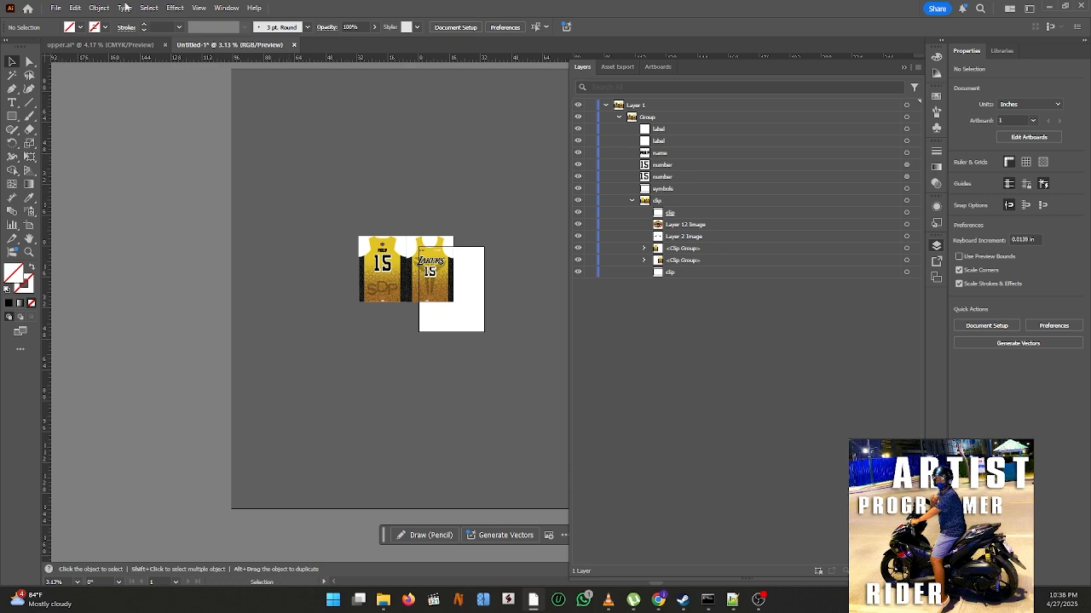
- Save the document on the computer as Untitled-1.ai in a new "demo" folder inside Pictures
{"action": "scroll", "coordinate": [357, 206], "scroll_direction": "up", "scroll_amount": 2}
{"action": "left_click", "coordinate": [56, 8]}
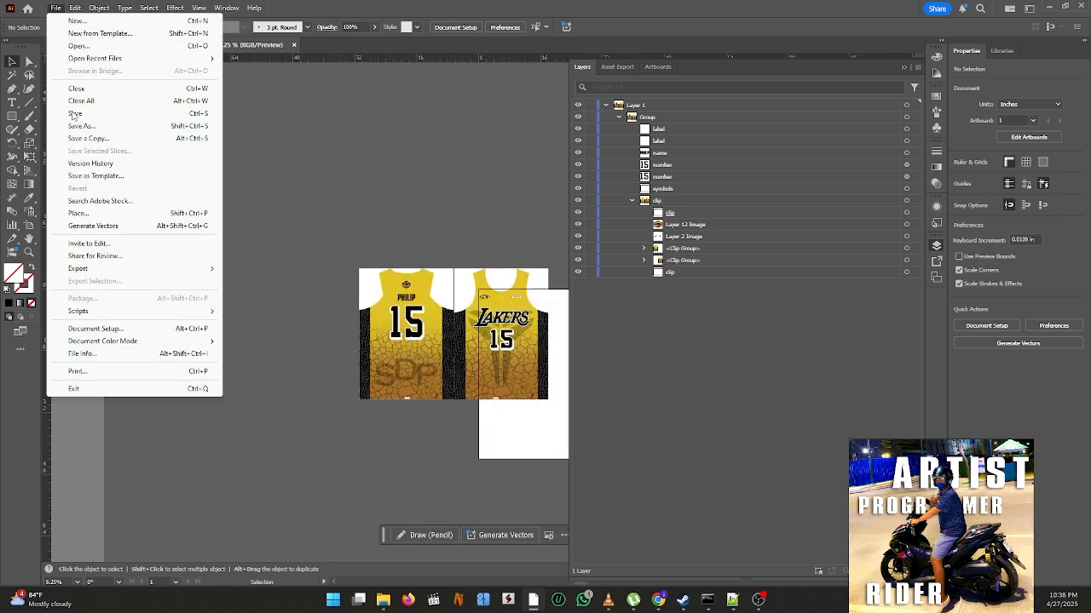
{"action": "left_click", "coordinate": [81, 126]}
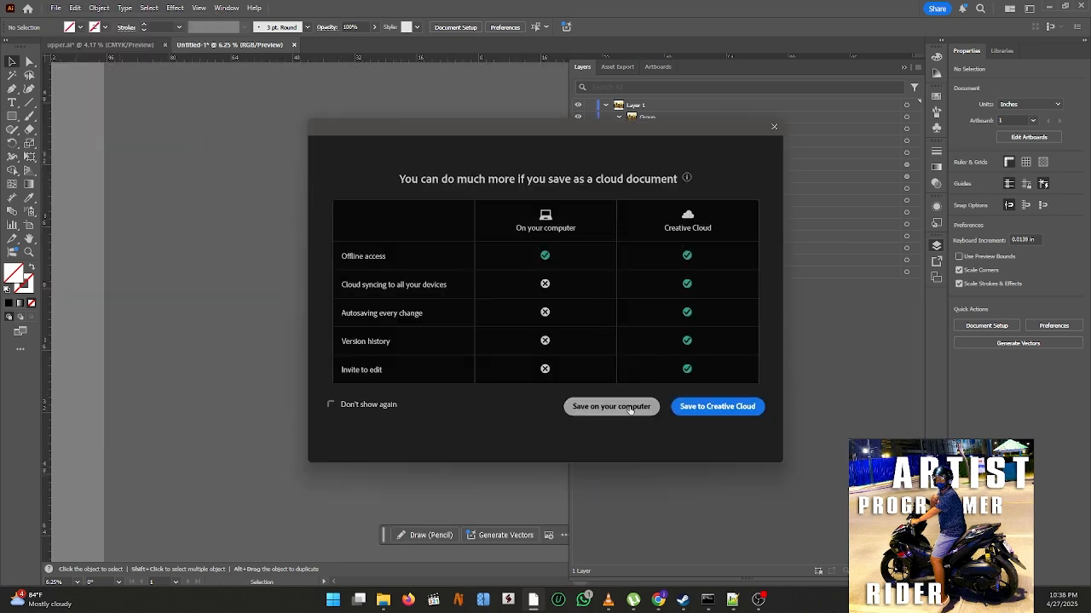
{"action": "left_click", "coordinate": [588, 407]}
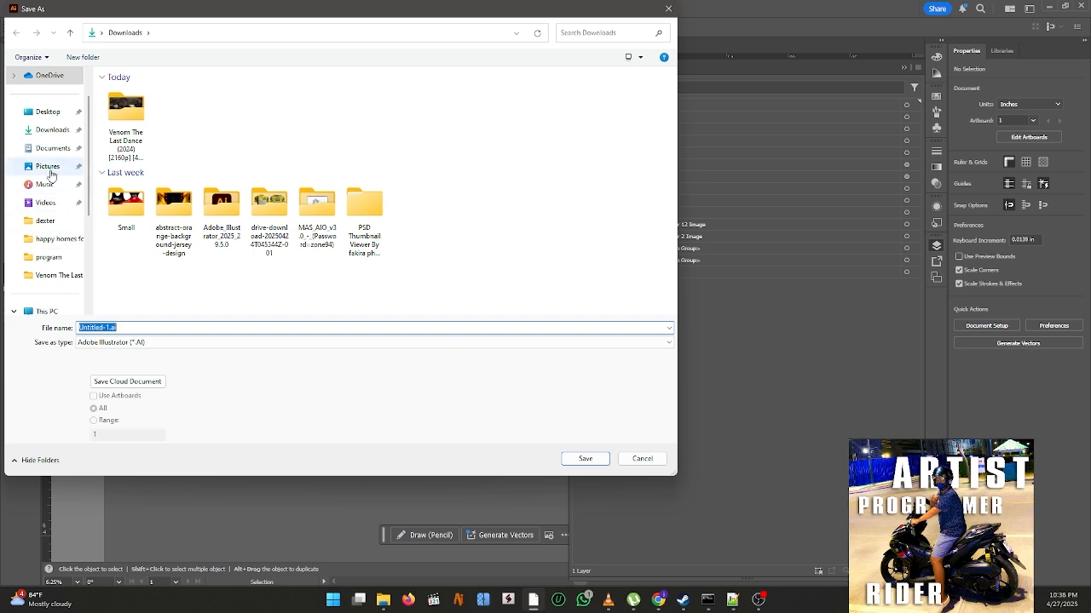
{"action": "left_click", "coordinate": [52, 174]}
{"action": "left_click", "coordinate": [83, 57]}
{"action": "type", "text": "demo"}
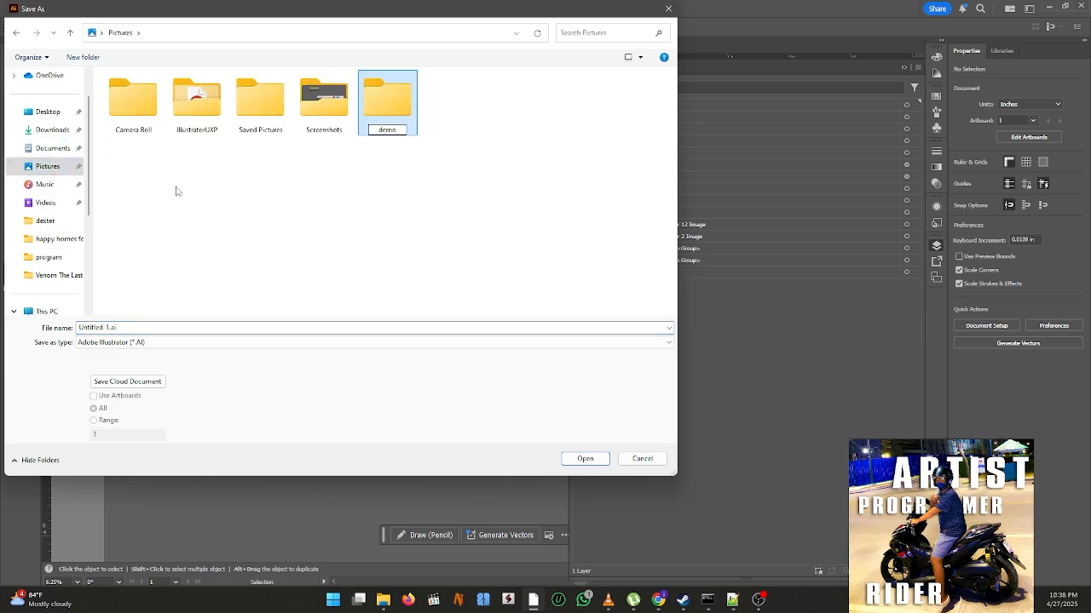
{"action": "left_click", "coordinate": [586, 458]}
{"action": "left_click", "coordinate": [599, 456]}
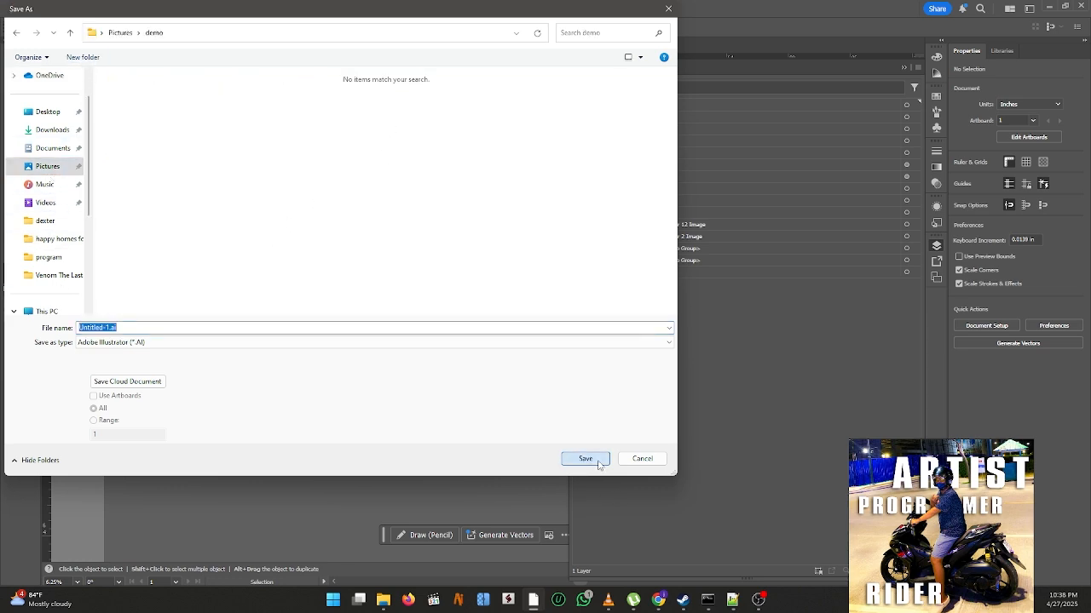
{"action": "left_click", "coordinate": [594, 467]}
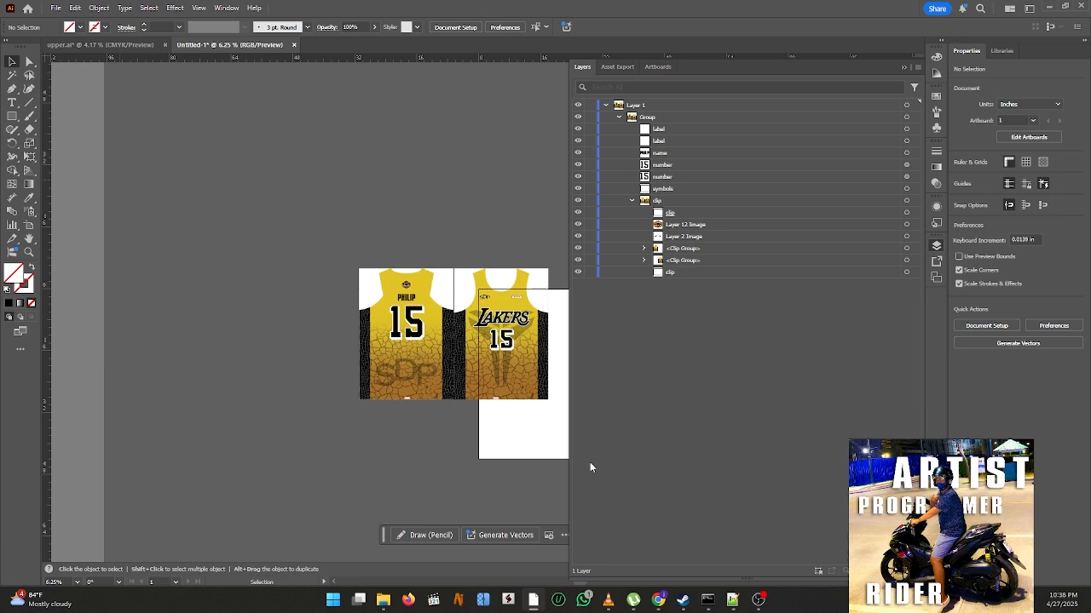
{"action": "left_click", "coordinate": [757, 599]}
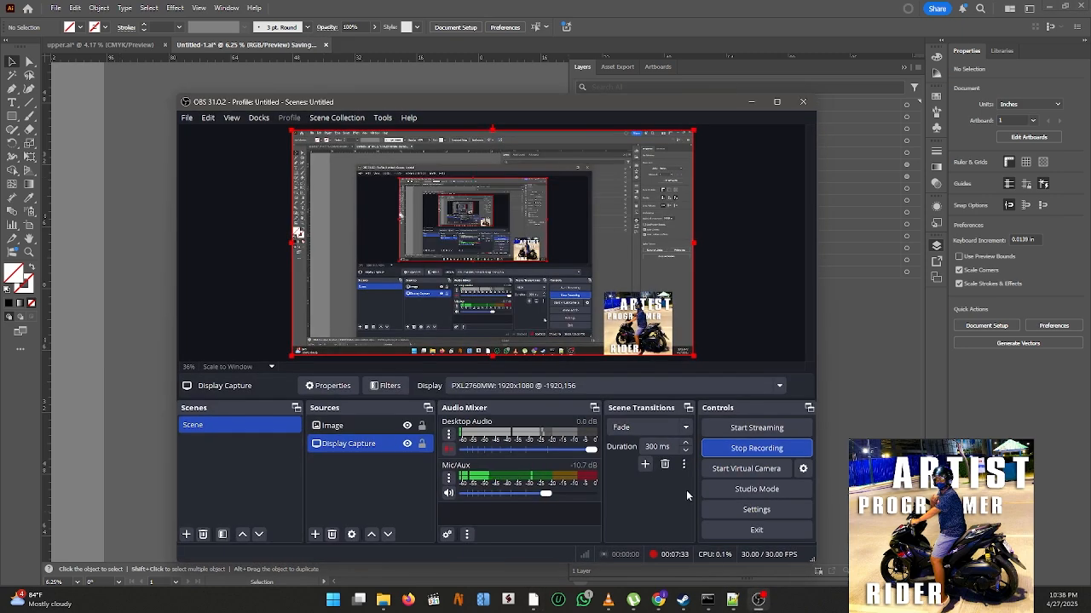
{"action": "left_click", "coordinate": [750, 101]}
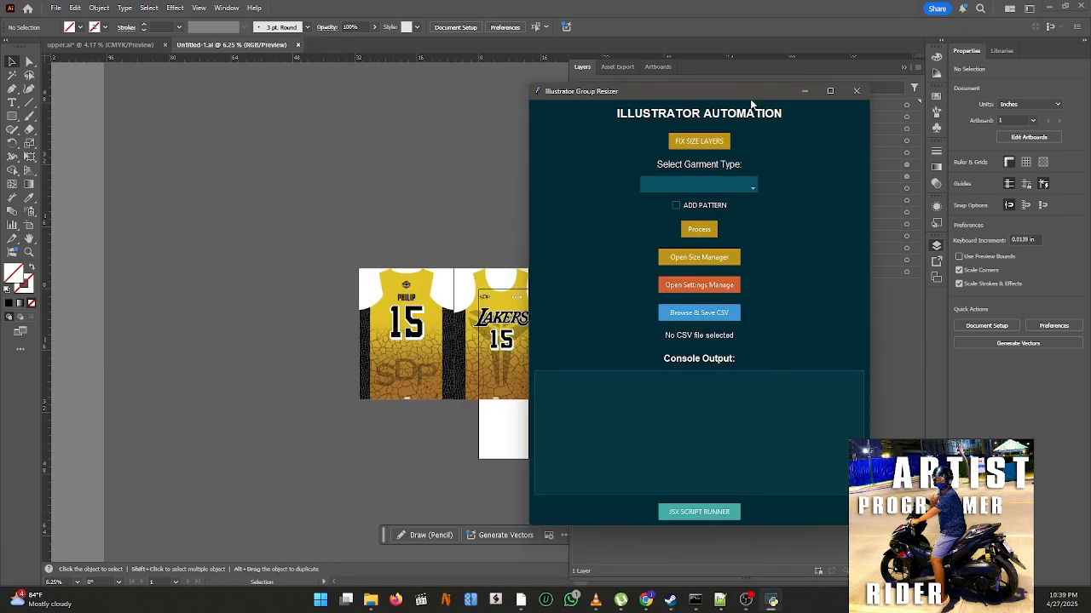
- In the Illustrator Group Resizer, clear the view of the artwork and choose JECUPPERJERSEY.json as the garment type
{"action": "left_click_drag", "start_coordinate": [732, 95], "coordinate": [530, 97]}
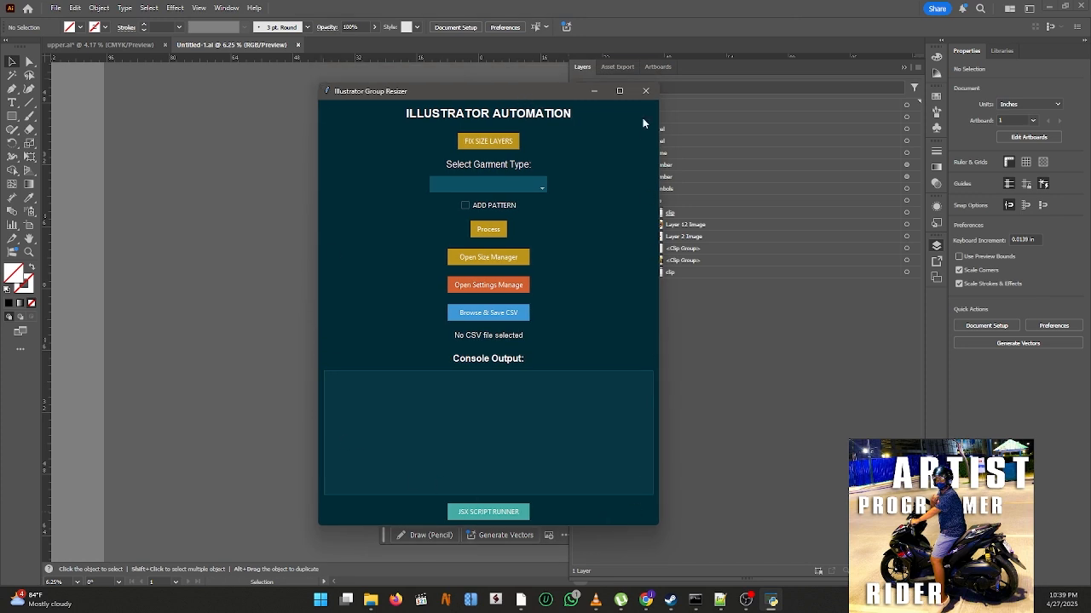
{"action": "left_click", "coordinate": [538, 187]}
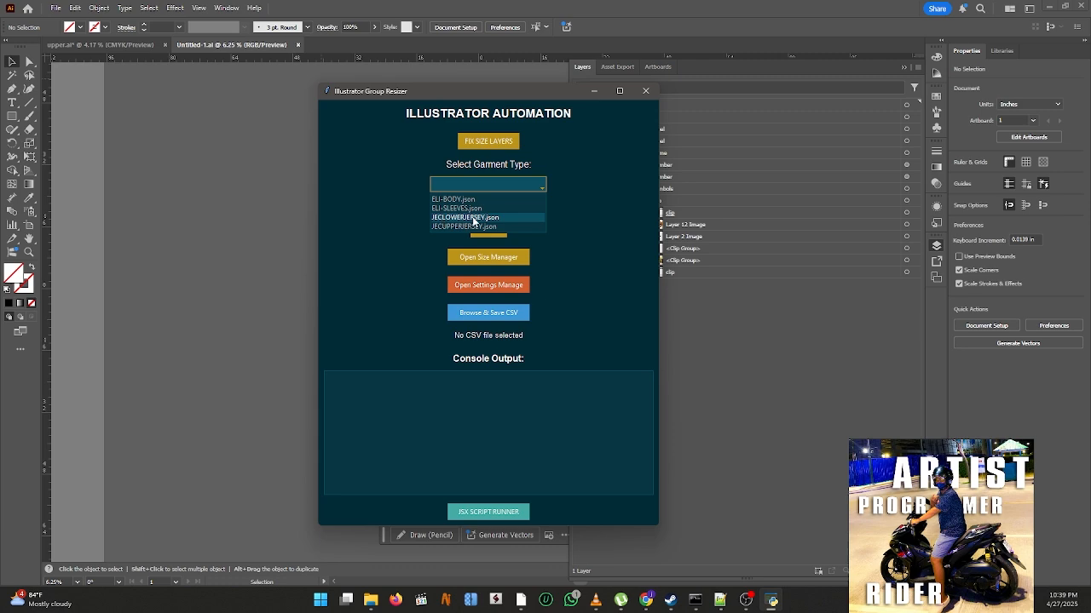
{"action": "left_click", "coordinate": [366, 206]}
{"action": "left_click_drag", "start_coordinate": [509, 94], "coordinate": [811, 80]}
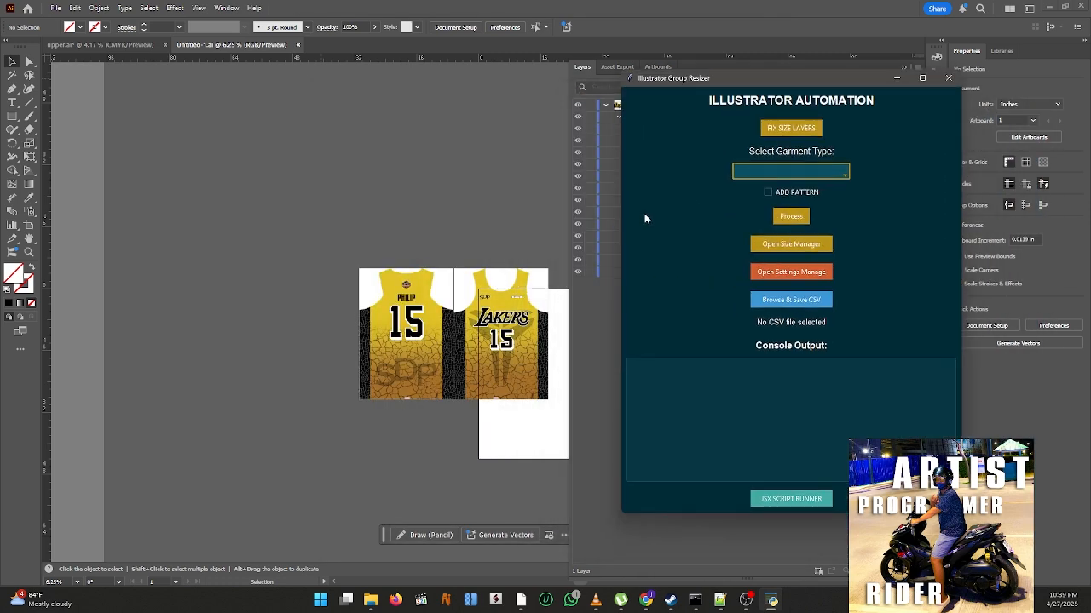
{"action": "left_click", "coordinate": [846, 173]}
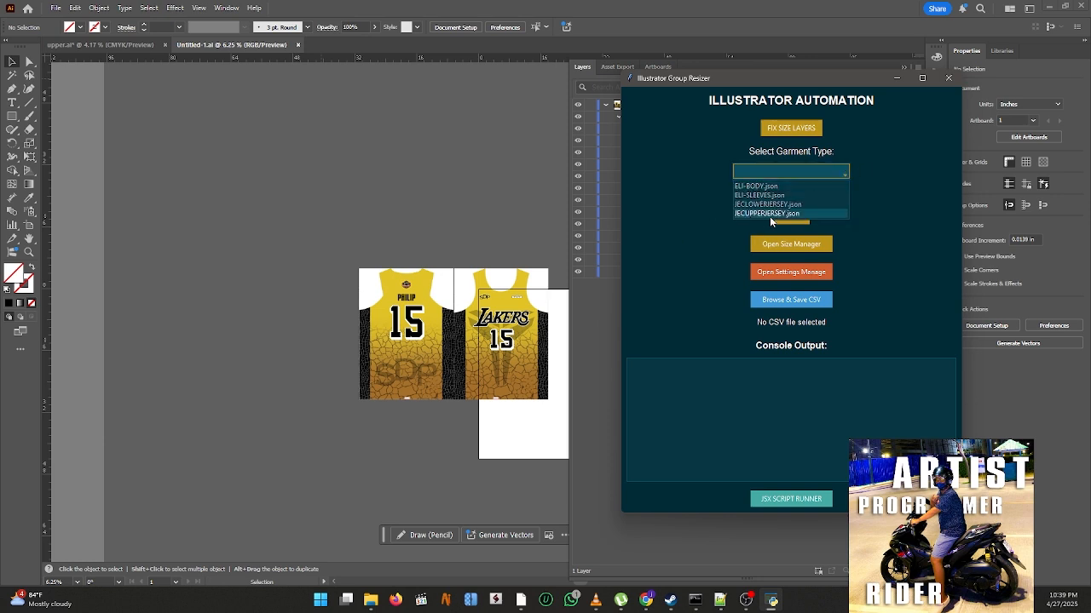
{"action": "left_click", "coordinate": [771, 214]}
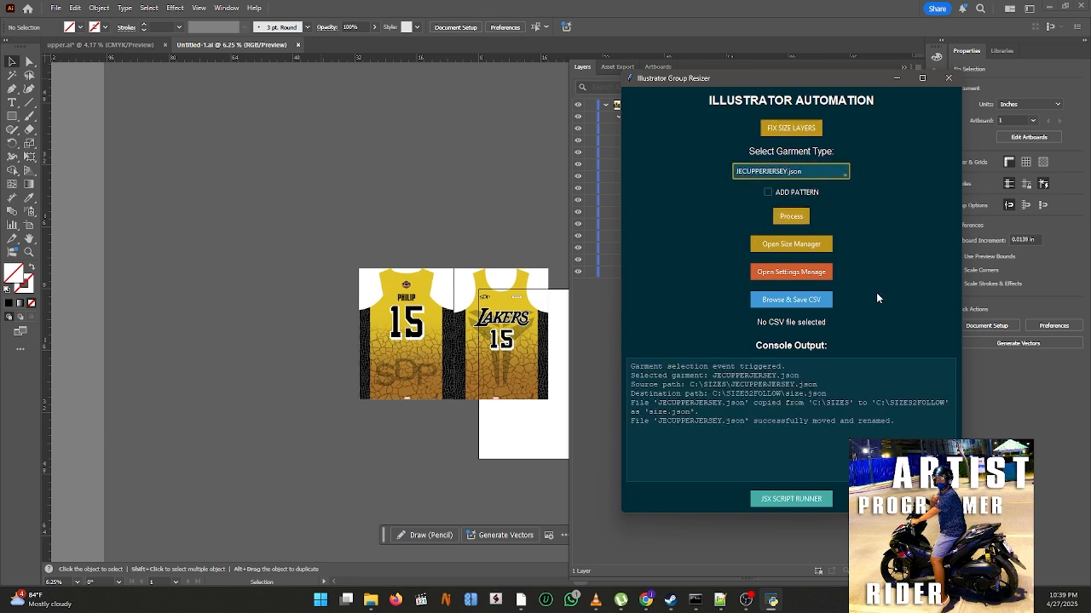
- Browse for the roster CSV, locate magenta.csv in the client's folder under D:\CLIENTS, and open it for editing in Notepad++
{"action": "left_click", "coordinate": [820, 302]}
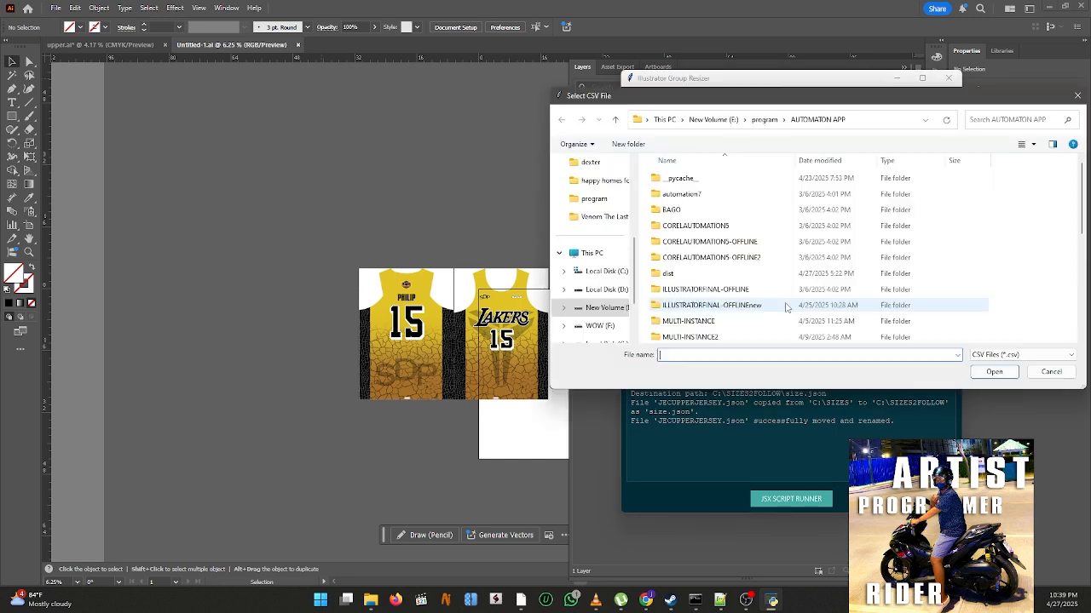
{"action": "scroll", "coordinate": [726, 307], "scroll_direction": "down", "scroll_amount": 5}
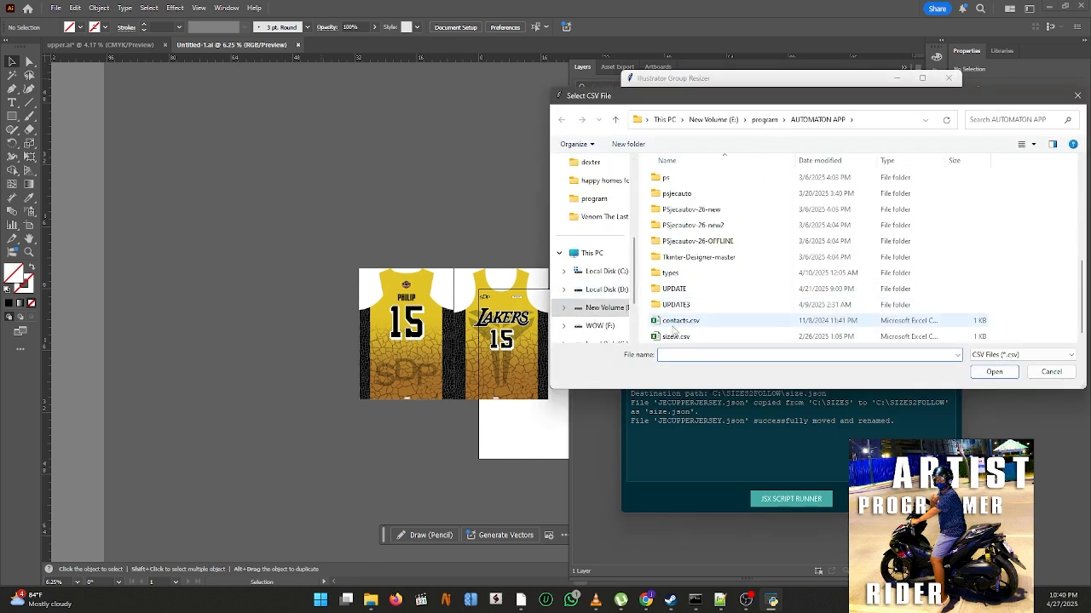
{"action": "left_click", "coordinate": [590, 290]}
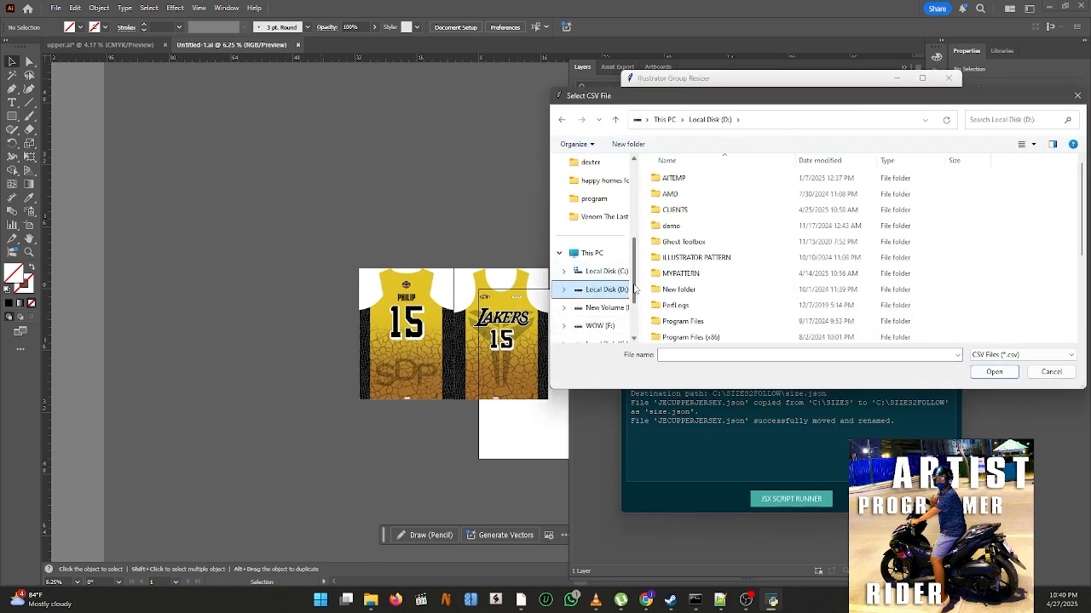
{"action": "double_click", "coordinate": [673, 209]}
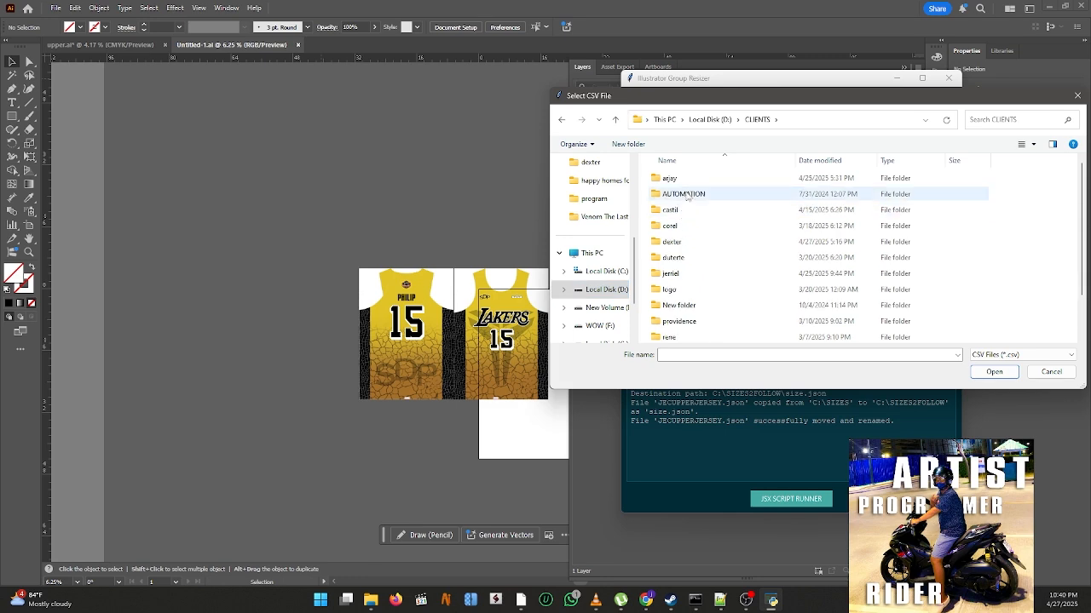
{"action": "double_click", "coordinate": [674, 194]}
{"action": "scroll", "coordinate": [888, 329], "scroll_direction": "down", "scroll_amount": 1}
{"action": "left_click", "coordinate": [856, 324]}
{"action": "right_click", "coordinate": [855, 322]}
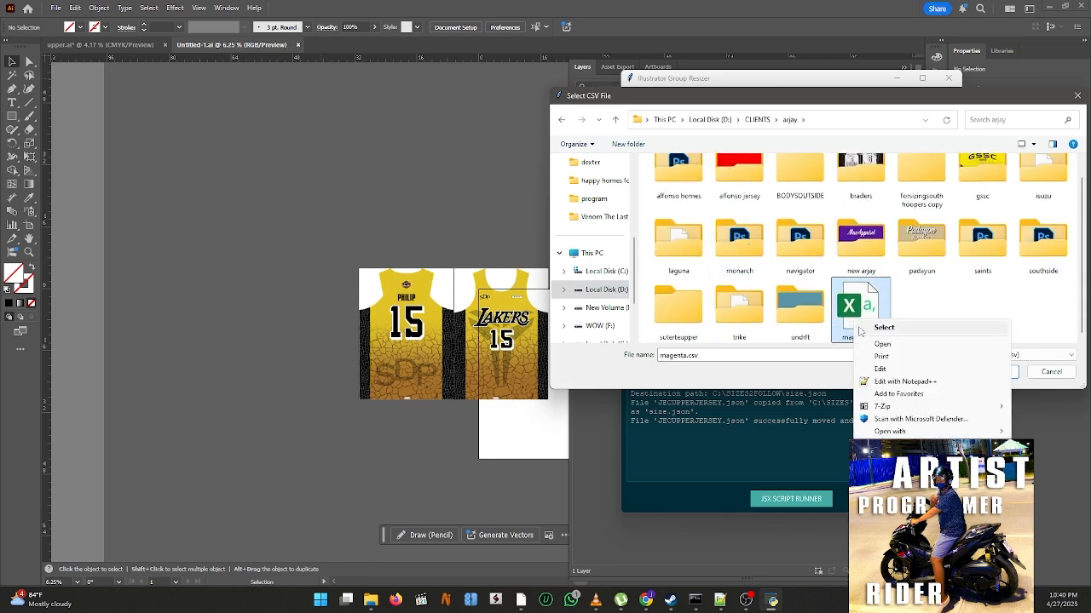
{"action": "left_click", "coordinate": [868, 383]}
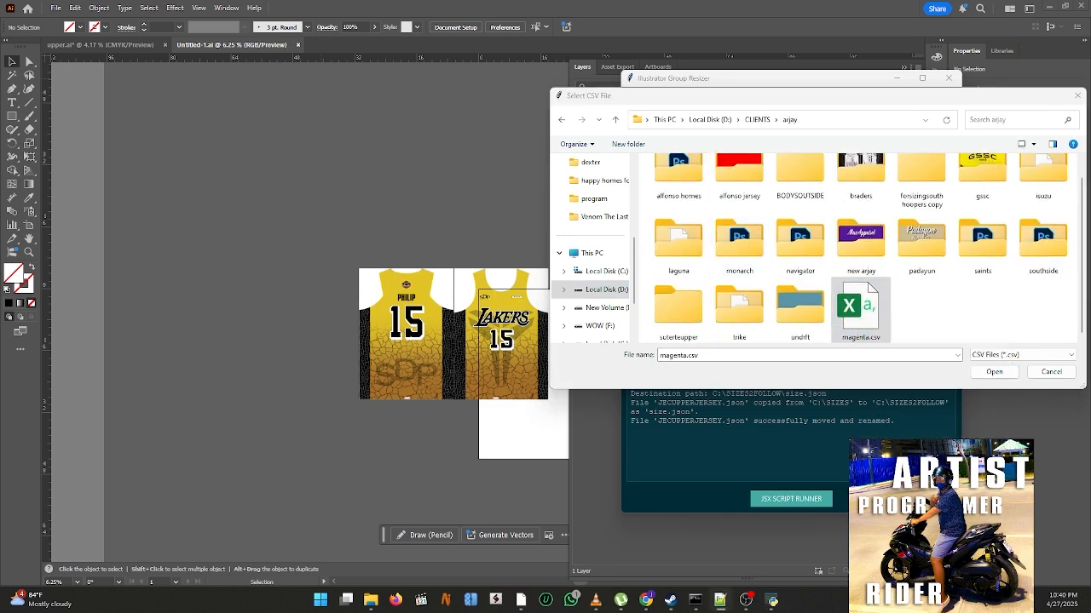
{"action": "left_click_drag", "start_coordinate": [1089, 88], "coordinate": [509, 112]}
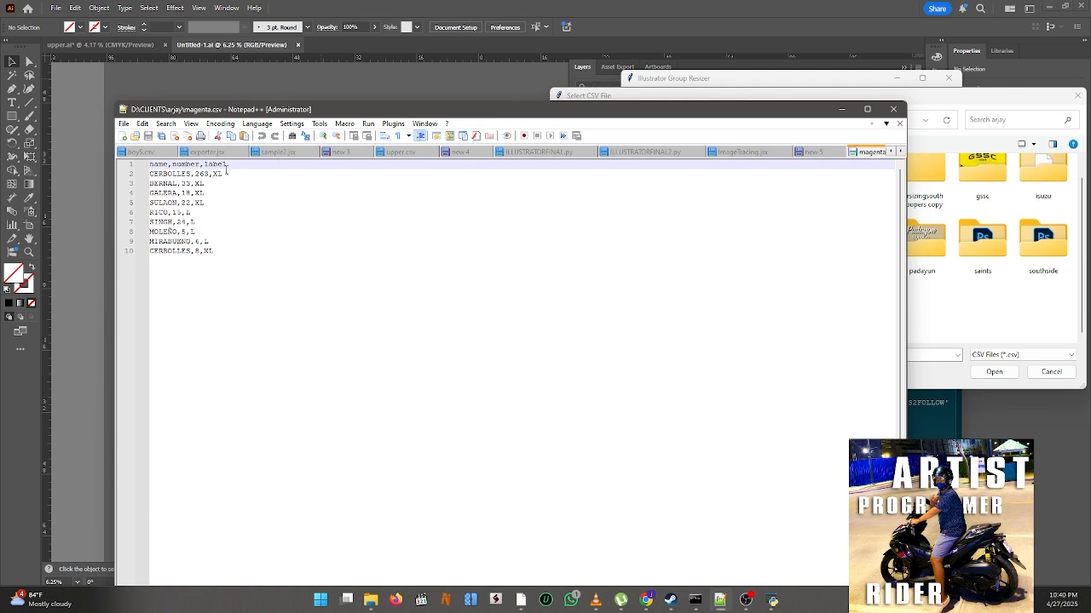
- Set the jersey number in the first player row of magenta.csv to 26 and save the file
{"action": "left_click_drag", "start_coordinate": [226, 170], "coordinate": [146, 167]}
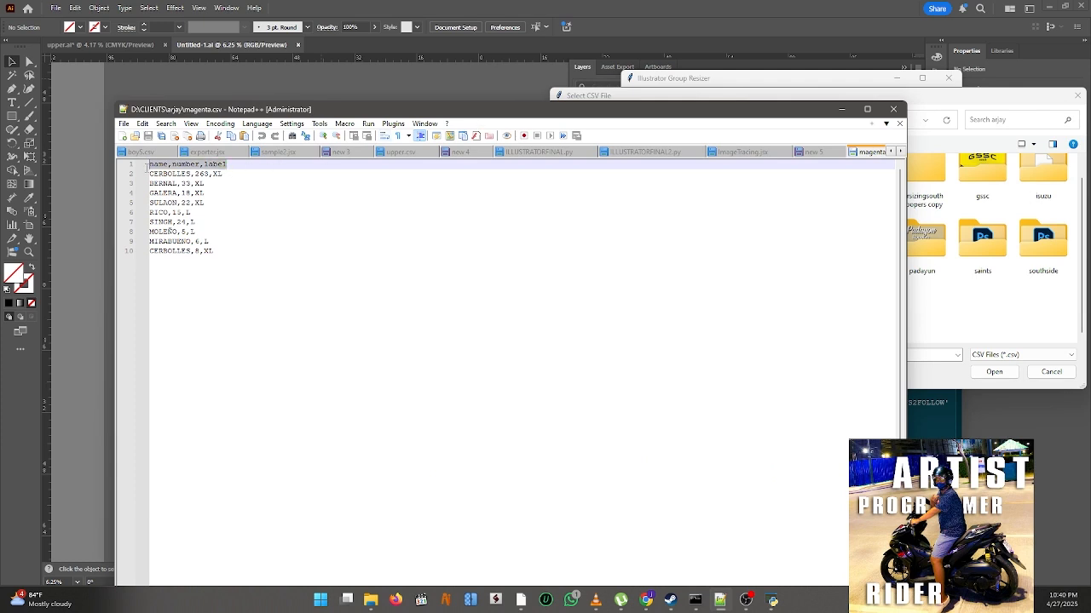
{"action": "left_click", "coordinate": [219, 175]}
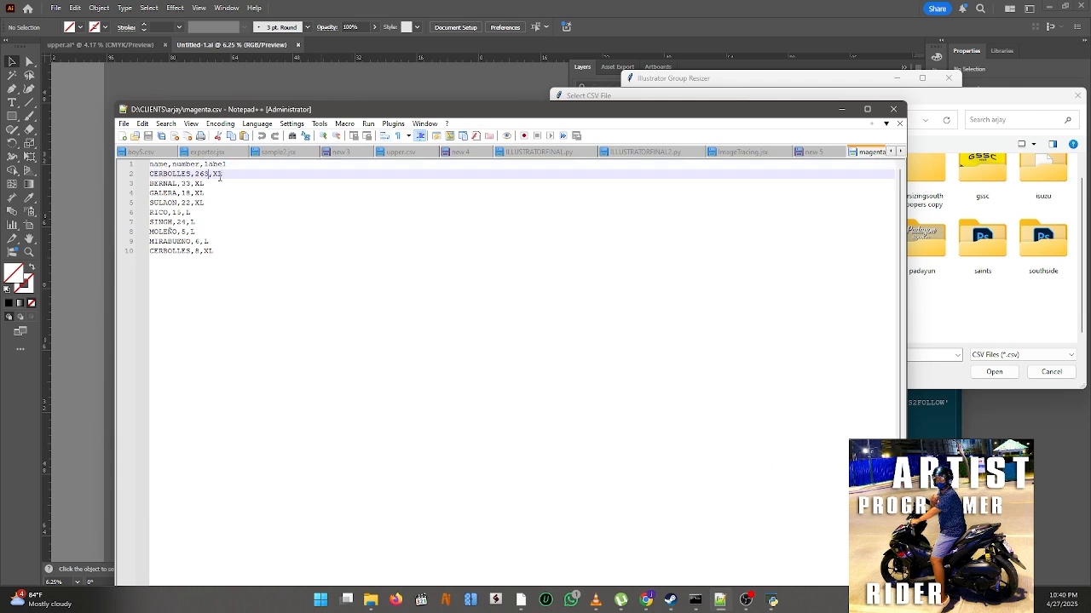
{"action": "key", "text": "BackSpace"}
{"action": "key", "text": "ctrl+s"}
- Compare the CSV's name, number and label column headers with the matching layer names in the Illustrator document
{"action": "left_click", "coordinate": [302, 84]}
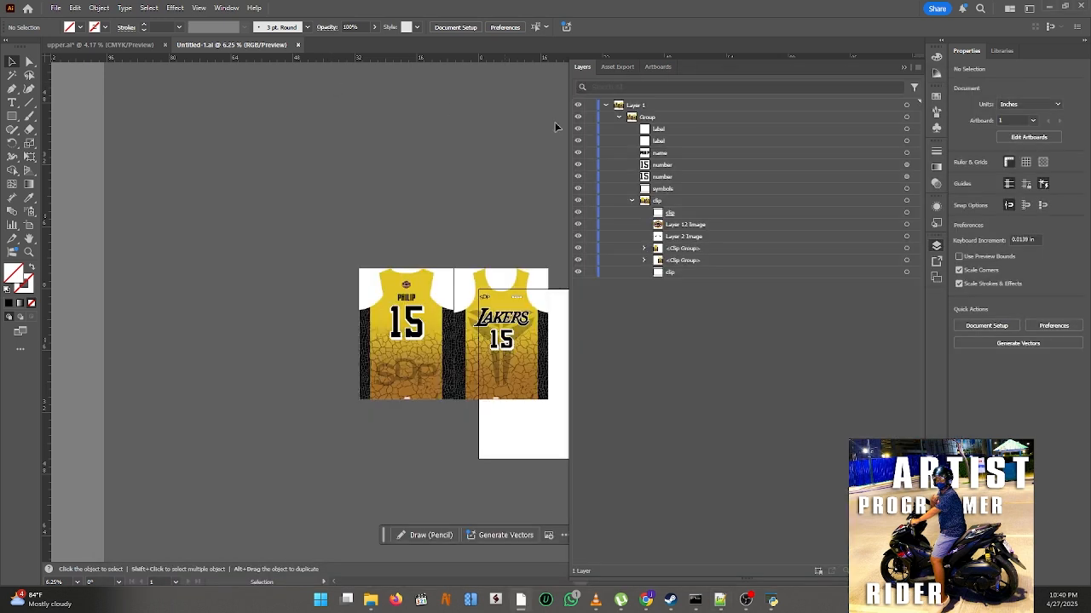
{"action": "left_click", "coordinate": [672, 142]}
{"action": "left_click", "coordinate": [671, 154]}
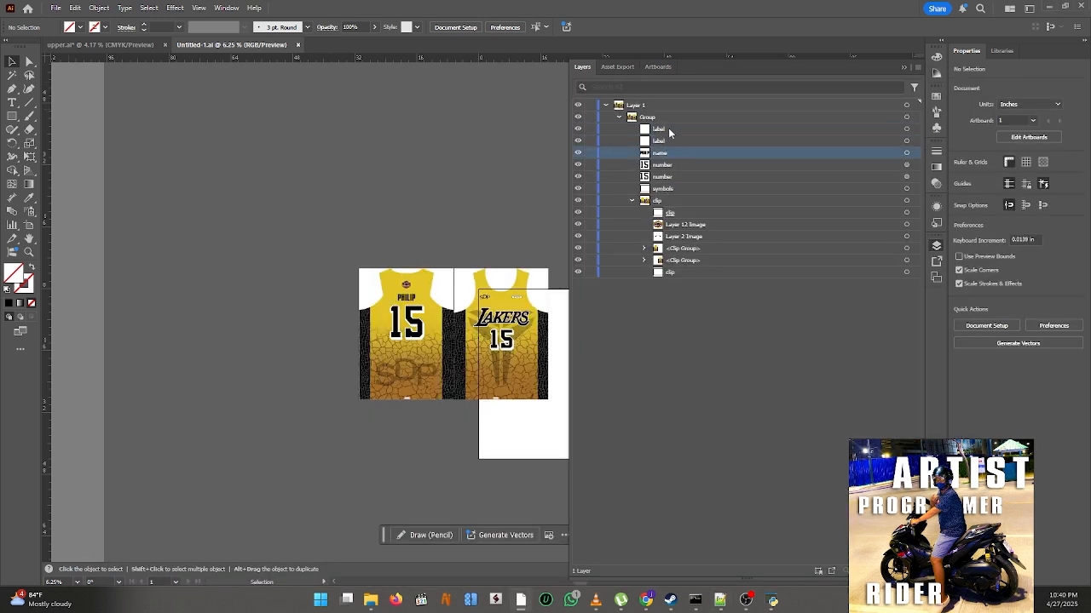
{"action": "left_click", "coordinate": [720, 599]}
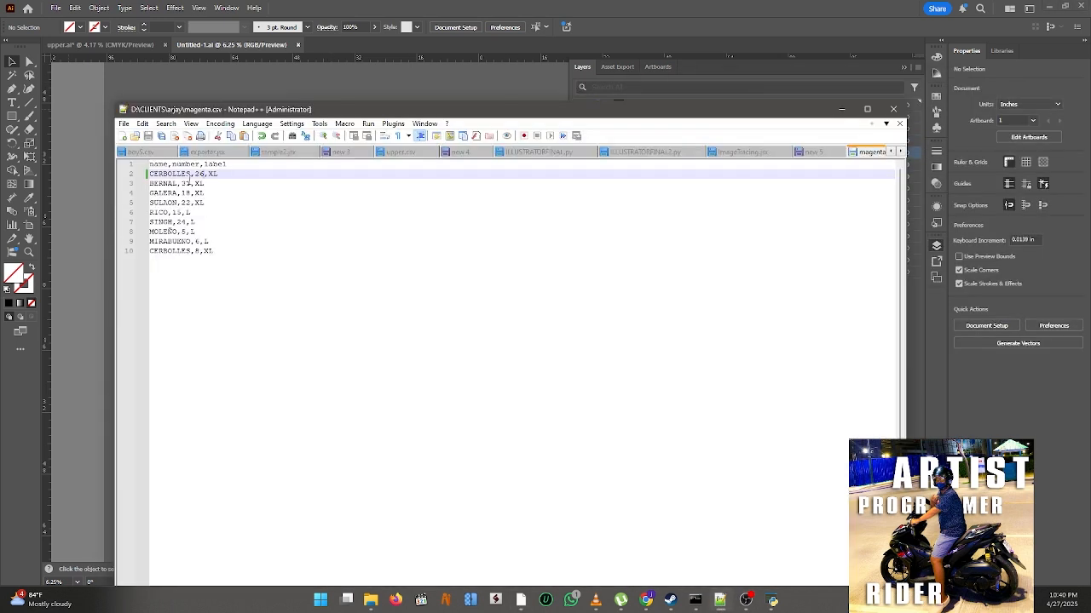
{"action": "left_click", "coordinate": [375, 65]}
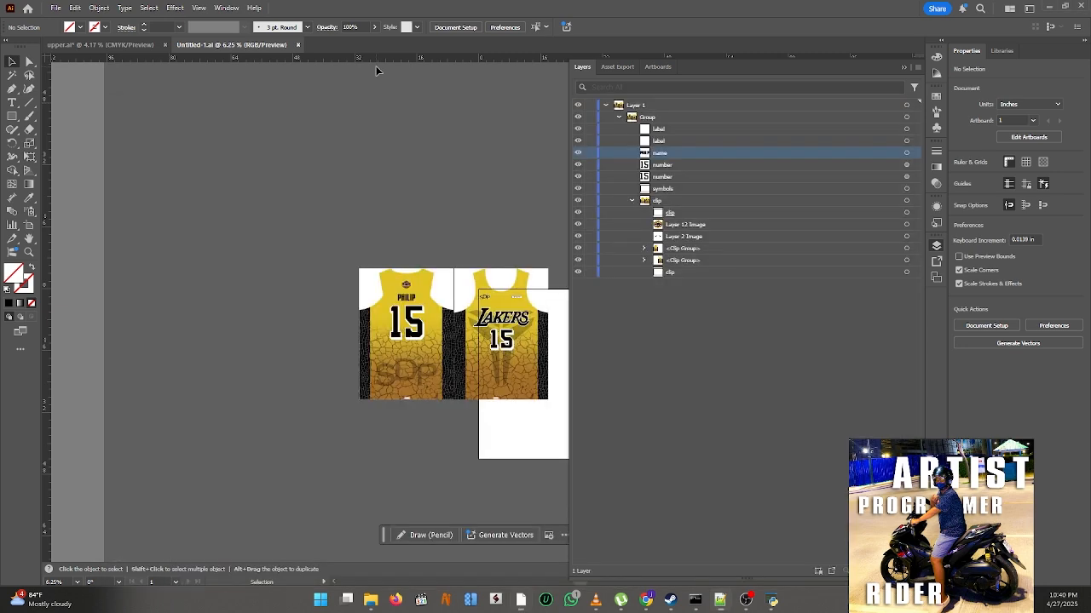
{"action": "left_click", "coordinate": [747, 604]}
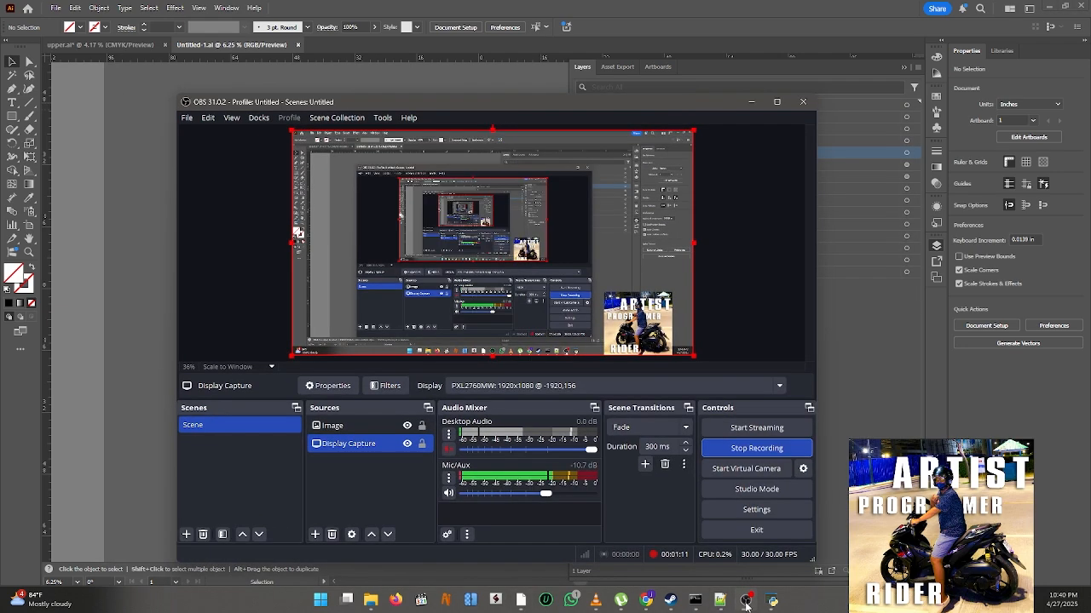
{"action": "left_click", "coordinate": [748, 604]}
- Switch back to the Illustrator Group Resizer and load magenta.csv as the roster data
{"action": "left_click", "coordinate": [772, 602]}
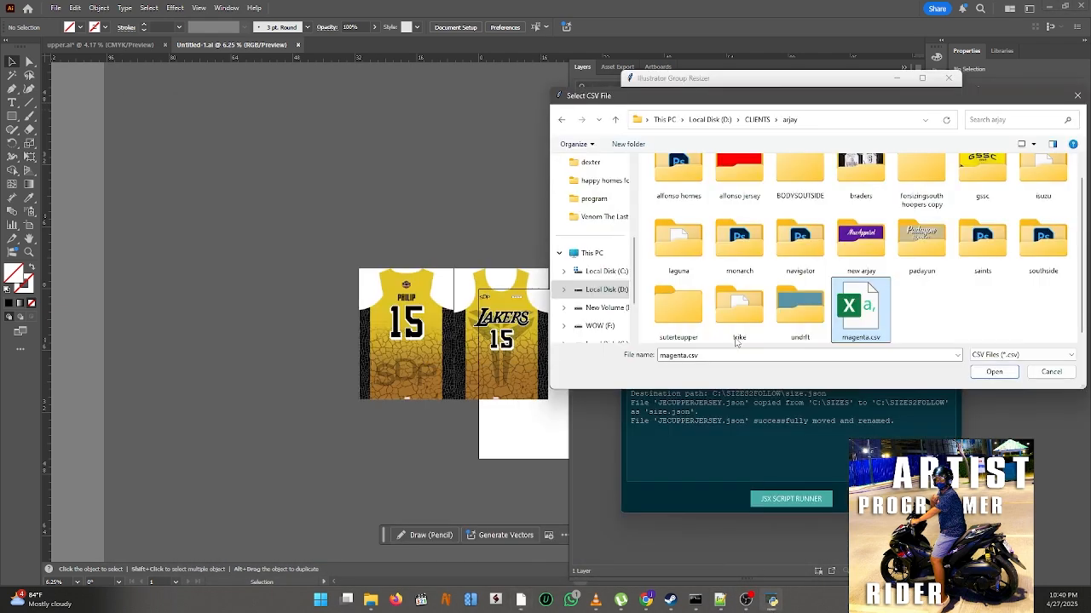
{"action": "left_click", "coordinate": [993, 371]}
{"action": "left_click", "coordinate": [593, 338]}
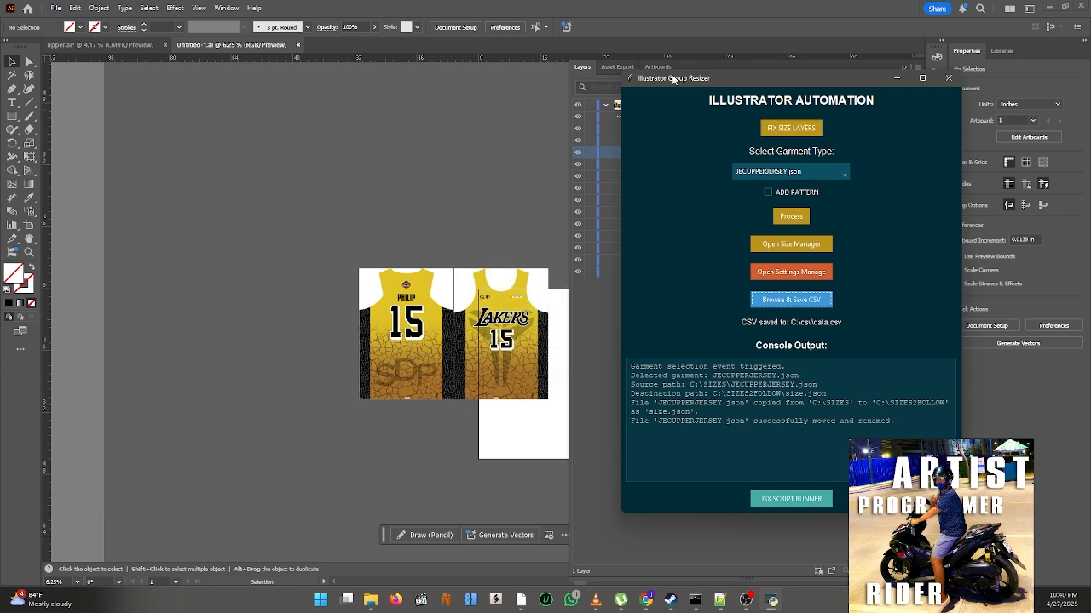
- Process the jersey layer to generate a resized, personalised jersey group for each roster row, and uncover the artwork
{"action": "left_click", "coordinate": [793, 218]}
{"action": "left_click", "coordinate": [786, 220]}
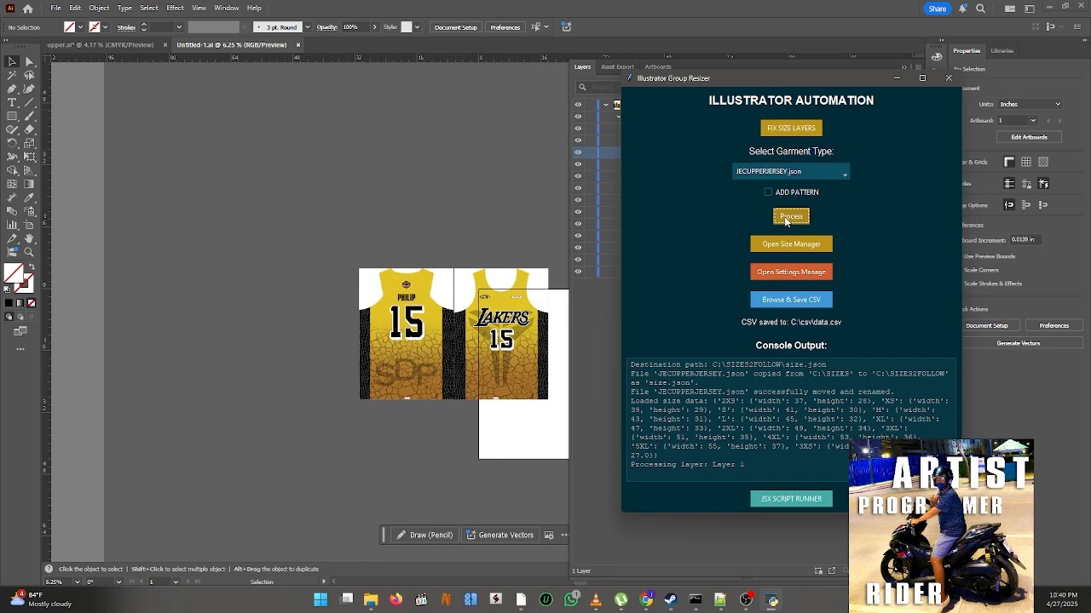
{"action": "left_click_drag", "start_coordinate": [775, 80], "coordinate": [857, 111]}
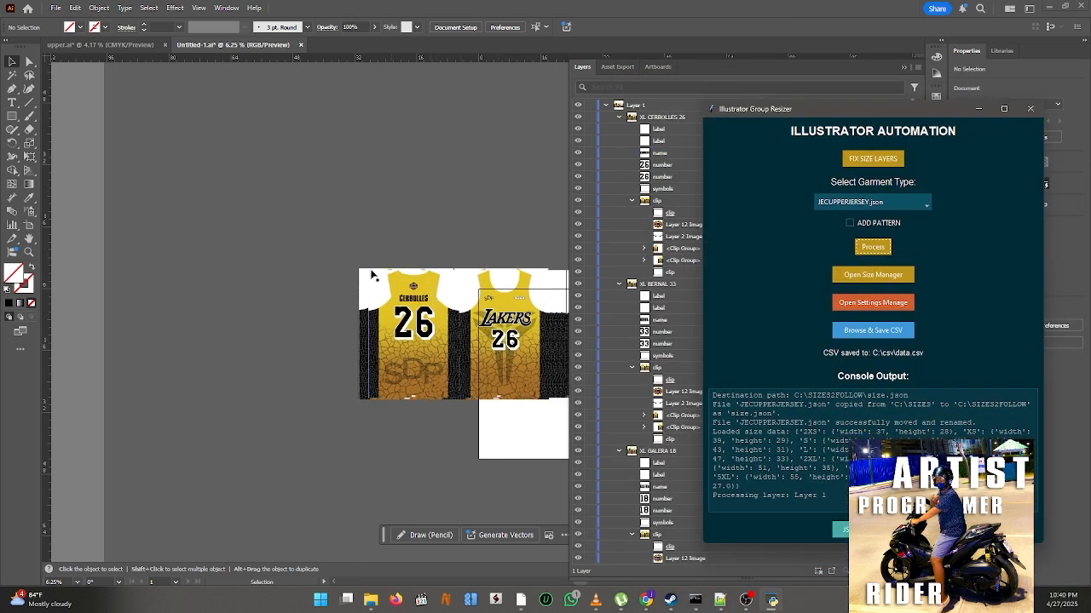
- Run the Arrange and Sort script on the generated jersey groups from the JSX Script Runner
{"action": "left_click", "coordinate": [772, 601]}
{"action": "left_click", "coordinate": [872, 530]}
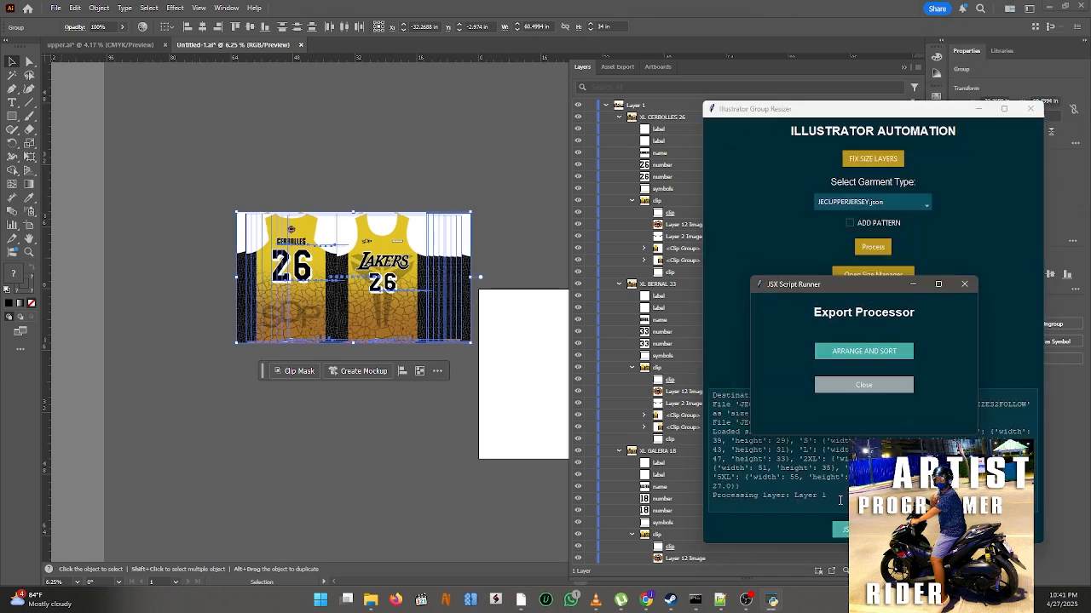
{"action": "left_click", "coordinate": [864, 355]}
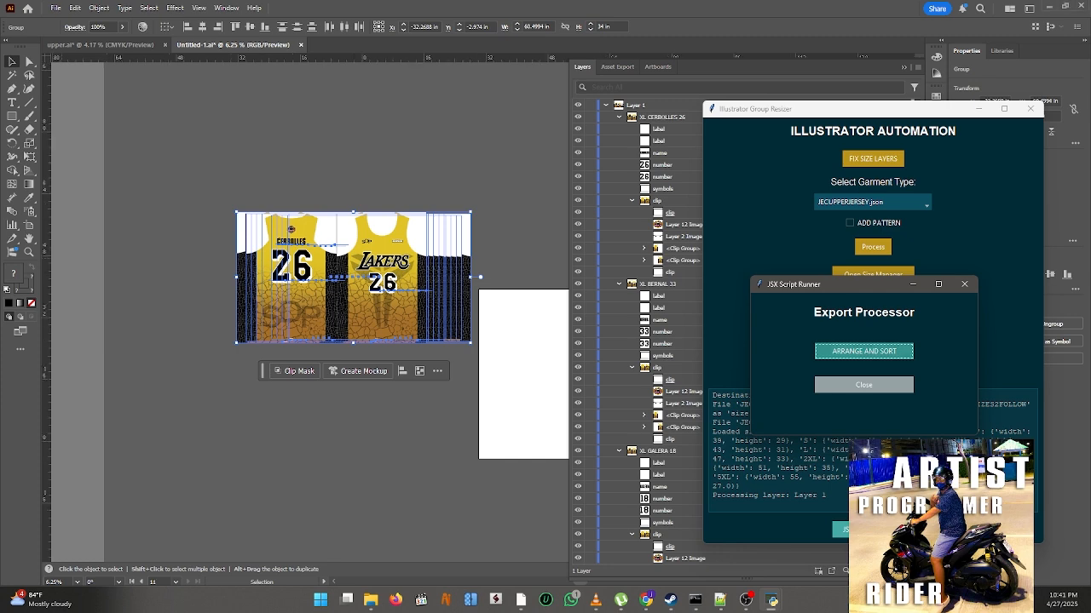
- Narrow the Layers panel to expose more canvas and compare the first two jersey groups' layer names with the arranged artwork
{"action": "left_click_drag", "start_coordinate": [939, 312], "coordinate": [668, 263]}
{"action": "left_click", "coordinate": [720, 332]}
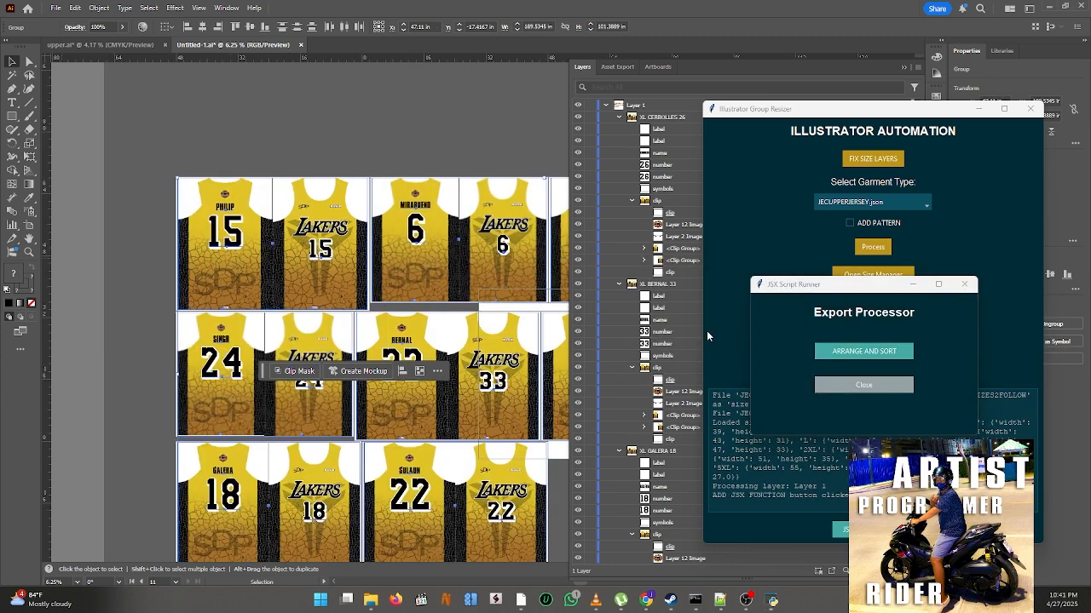
{"action": "scroll", "coordinate": [346, 264], "scroll_direction": "down", "scroll_amount": 3}
{"action": "scroll", "coordinate": [289, 228], "scroll_direction": "down", "scroll_amount": 2}
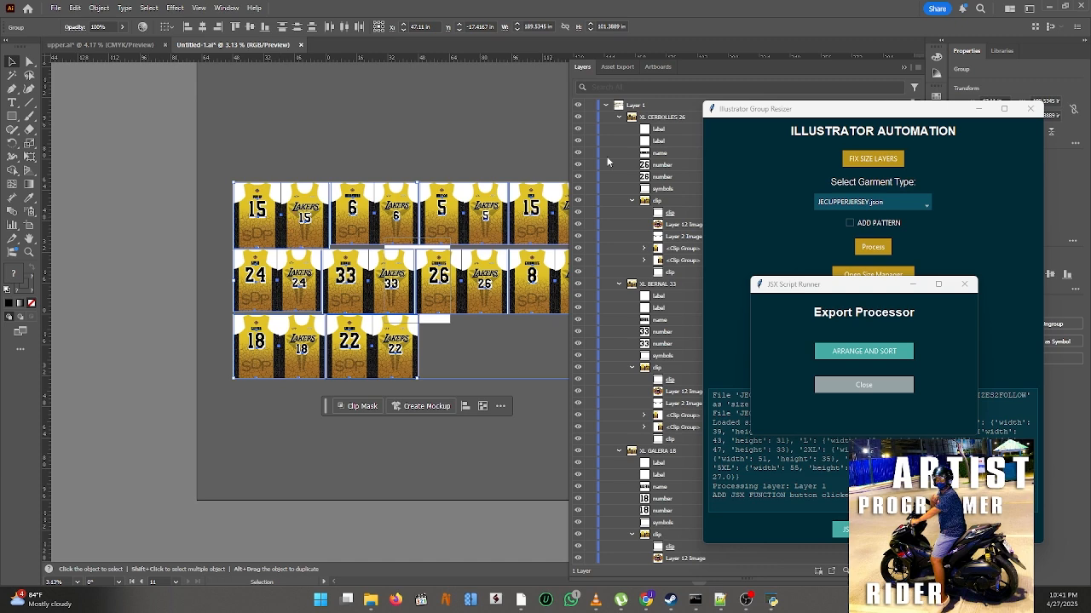
{"action": "left_click_drag", "start_coordinate": [568, 214], "coordinate": [653, 213]}
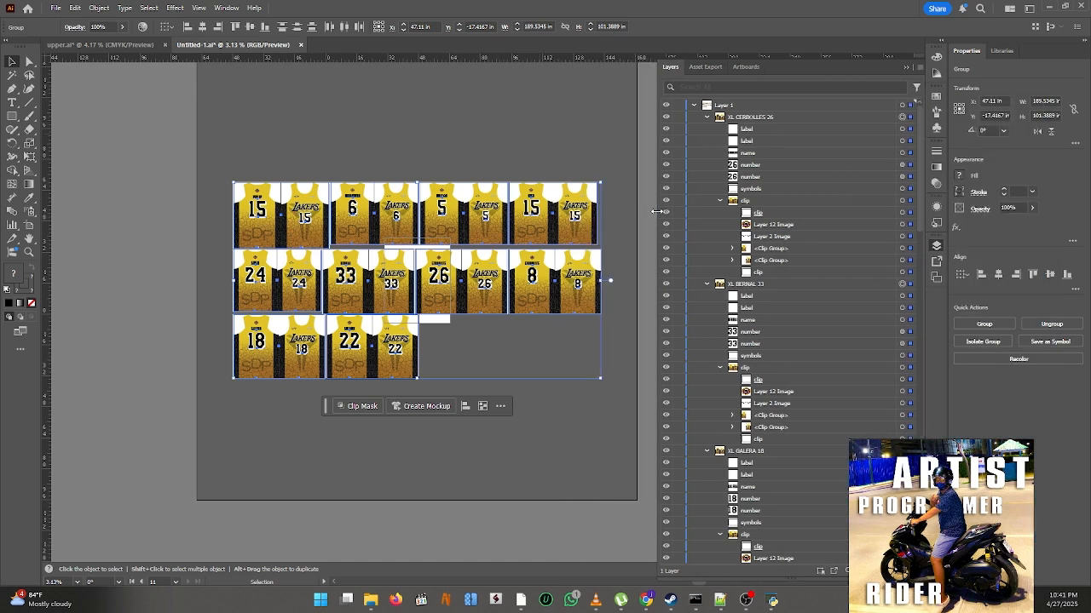
{"action": "left_click", "coordinate": [755, 115]}
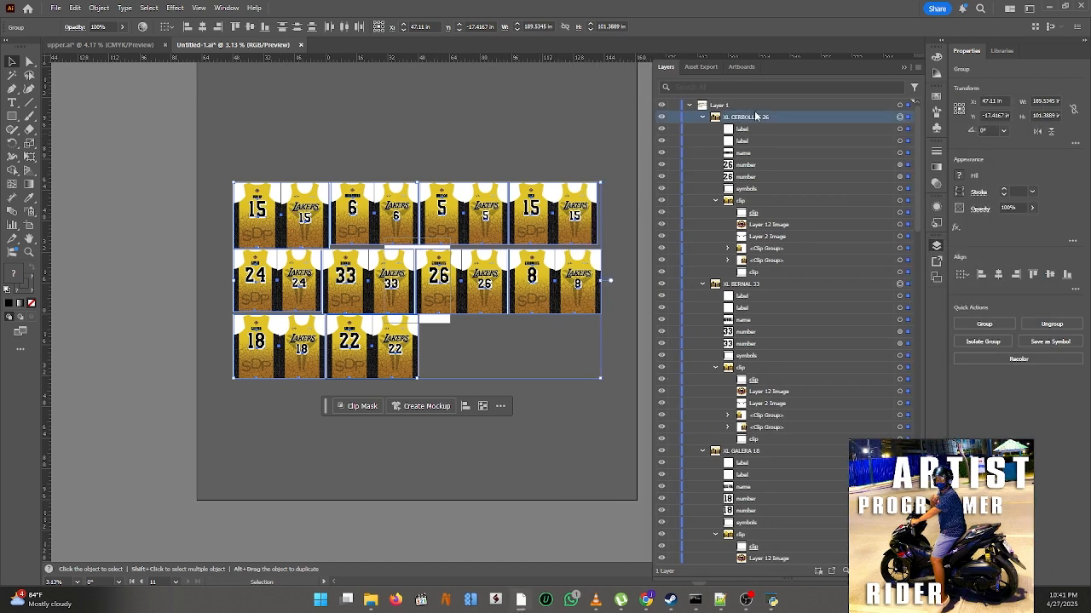
{"action": "left_click", "coordinate": [747, 285]}
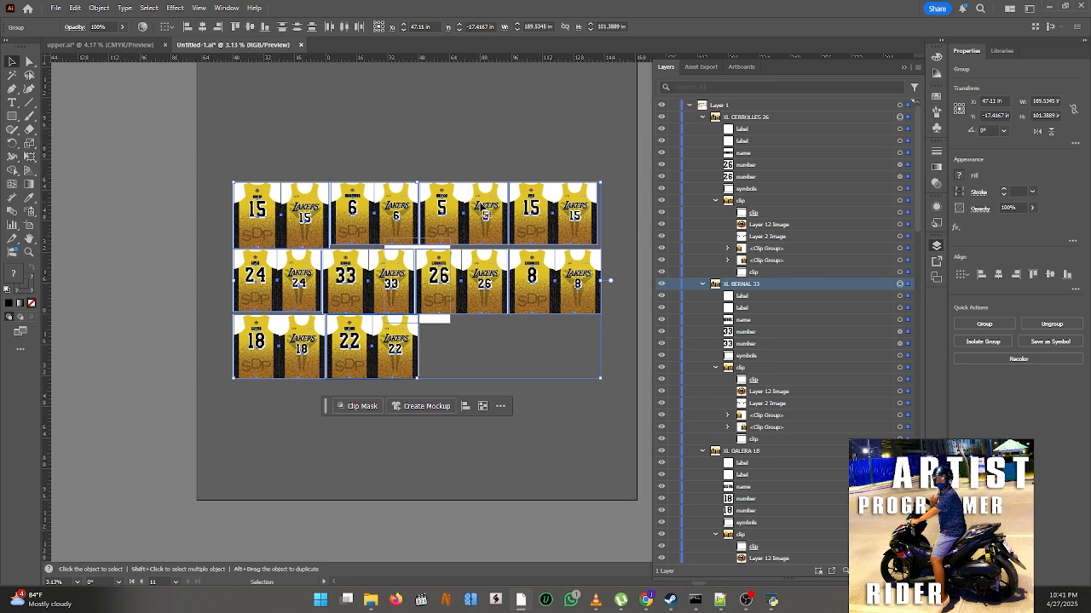
- Inspect the arranged jerseys up close and check the name text inside the number 6 jersey group in isolation mode
{"action": "scroll", "coordinate": [269, 211], "scroll_direction": "up", "scroll_amount": 2}
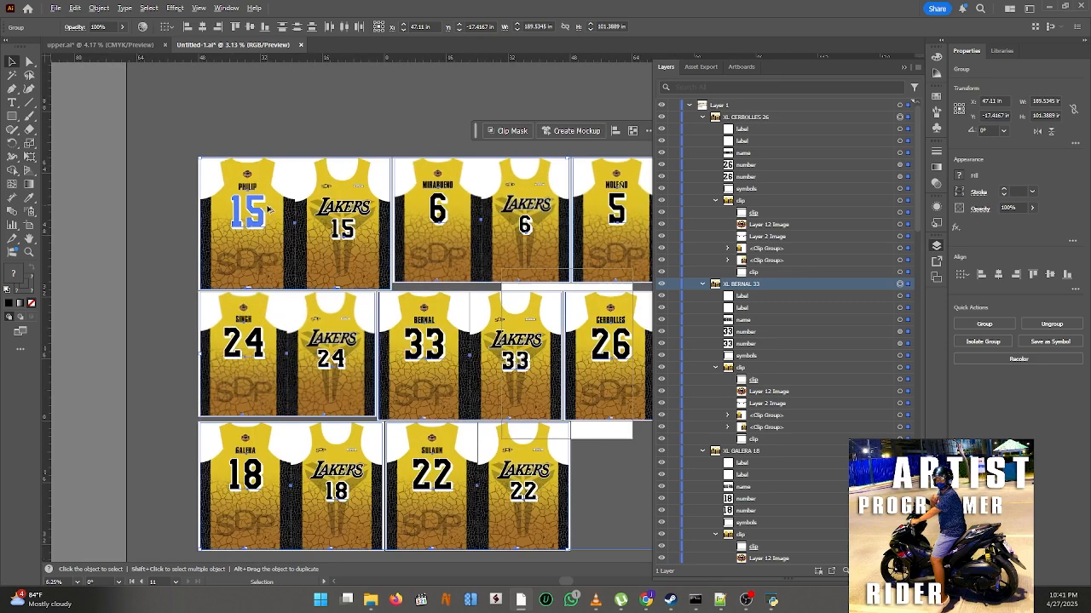
{"action": "scroll", "coordinate": [269, 211], "scroll_direction": "up", "scroll_amount": 3}
{"action": "scroll", "coordinate": [269, 210], "scroll_direction": "down", "scroll_amount": 3}
{"action": "scroll", "coordinate": [504, 182], "scroll_direction": "up", "scroll_amount": 2}
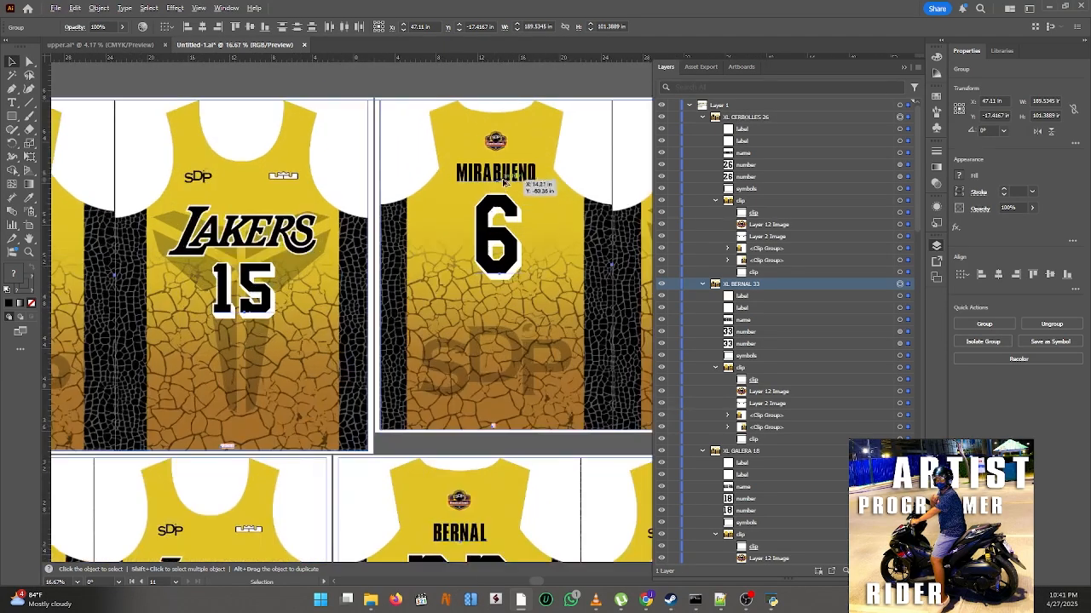
{"action": "scroll", "coordinate": [504, 182], "scroll_direction": "up", "scroll_amount": 1}
{"action": "scroll", "coordinate": [504, 182], "scroll_direction": "down", "scroll_amount": 3}
{"action": "scroll", "coordinate": [505, 181], "scroll_direction": "up", "scroll_amount": 3}
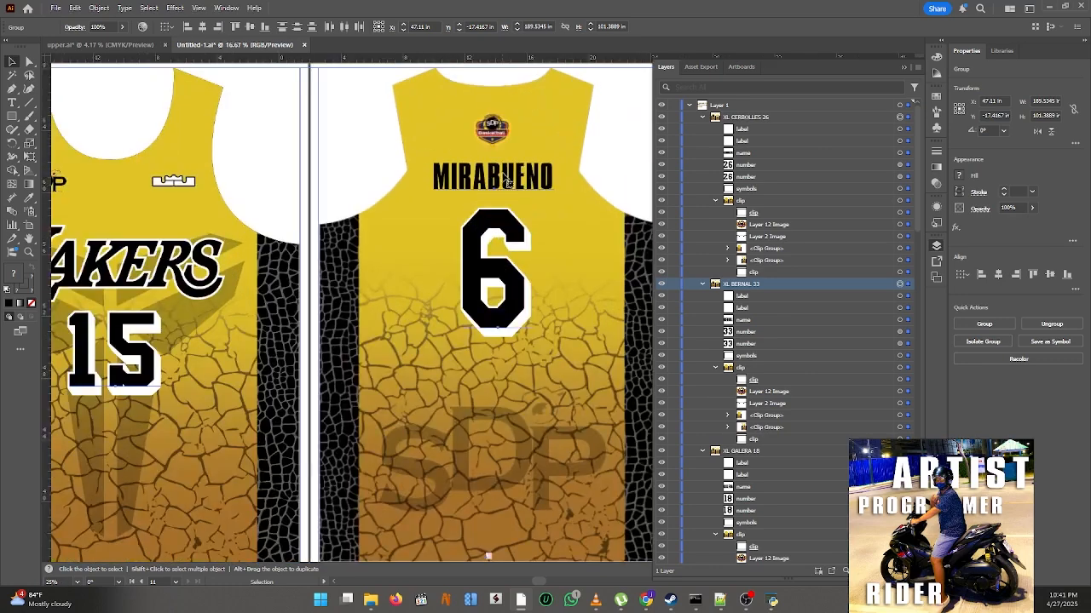
{"action": "double_click", "coordinate": [506, 181]}
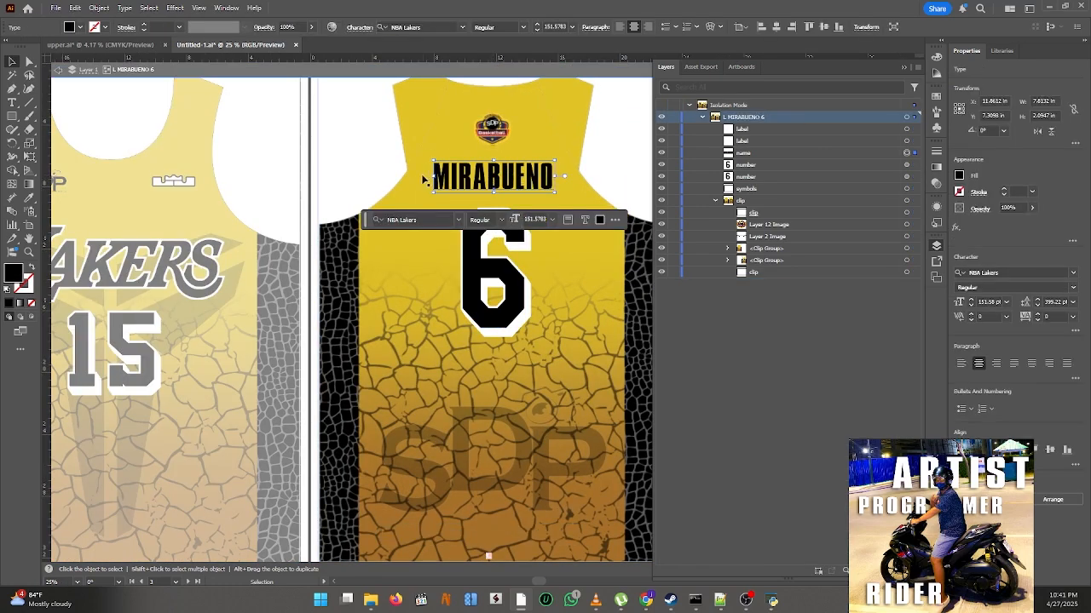
{"action": "key", "text": "Escape"}
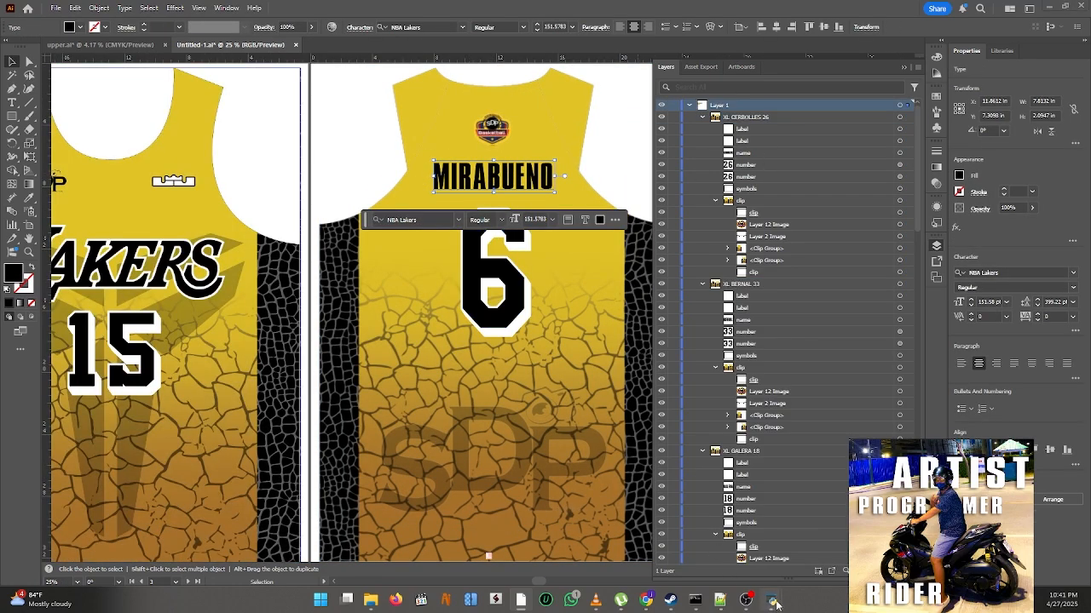
- Switch to the Illustrator Group Resizer, close the script runner, and save a width limit of 15 for the name layer in the Settings Manager
{"action": "mouse_move", "coordinate": [774, 603]}
{"action": "left_click", "coordinate": [715, 566]}
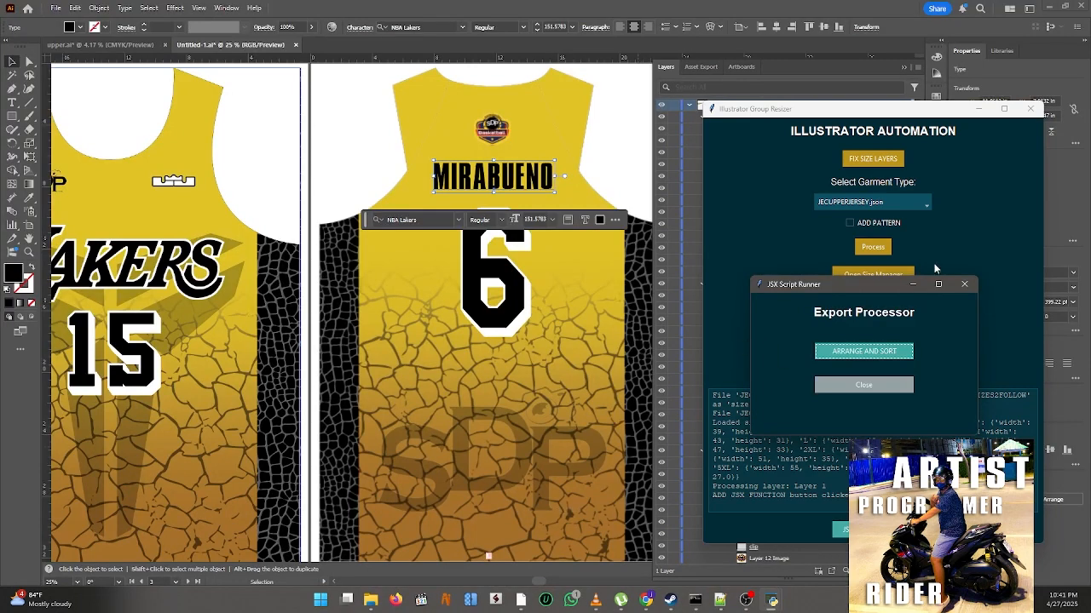
{"action": "left_click", "coordinate": [966, 286]}
{"action": "left_click", "coordinate": [864, 303]}
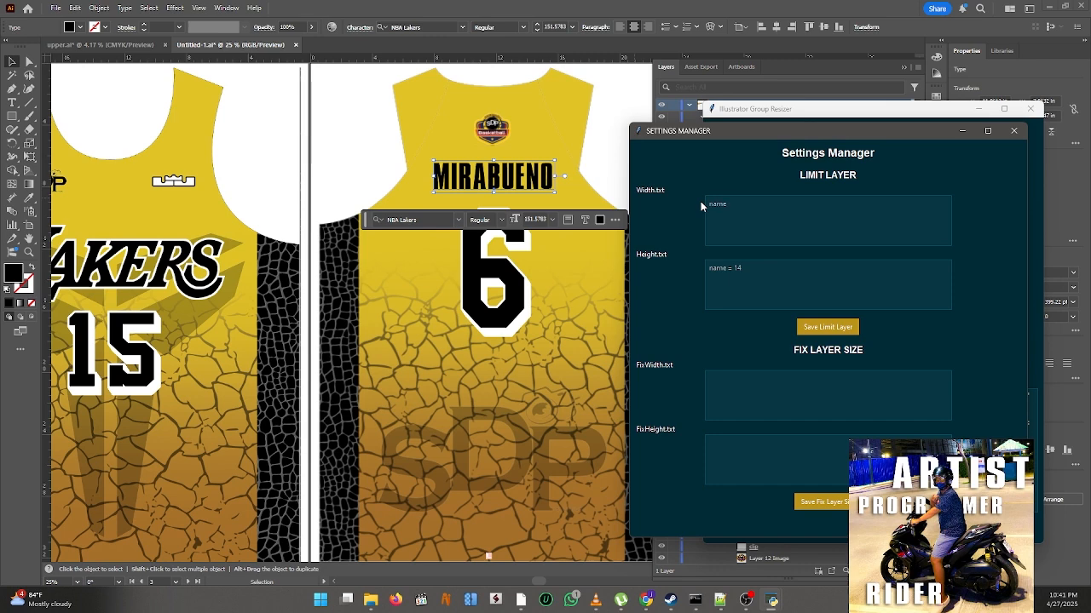
{"action": "type", "text": "= 15"}
{"action": "left_click", "coordinate": [819, 327]}
{"action": "left_click", "coordinate": [576, 339]}
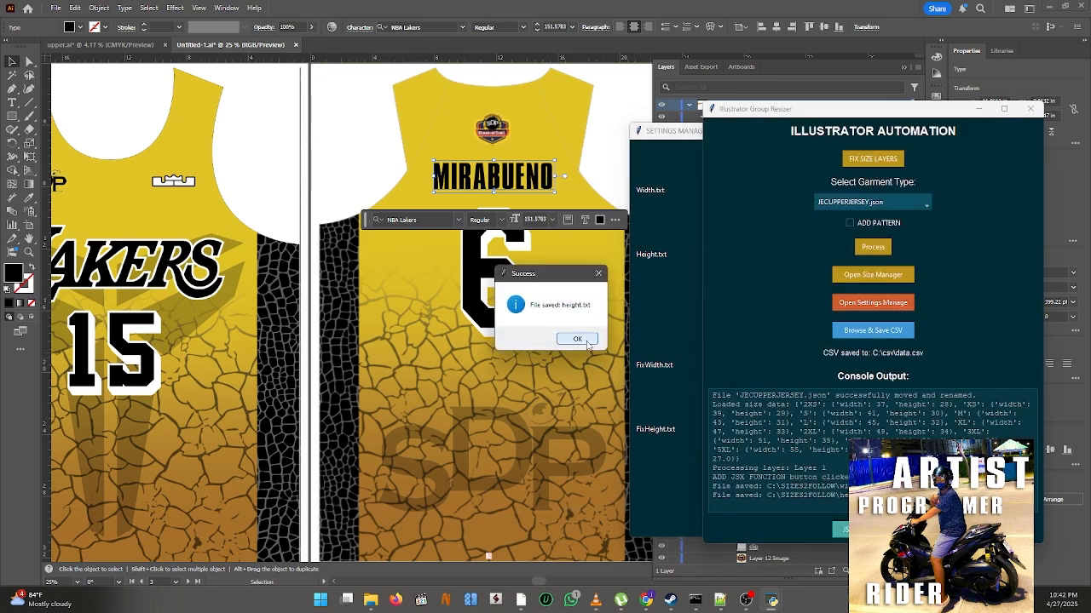
{"action": "left_click", "coordinate": [575, 339]}
{"action": "left_click", "coordinate": [1014, 131]}
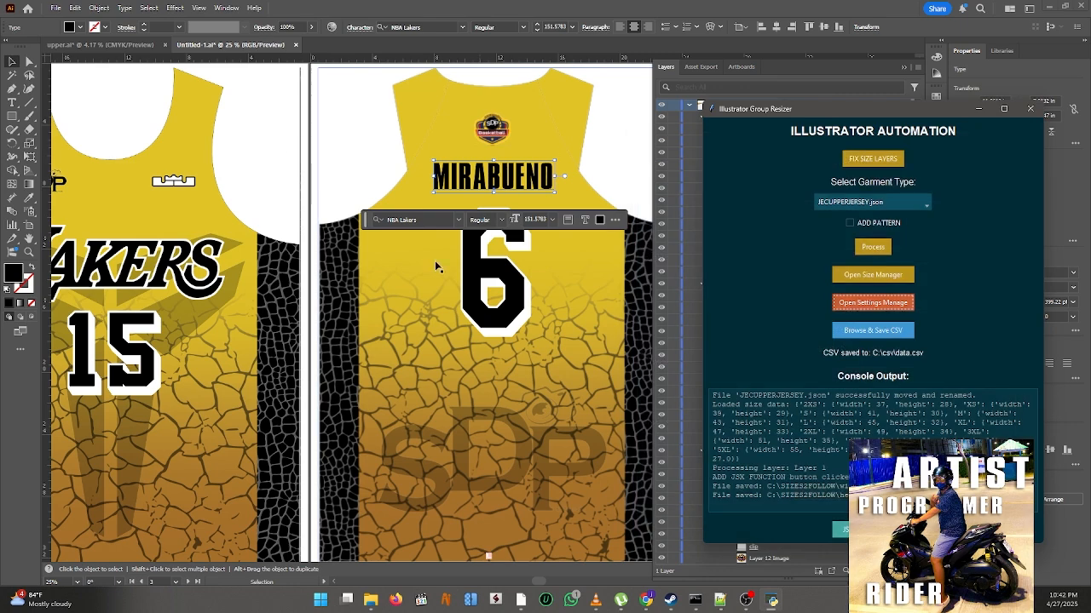
- Move the first number 15 jersey group up off its artboard and undo the move
{"action": "scroll", "coordinate": [434, 262], "scroll_direction": "down", "scroll_amount": 3}
{"action": "scroll", "coordinate": [415, 212], "scroll_direction": "down", "scroll_amount": 1}
{"action": "left_click_drag", "start_coordinate": [364, 186], "coordinate": [391, 130]}
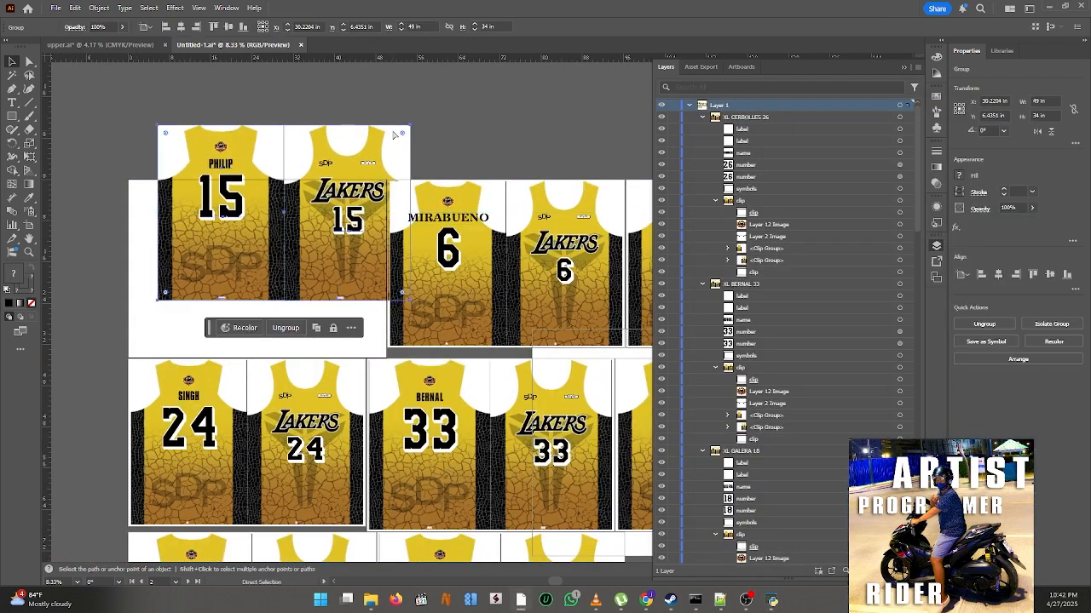
{"action": "key", "text": "ctrl+z"}
- Review the artboard names generated for the jerseys and activate the number 6 jersey's artboard
{"action": "left_click", "coordinate": [738, 68]}
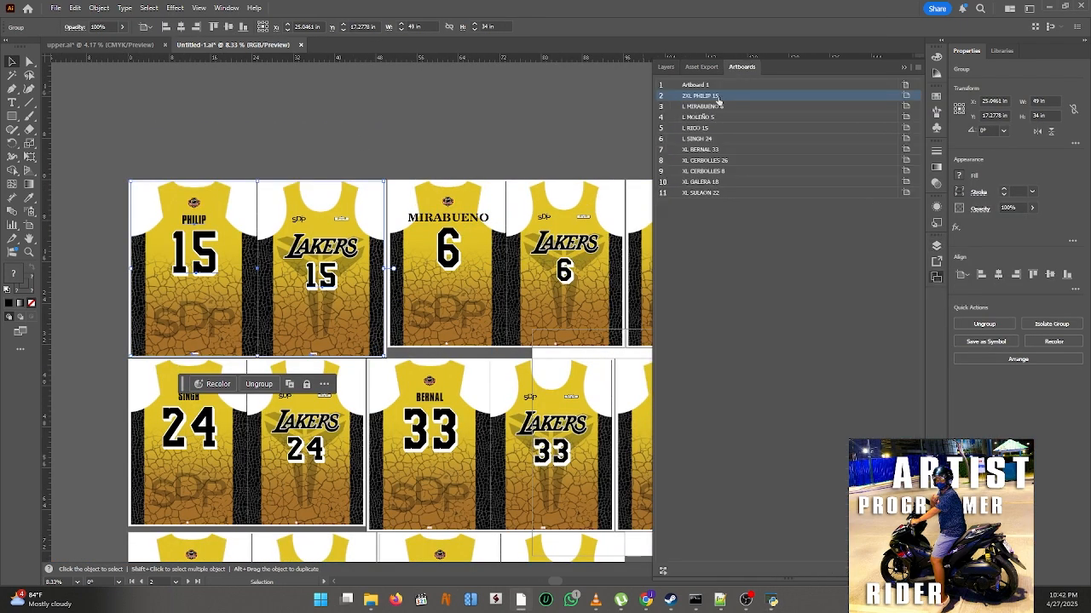
{"action": "left_click", "coordinate": [719, 107]}
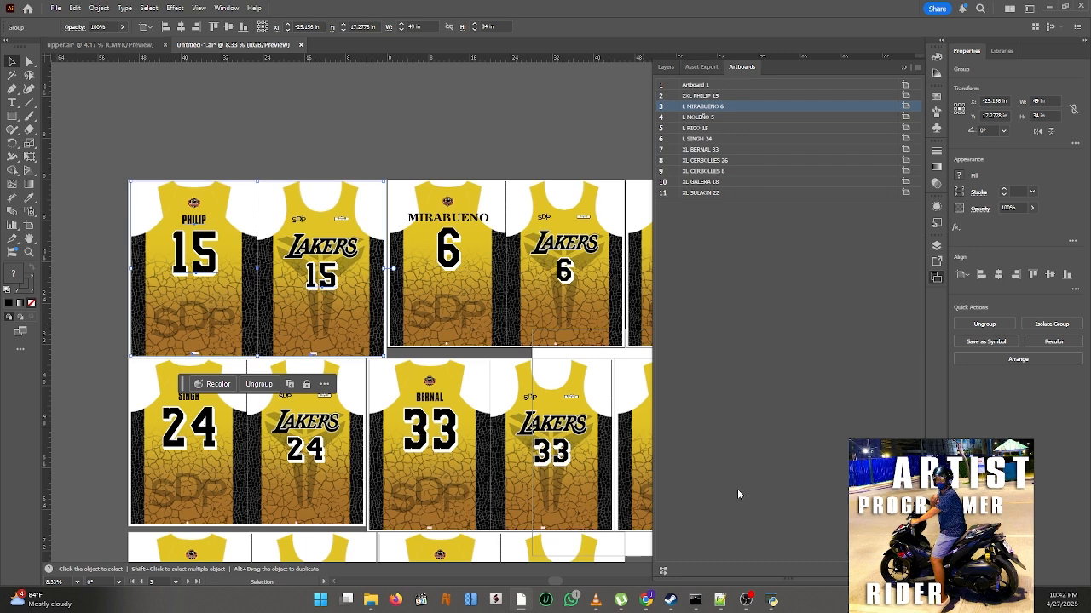
{"action": "left_click", "coordinate": [905, 67]}
- Look over the whole arranged jersey layout and deselect the artwork
{"action": "left_click", "coordinate": [772, 601]}
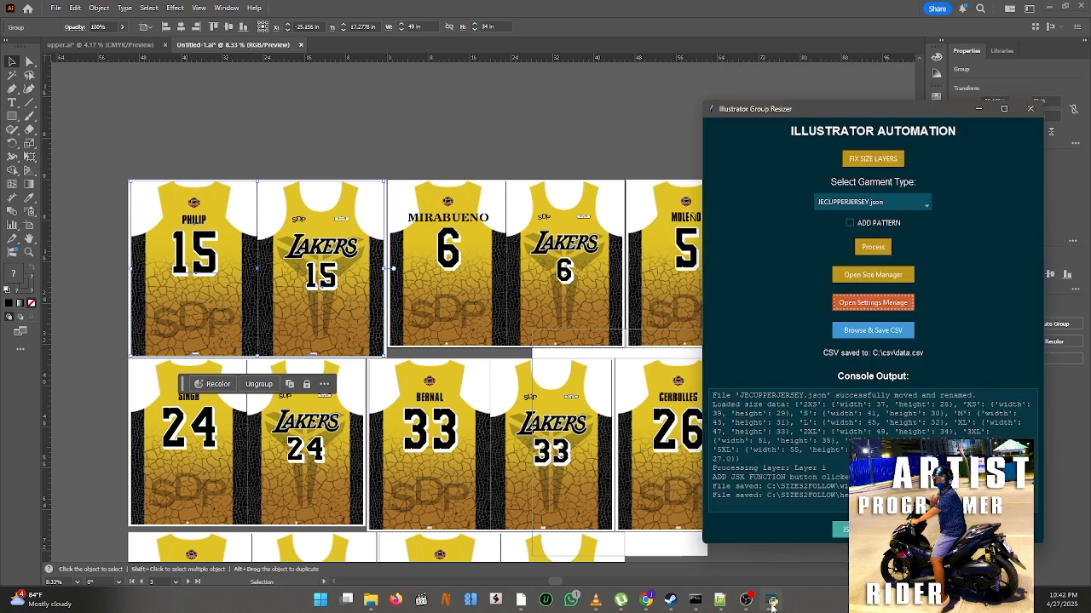
{"action": "scroll", "coordinate": [416, 287], "scroll_direction": "down", "scroll_amount": 2}
{"action": "scroll", "coordinate": [415, 287], "scroll_direction": "down", "scroll_amount": 2}
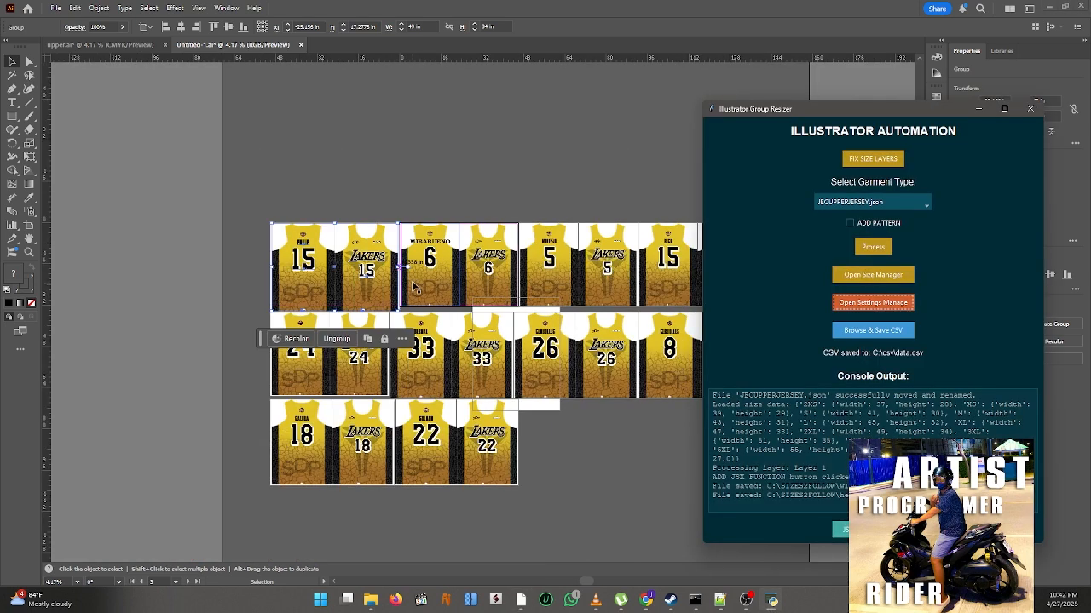
{"action": "scroll", "coordinate": [418, 287], "scroll_direction": "up", "scroll_amount": 1}
{"action": "left_click", "coordinate": [309, 113]}
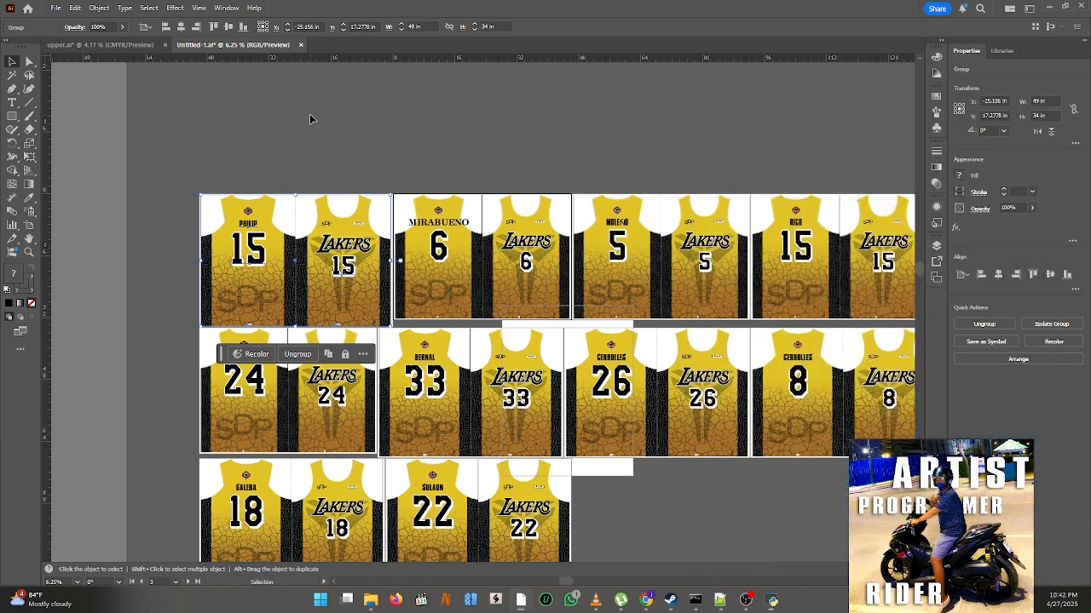
{"action": "left_click", "coordinate": [54, 8]}
{"action": "left_click", "coordinate": [457, 104]}
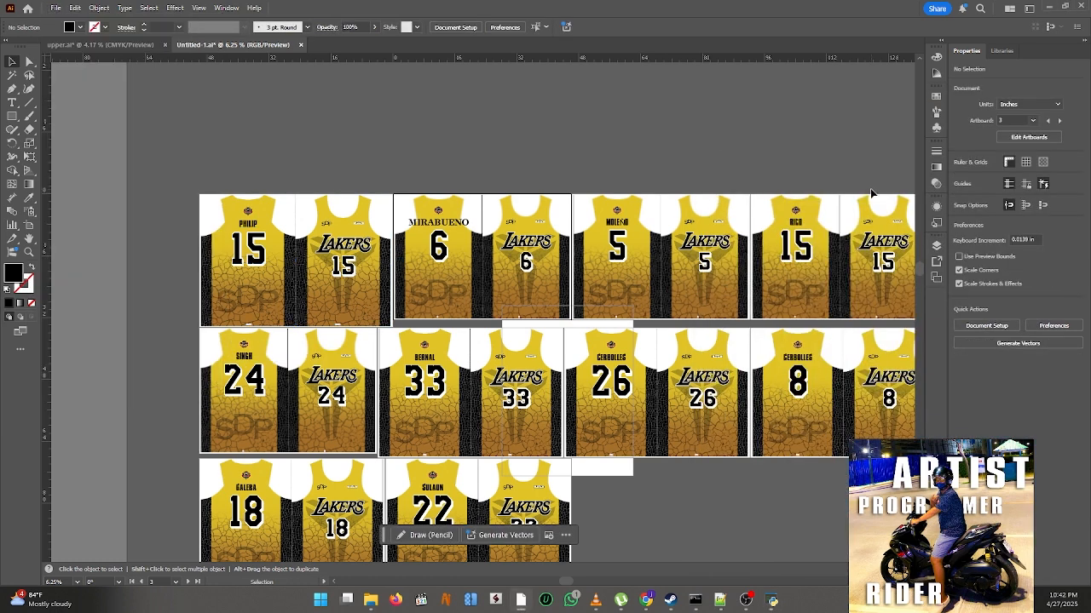
{"action": "left_click", "coordinate": [771, 601]}
{"action": "left_click", "coordinate": [560, 105]}
- Check which file formats Asset Export offers, leaving PNG selected
{"action": "key", "text": "F7"}
{"action": "left_click", "coordinate": [701, 67]}
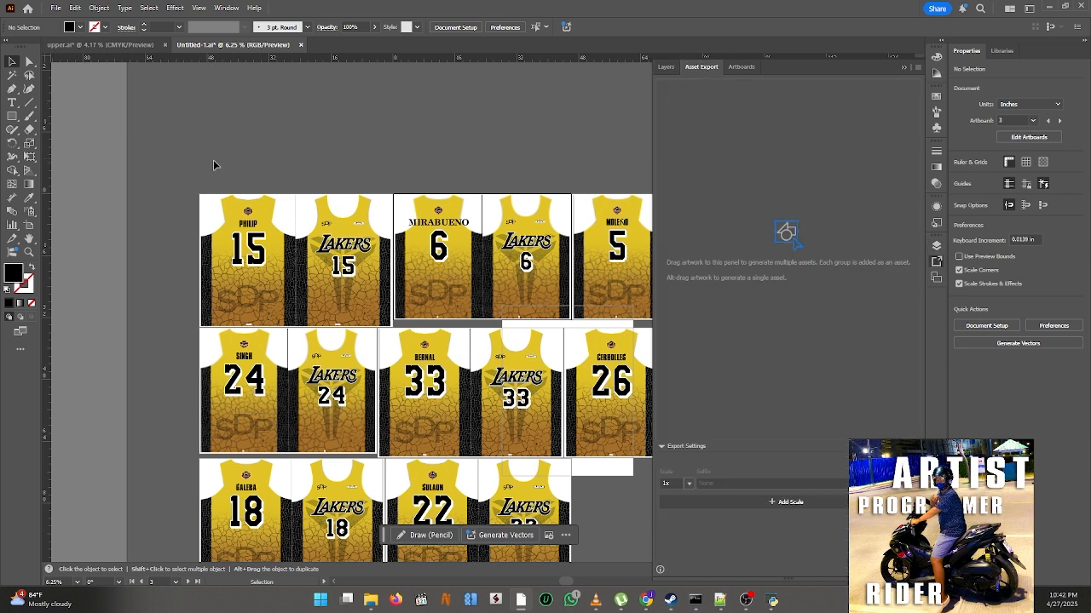
{"action": "left_click", "coordinate": [901, 484]}
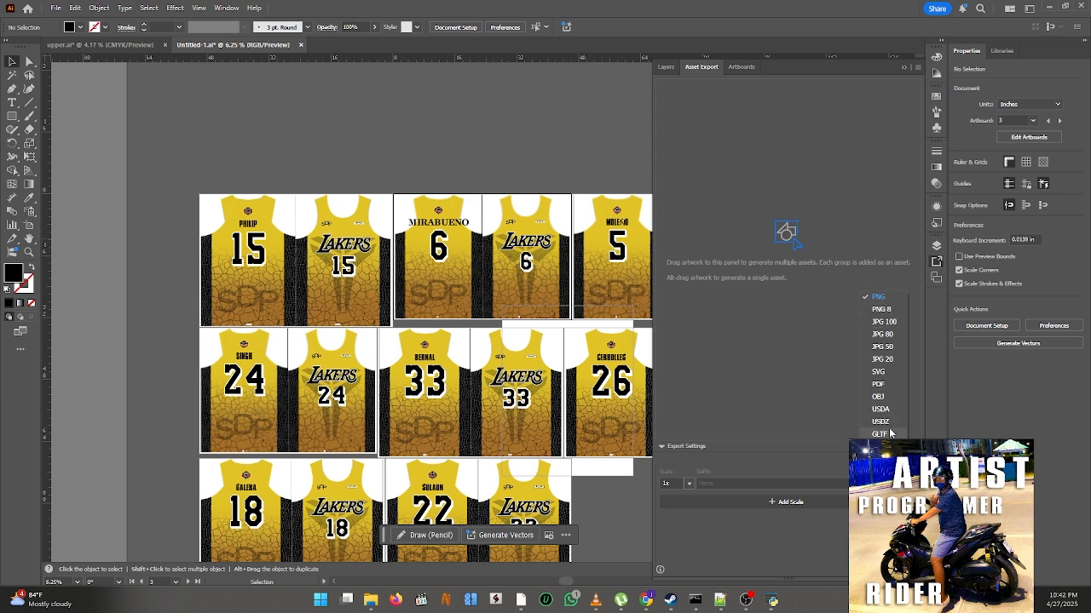
{"action": "left_click", "coordinate": [466, 144]}
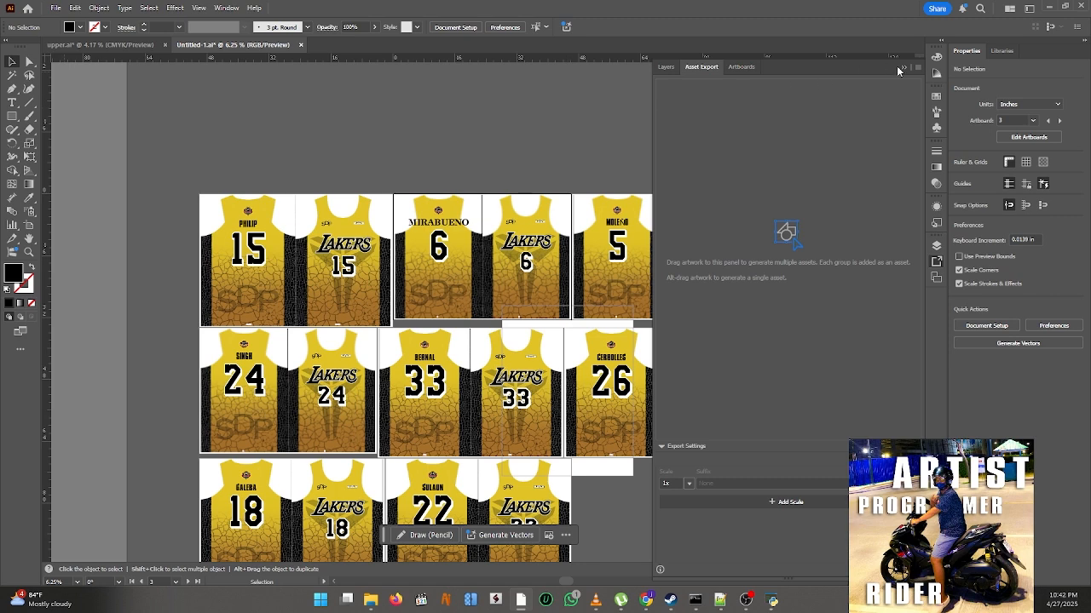
{"action": "left_click", "coordinate": [903, 69]}
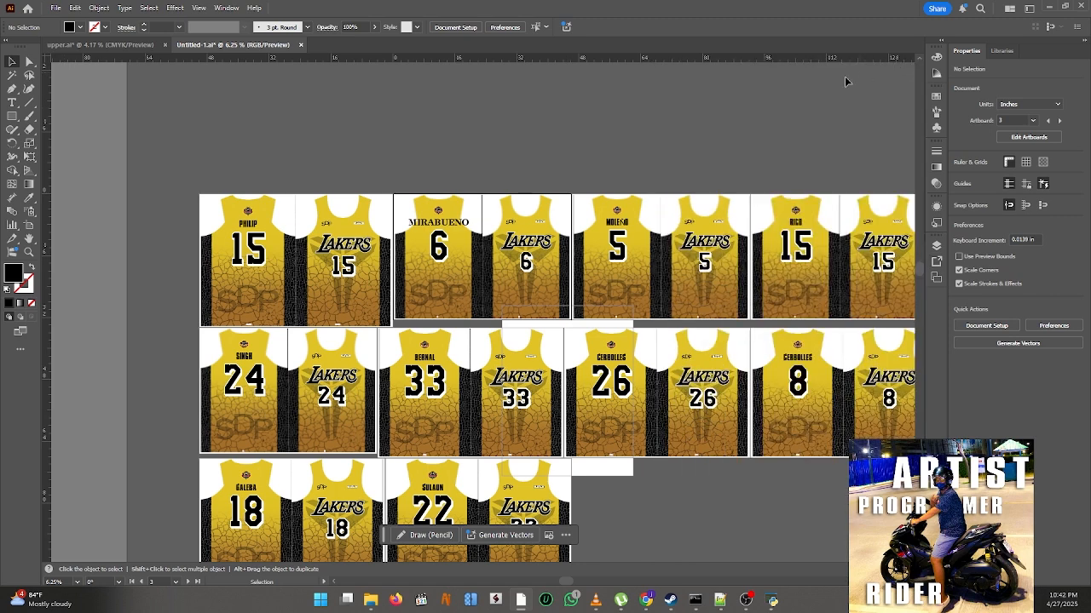
- Start an Export As of the jersey document into the demo folder as TIFF, using the artboards
{"action": "left_click", "coordinate": [56, 8]}
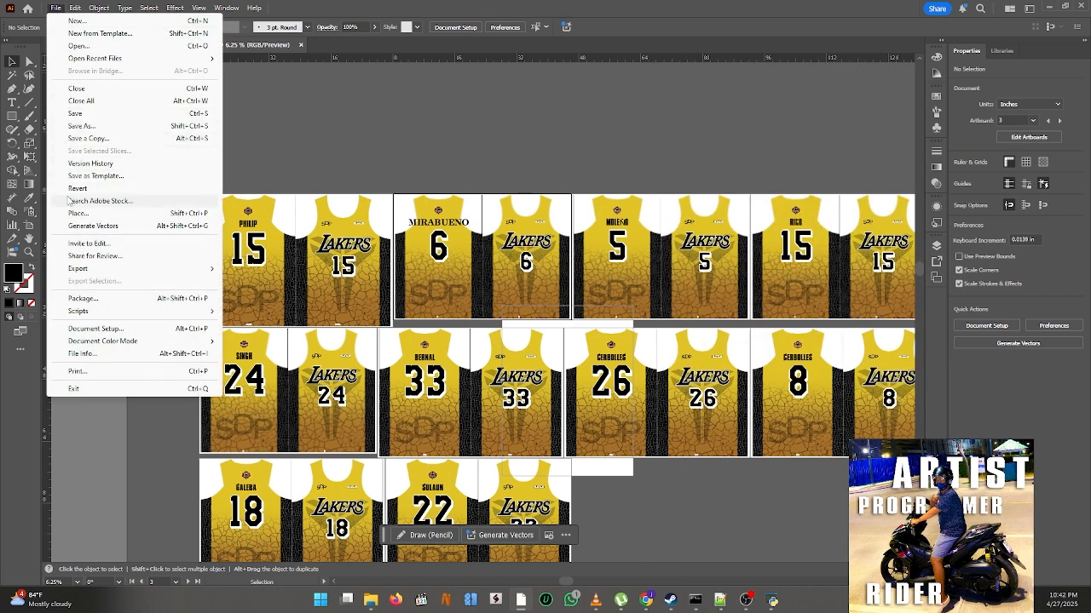
{"action": "mouse_move", "coordinate": [78, 271]}
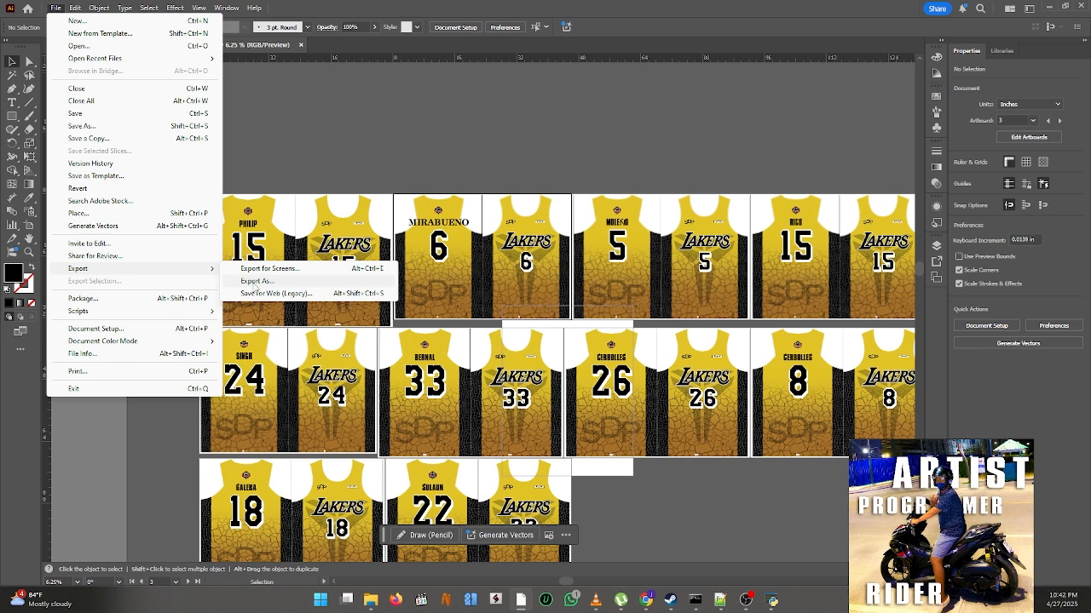
{"action": "left_click", "coordinate": [256, 281]}
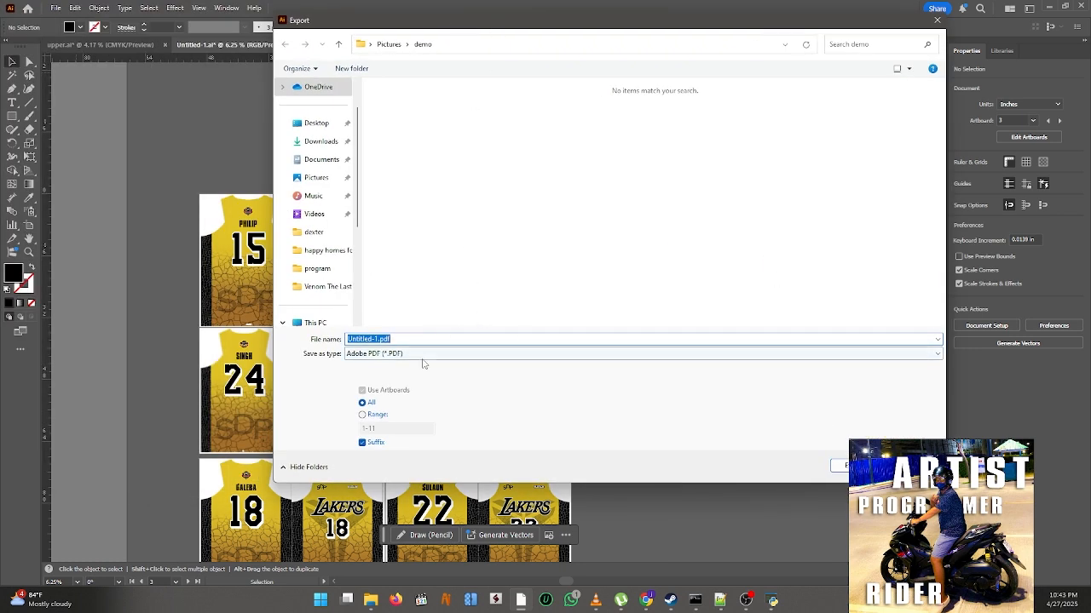
{"action": "left_click", "coordinate": [425, 361]}
{"action": "left_click", "coordinate": [382, 451]}
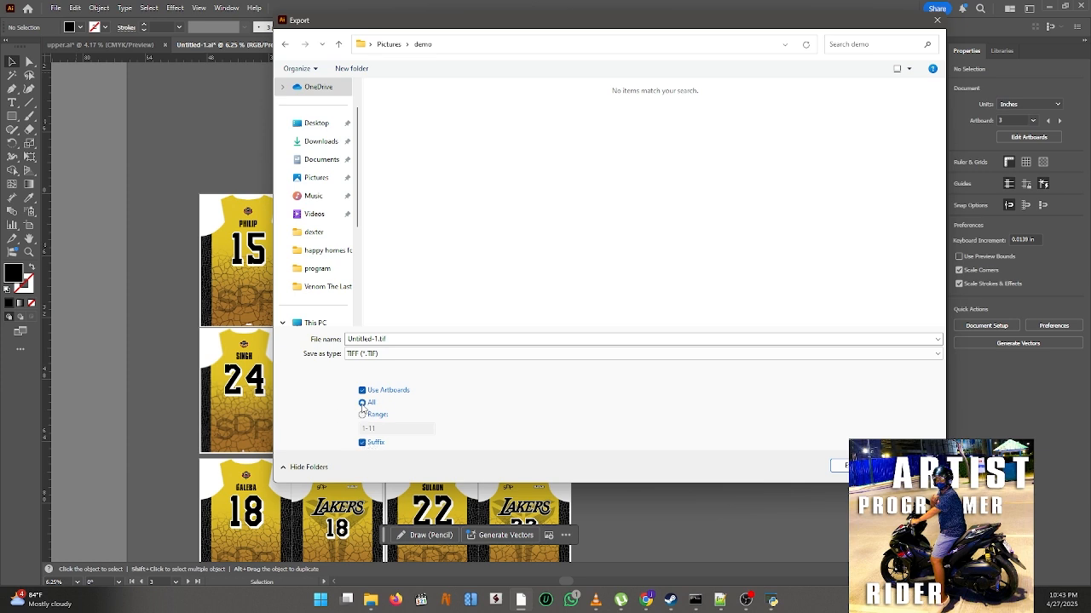
- Set the export range to artboards 1-11 and enable LZW compression in the TIFF options
{"action": "left_click", "coordinate": [362, 416]}
{"action": "left_click", "coordinate": [363, 404]}
{"action": "left_click", "coordinate": [364, 417]}
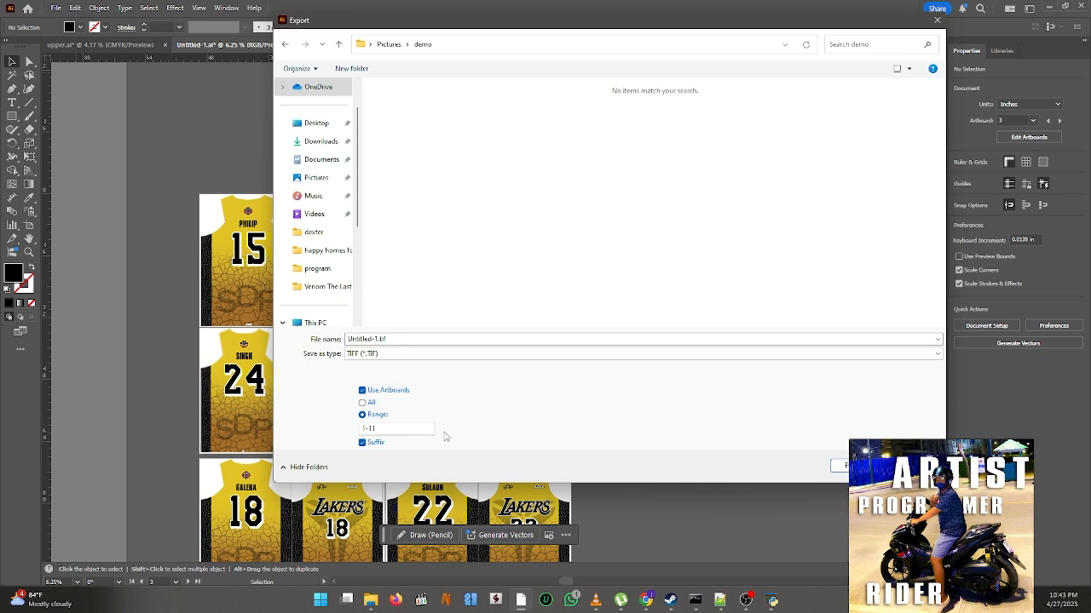
{"action": "left_click", "coordinate": [842, 466]}
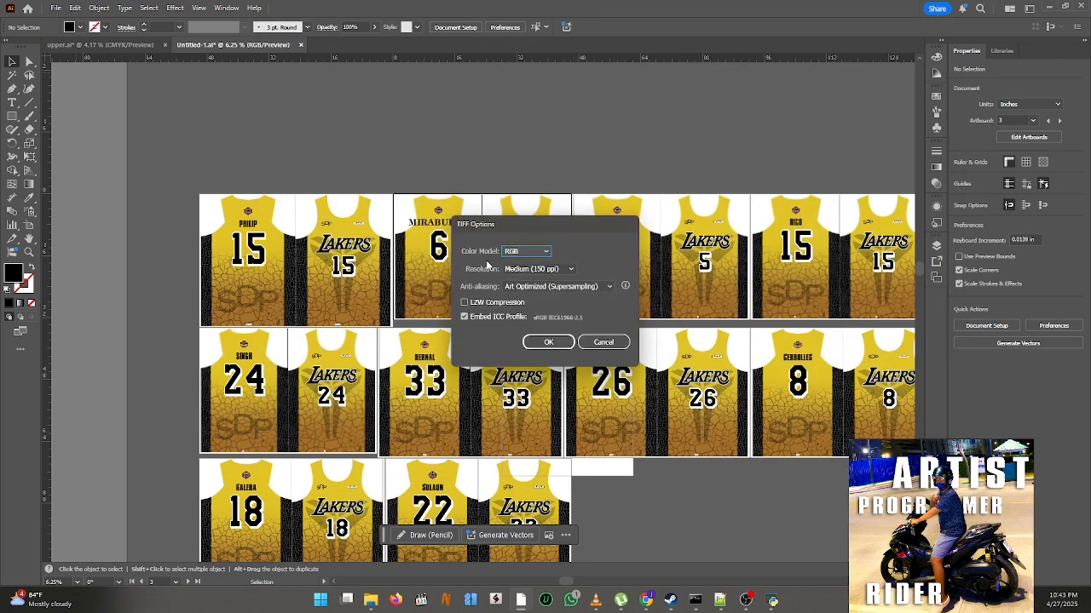
{"action": "left_click", "coordinate": [464, 304]}
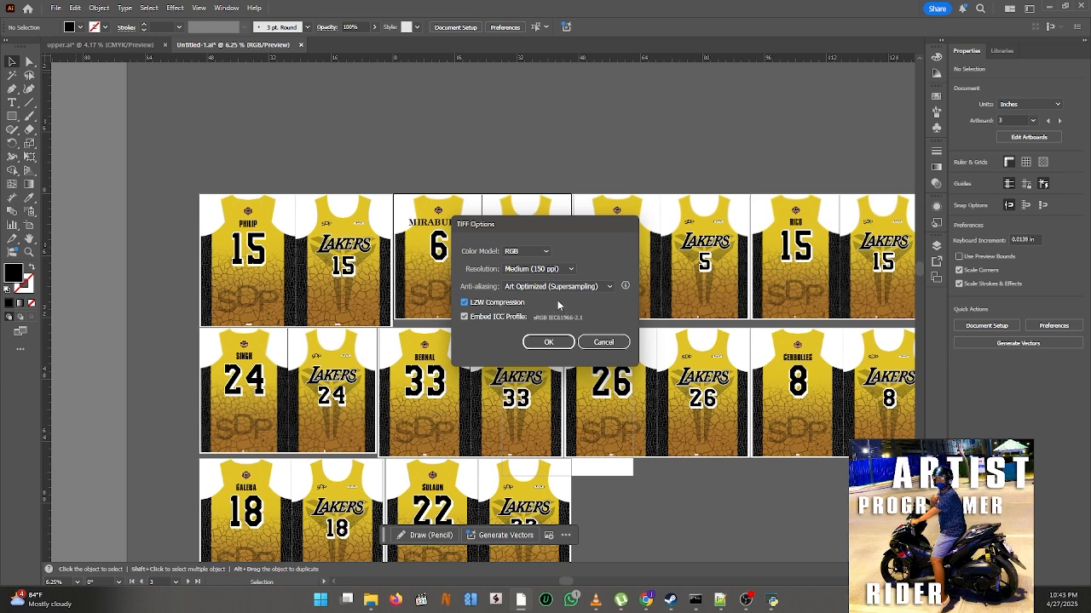
- Switch to File Explorer and open the demo folder inside Pictures
{"action": "left_click", "coordinate": [369, 602]}
{"action": "left_click", "coordinate": [312, 551]}
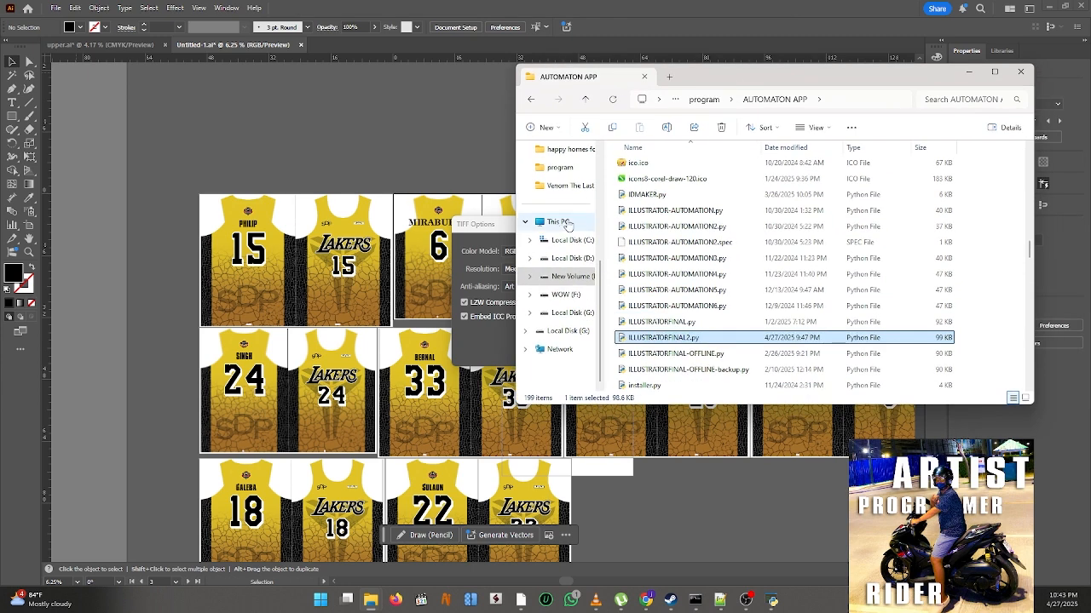
{"action": "left_click", "coordinate": [565, 242]}
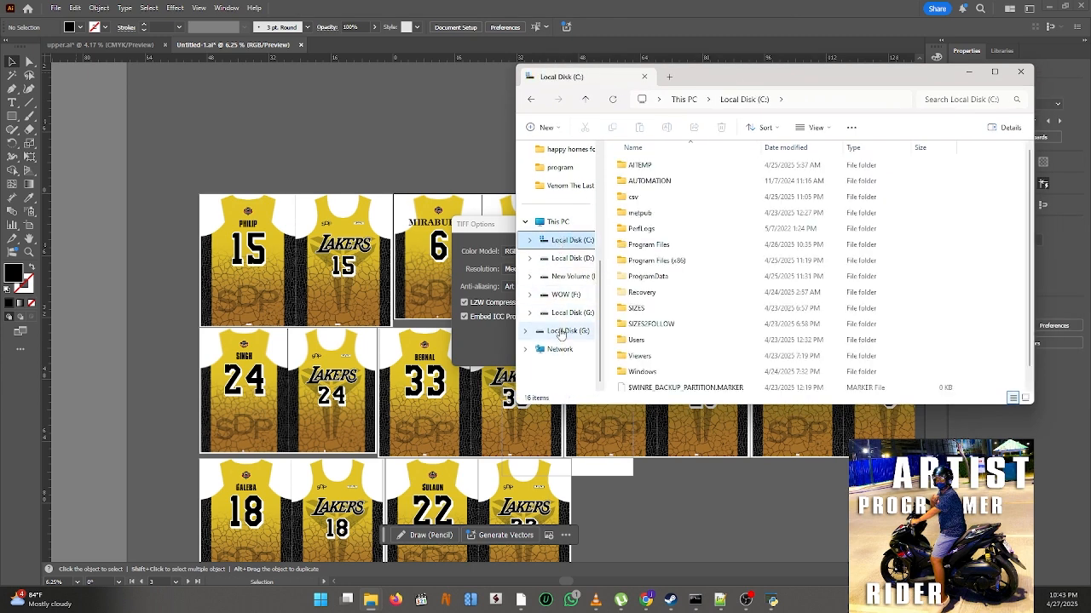
{"action": "left_click", "coordinate": [569, 260]}
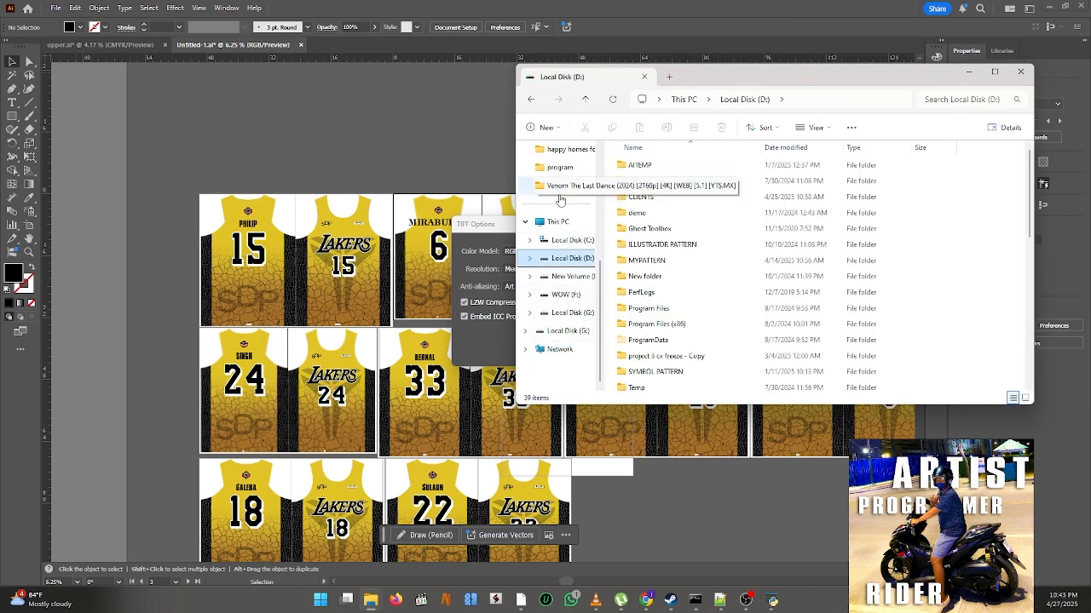
{"action": "scroll", "coordinate": [546, 183], "scroll_direction": "up", "scroll_amount": 4}
{"action": "left_click", "coordinate": [558, 239]}
{"action": "double_click", "coordinate": [714, 176]}
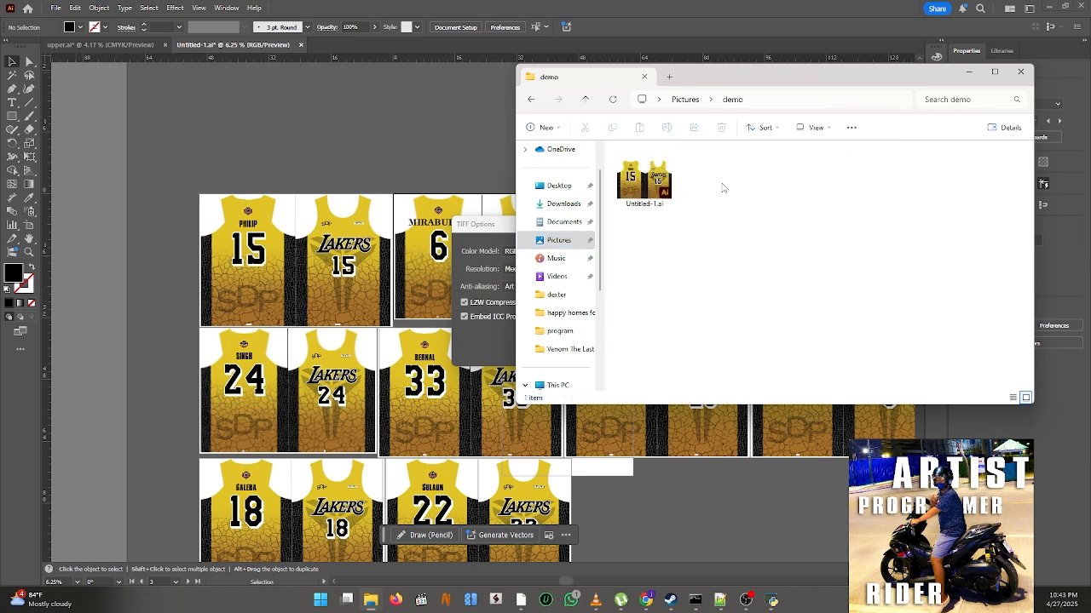
- Run the TIFF export with the chosen options and check the exported files in the demo folder
{"action": "left_click", "coordinate": [498, 228]}
{"action": "left_click", "coordinate": [548, 343]}
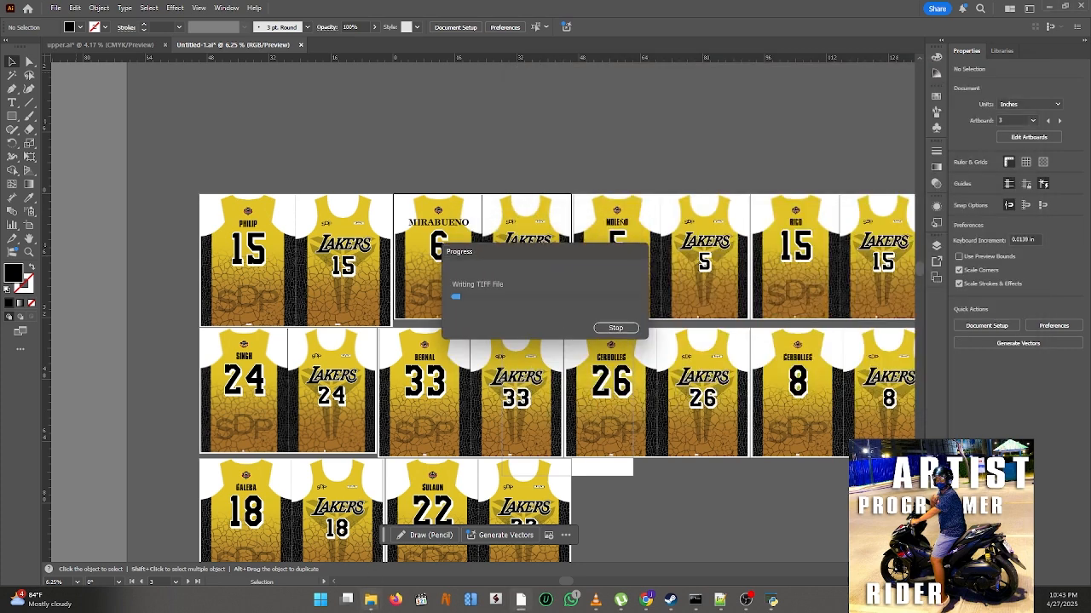
{"action": "mouse_move", "coordinate": [371, 600]}
{"action": "left_click", "coordinate": [351, 552]}
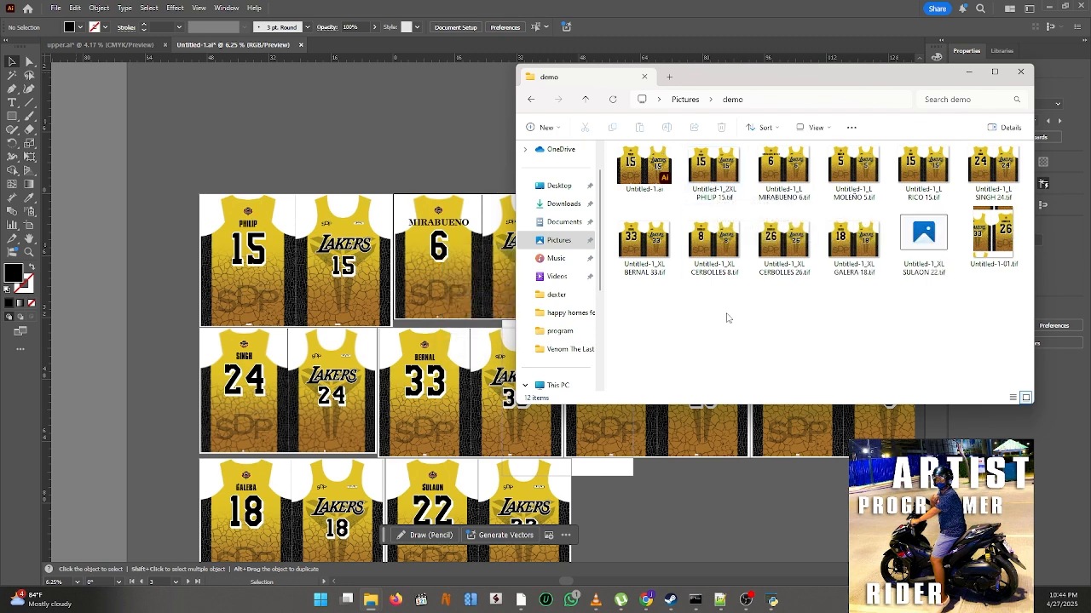
- Start another TIFF Export As of the jersey document, clearing the default file name and using artboards 1-11
{"action": "left_click", "coordinate": [500, 341]}
{"action": "left_click", "coordinate": [500, 341]}
{"action": "left_click", "coordinate": [55, 8]}
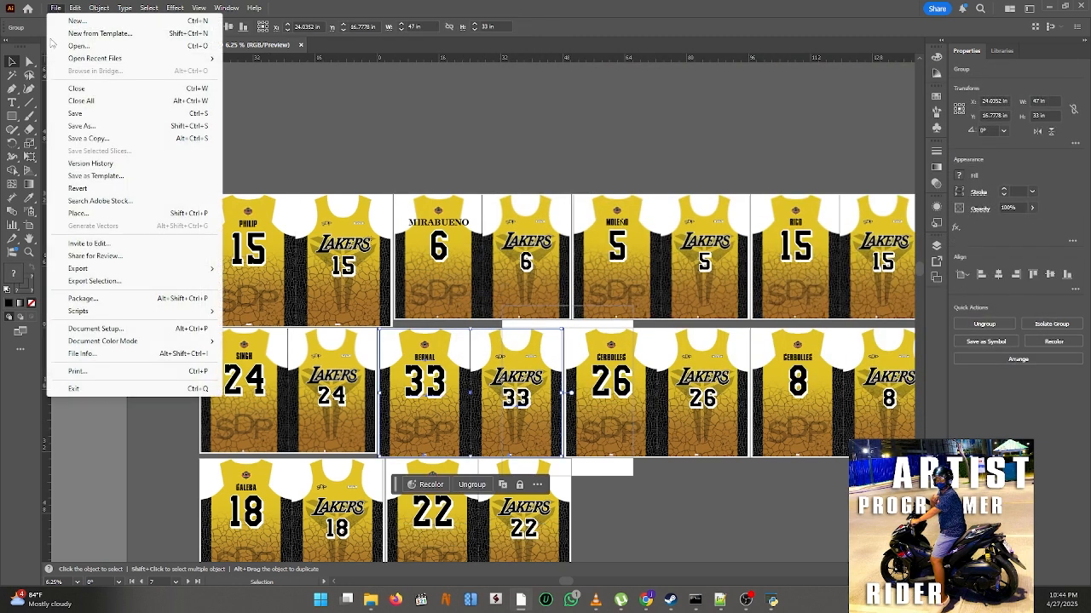
{"action": "mouse_move", "coordinate": [96, 271]}
{"action": "left_click", "coordinate": [272, 280]}
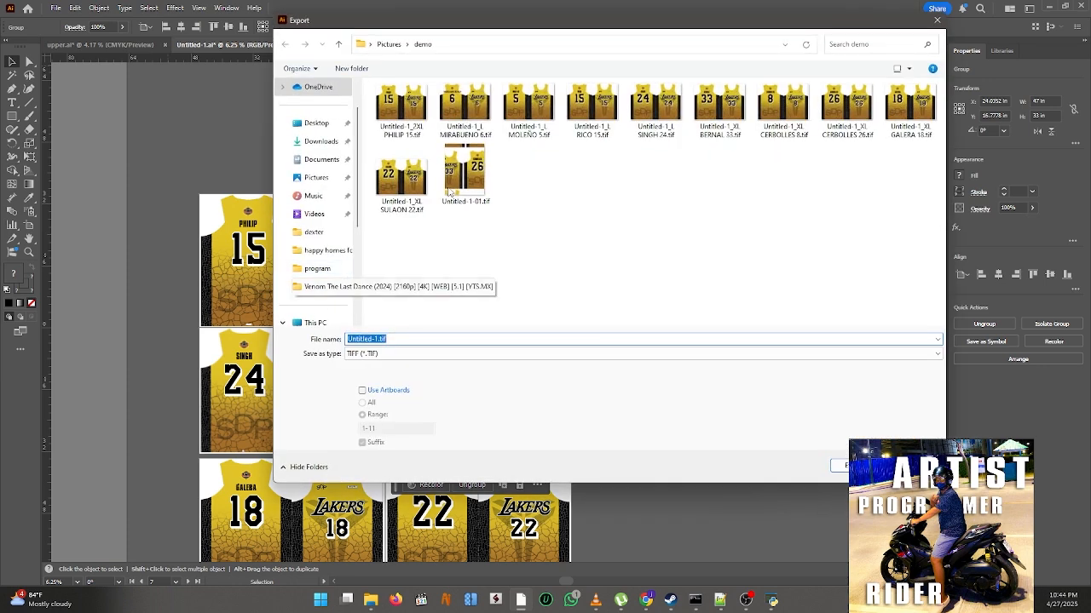
{"action": "key", "text": "BackSpace"}
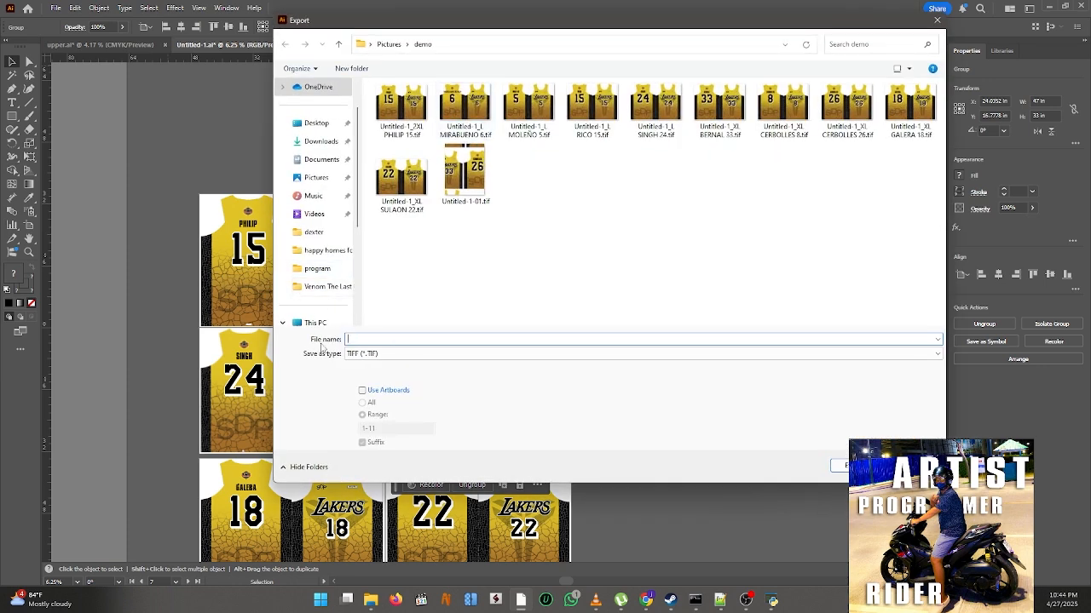
{"action": "left_click", "coordinate": [362, 390]}
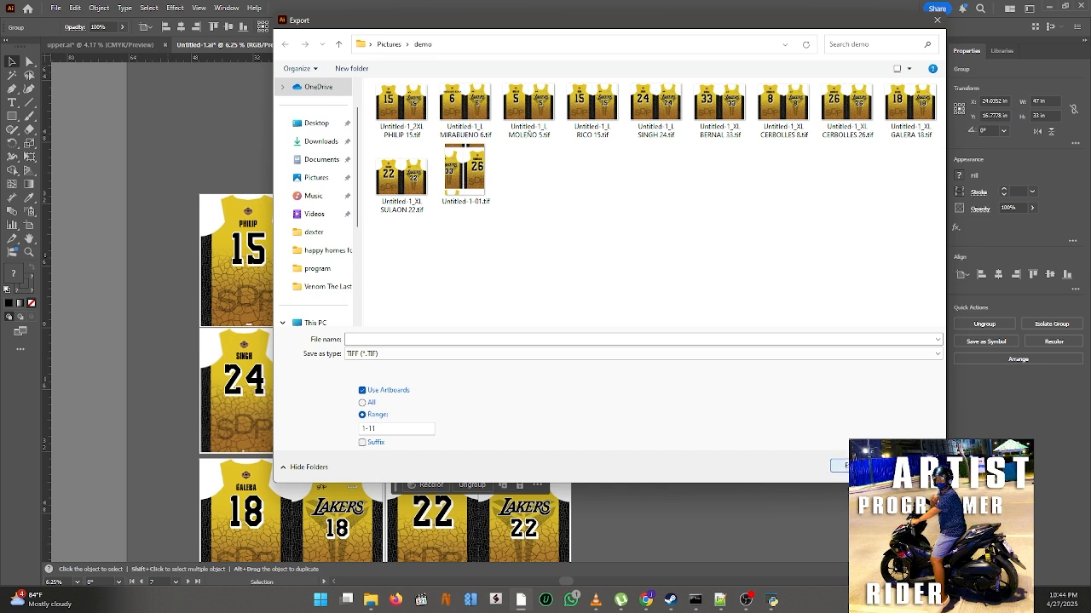
- Name the export LAKERS with artboard suffixes enabled, write the TIFF files, and check them in the demo folder
{"action": "left_click", "coordinate": [385, 340]}
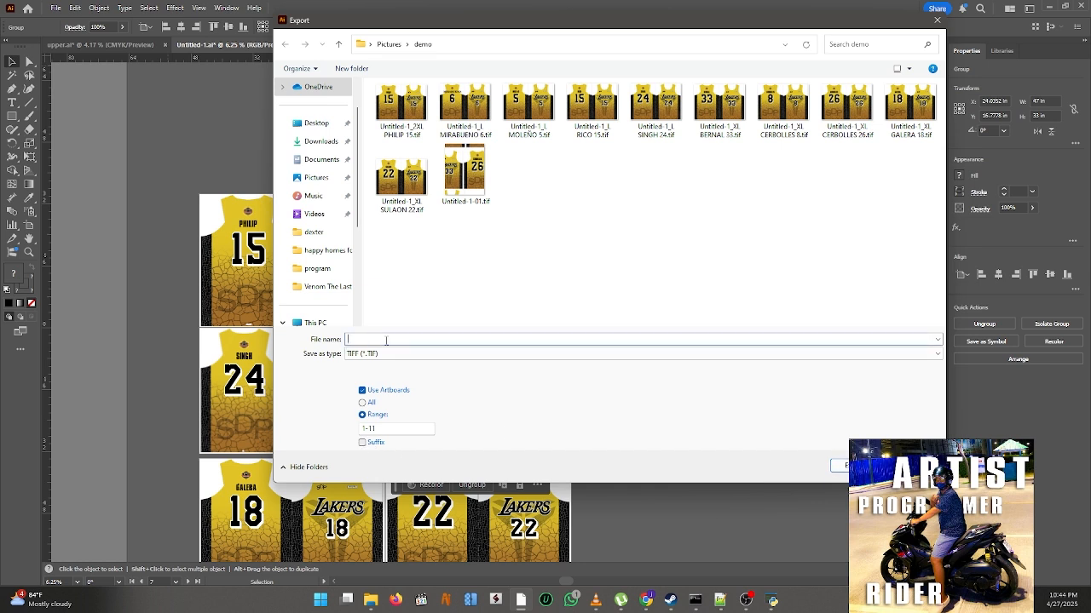
{"action": "left_click", "coordinate": [362, 443]}
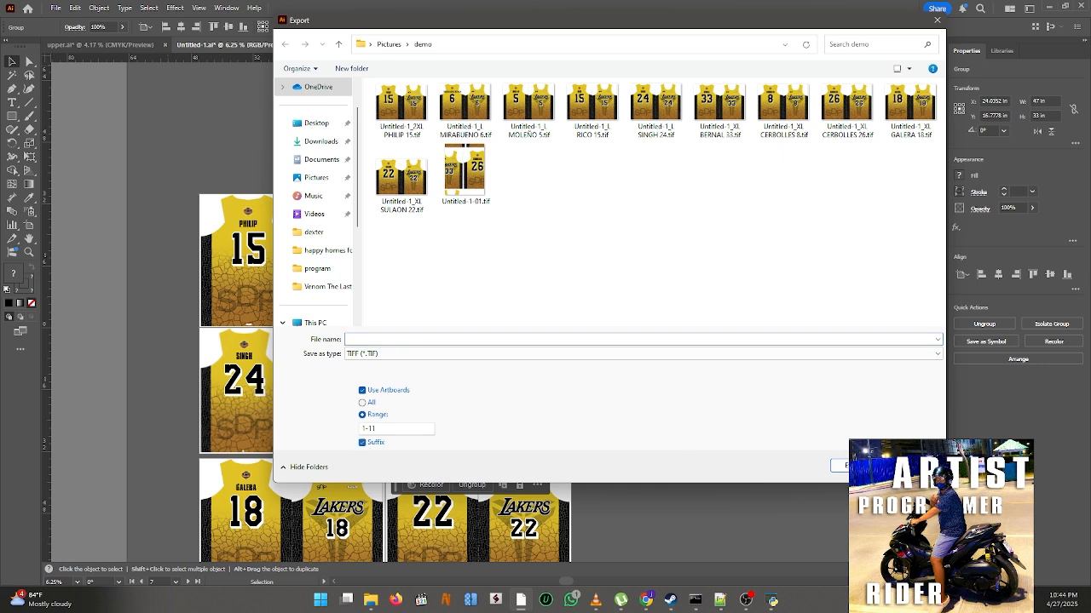
{"action": "left_click", "coordinate": [353, 338]}
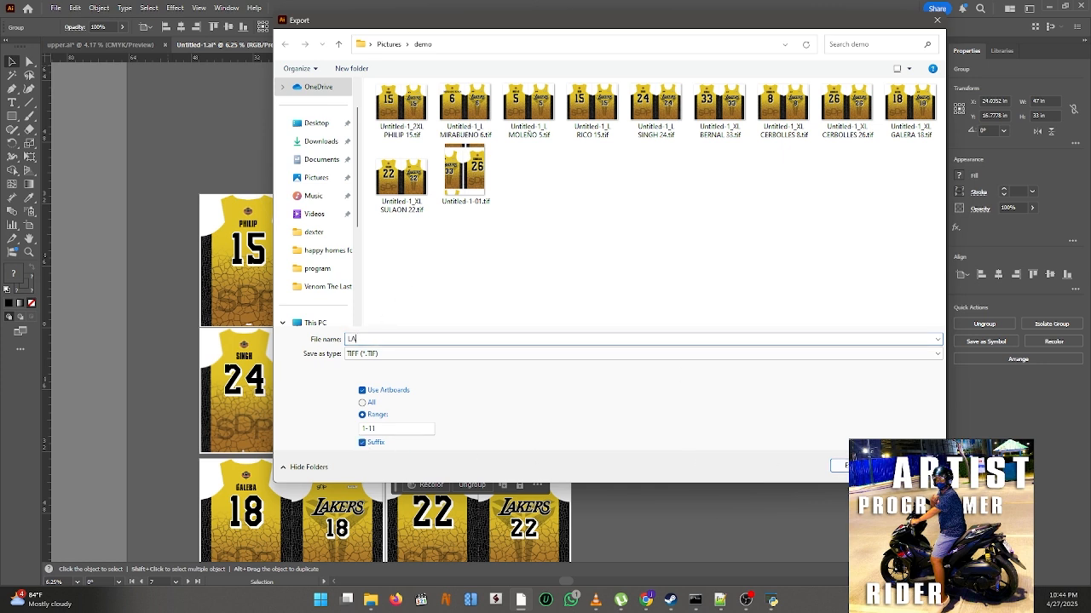
{"action": "left_click", "coordinate": [840, 465]}
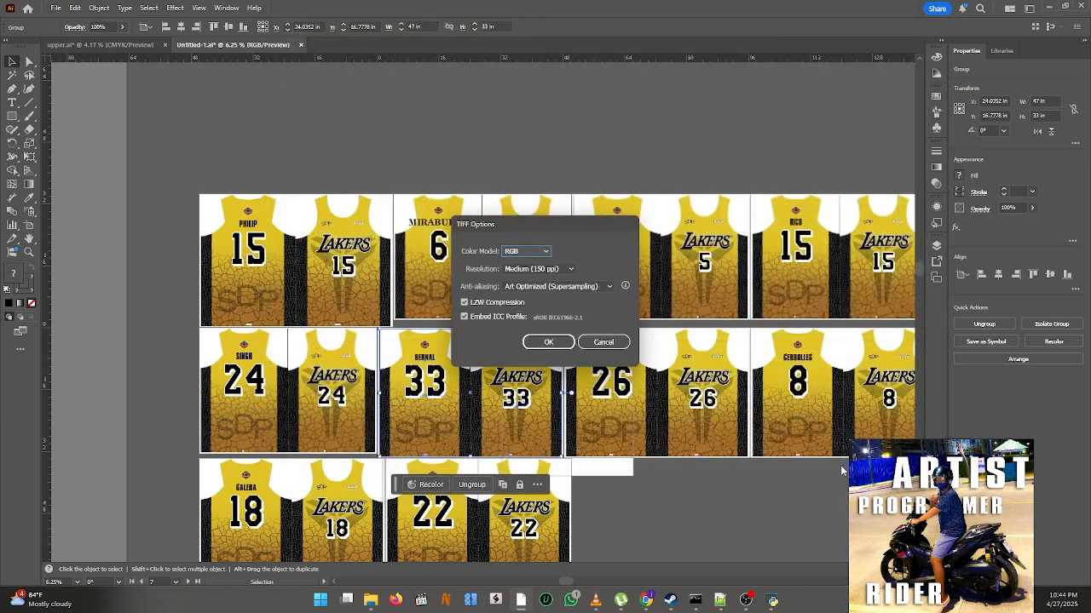
{"action": "left_click", "coordinate": [534, 345]}
{"action": "mouse_move", "coordinate": [371, 600]}
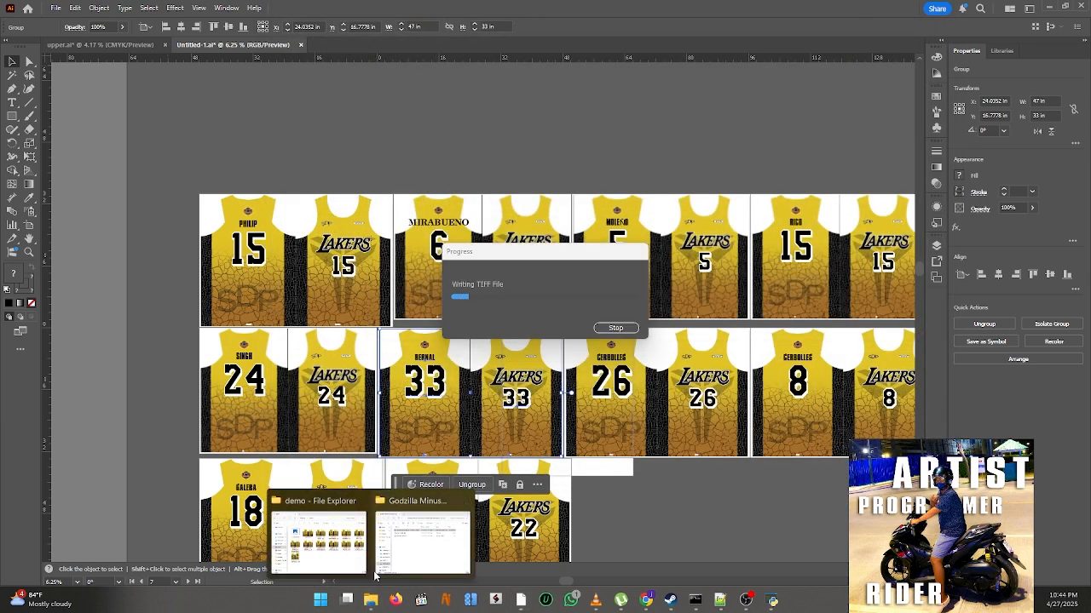
{"action": "left_click", "coordinate": [423, 533]}
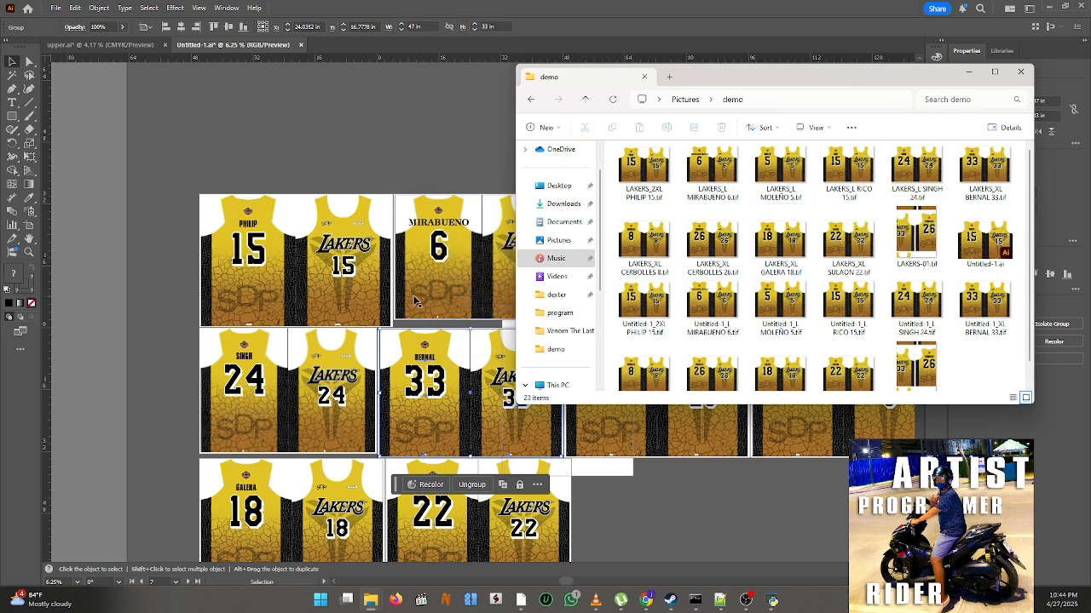
{"action": "left_click", "coordinate": [457, 228]}
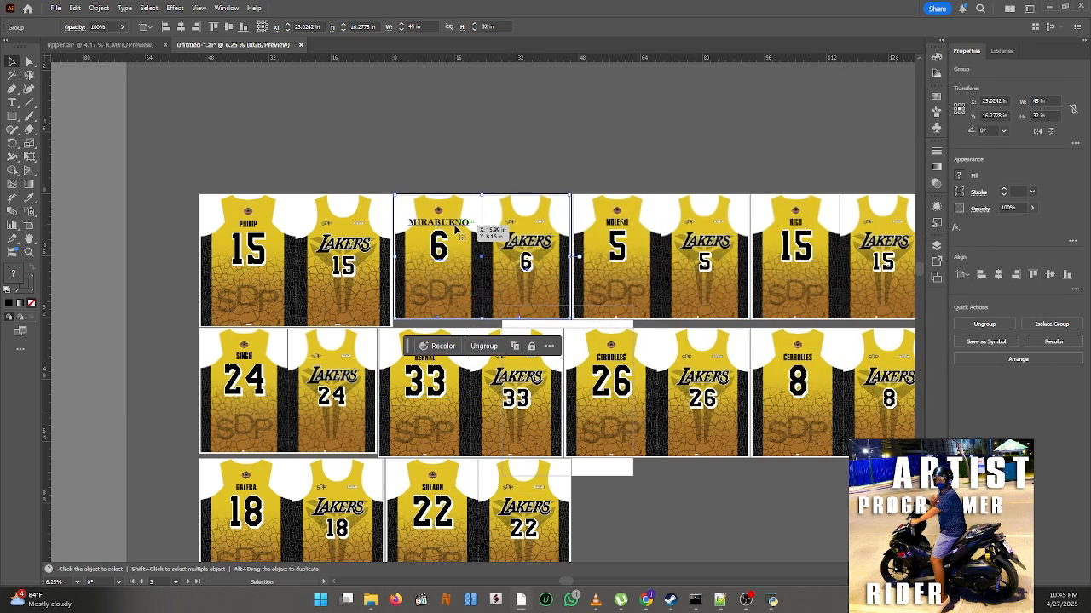
{"action": "double_click", "coordinate": [456, 228]}
{"action": "left_click", "coordinate": [455, 227]}
{"action": "double_click", "coordinate": [484, 168]}
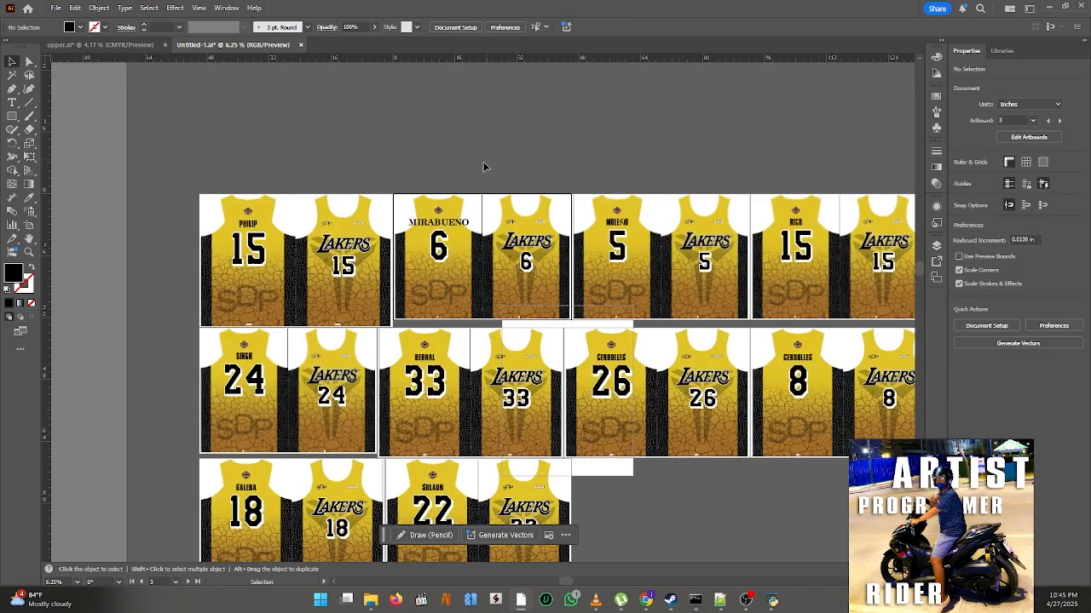
- Change the Ñ in the back name of the number 5 jersey to N and turn a duplicate of the name into a ~
{"action": "scroll", "coordinate": [658, 227], "scroll_direction": "up", "scroll_amount": 2}
{"action": "scroll", "coordinate": [601, 231], "scroll_direction": "up", "scroll_amount": 2}
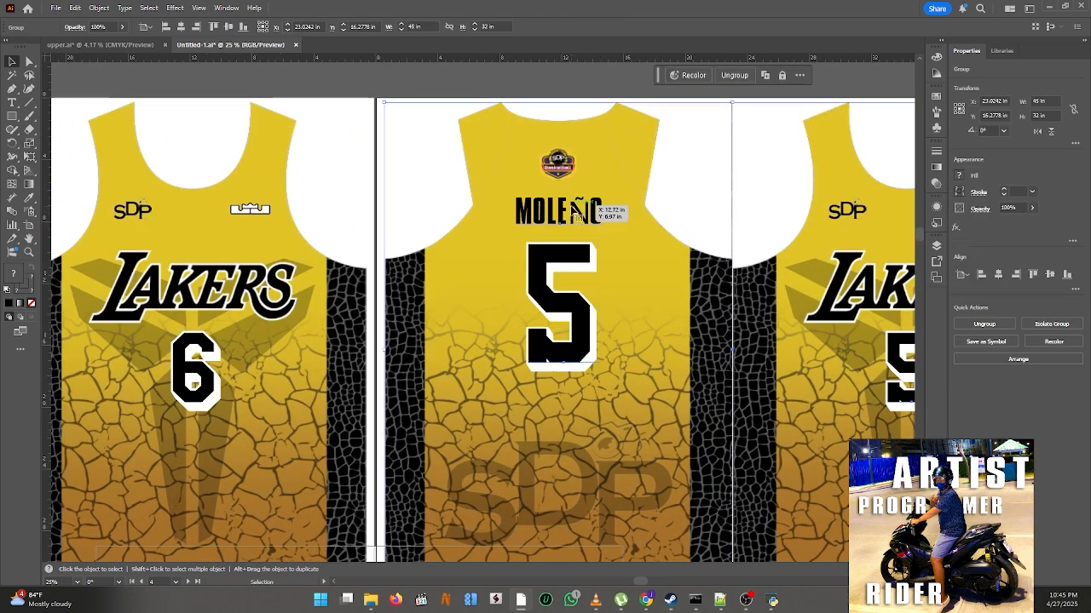
{"action": "double_click", "coordinate": [576, 213]}
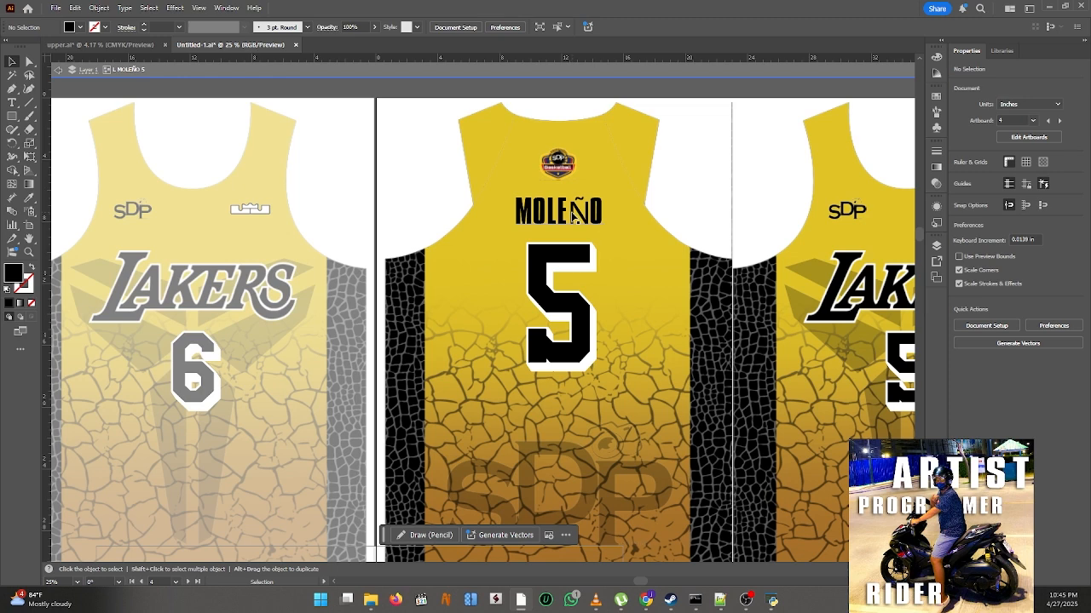
{"action": "double_click", "coordinate": [573, 213]}
{"action": "left_click_drag", "start_coordinate": [568, 213], "coordinate": [594, 189]}
{"action": "type", "text": "N"}
{"action": "key", "text": "Escape"}
{"action": "double_click", "coordinate": [591, 185]}
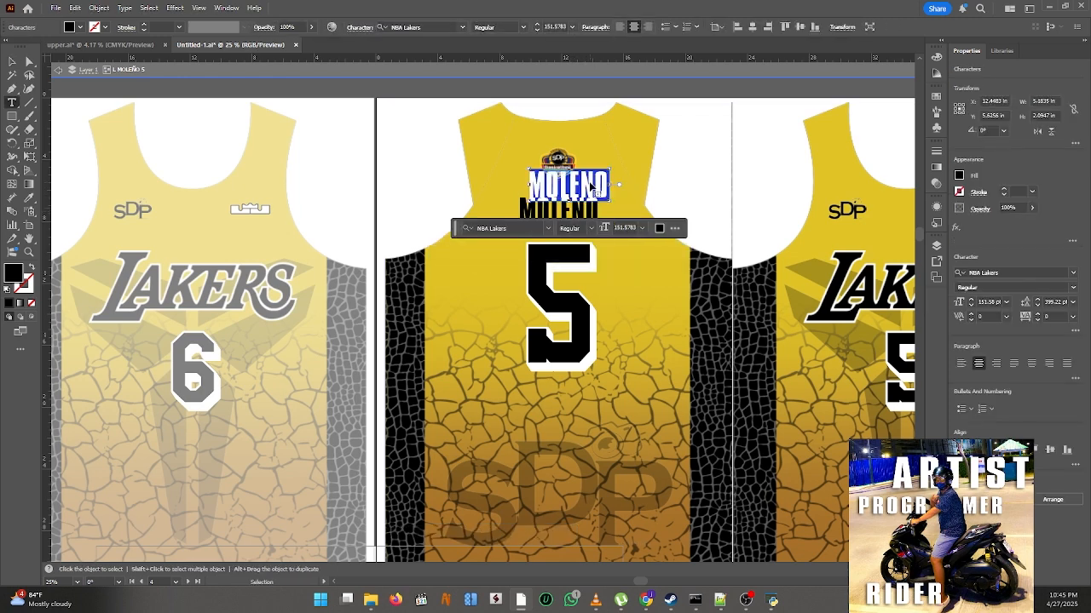
{"action": "type", "text": "~"}
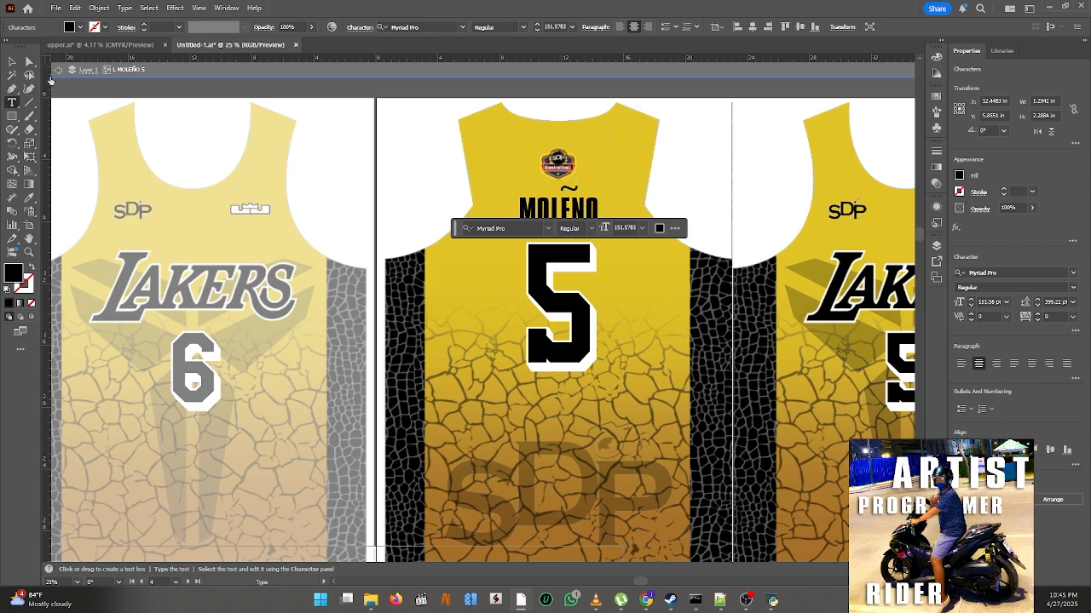
- Position the ~ above the N in the number 5 jersey's back name and finish editing that jersey
{"action": "key", "text": "Escape"}
{"action": "key", "text": "ctrl+equal"}
{"action": "key", "text": "ctrl+equal"}
{"action": "left_click_drag", "start_coordinate": [570, 169], "coordinate": [597, 178]}
{"action": "key", "text": "ctrl+minus"}
{"action": "key", "text": "ctrl+minus"}
{"action": "key", "text": "ctrl+minus"}
{"action": "key", "text": "ctrl+minus"}
{"action": "key", "text": "ctrl+minus"}
{"action": "key", "text": "Escape"}
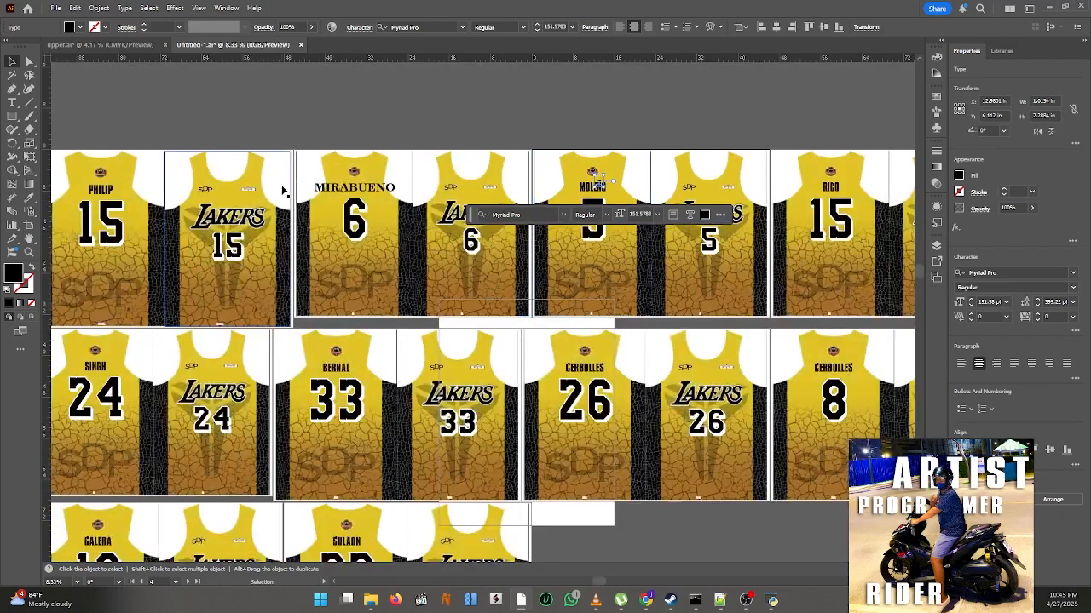
- Try narrowing the back name on the number 6 jersey to about 8.7 in wide
{"action": "left_click", "coordinate": [339, 194]}
{"action": "double_click", "coordinate": [339, 194]}
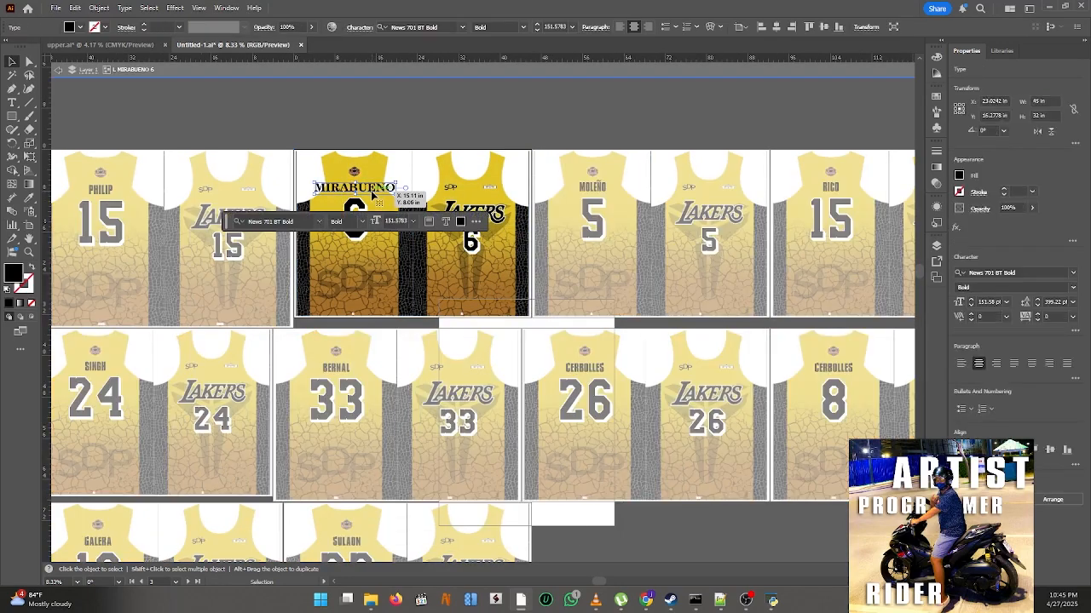
{"action": "scroll", "coordinate": [317, 208], "scroll_direction": "up", "scroll_amount": 3}
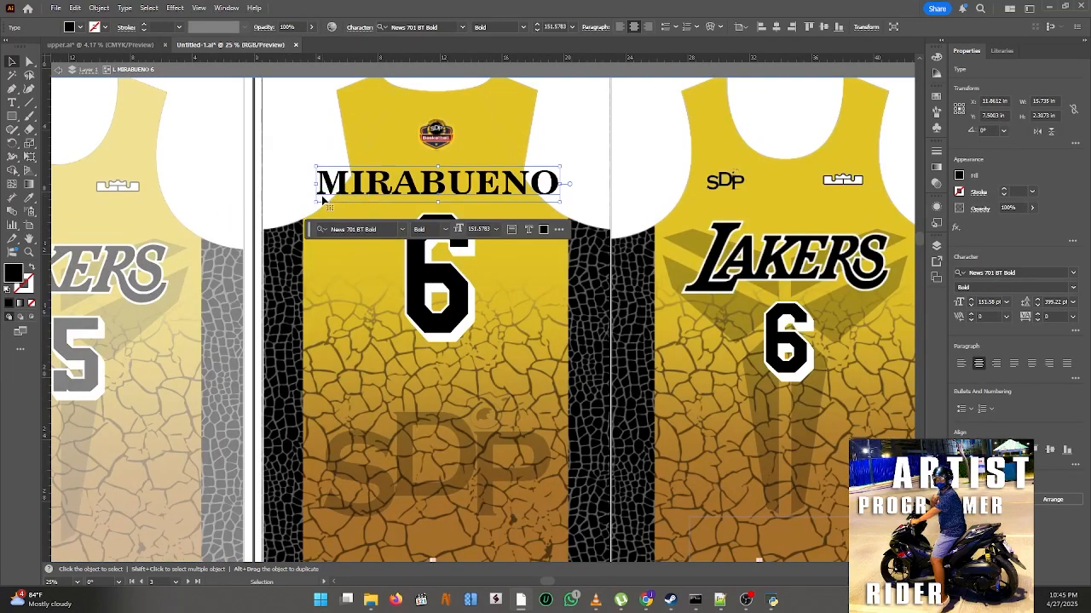
{"action": "left_click_drag", "start_coordinate": [321, 201], "coordinate": [371, 201]}
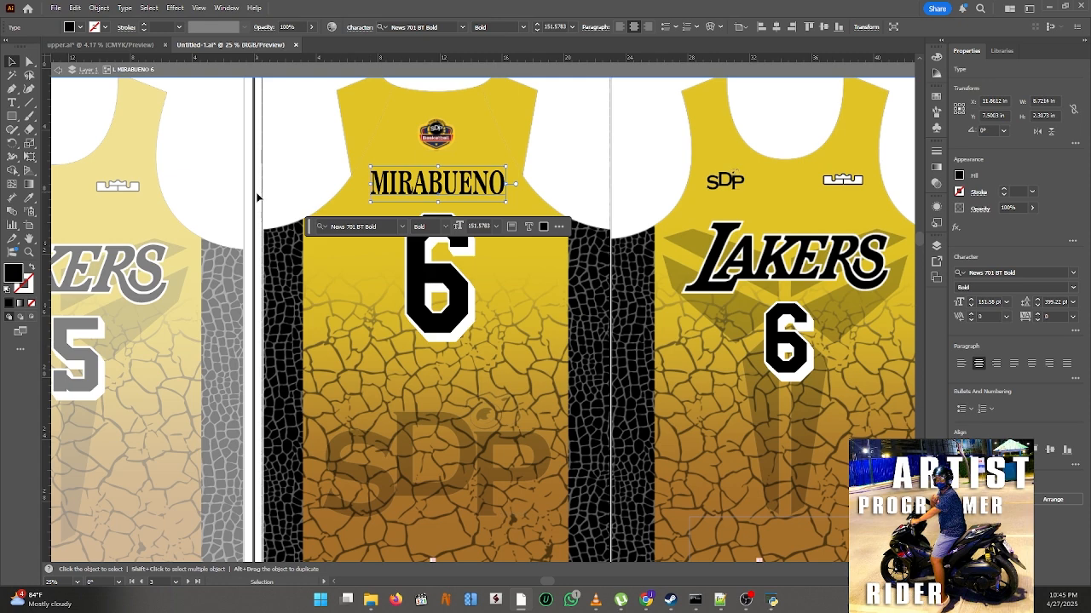
{"action": "key", "text": "ctrl+z"}
- Undo the edits and generated jerseys back to the single template jersey, and select it with its layers shown
{"action": "scroll", "coordinate": [264, 195], "scroll_direction": "down", "scroll_amount": 5}
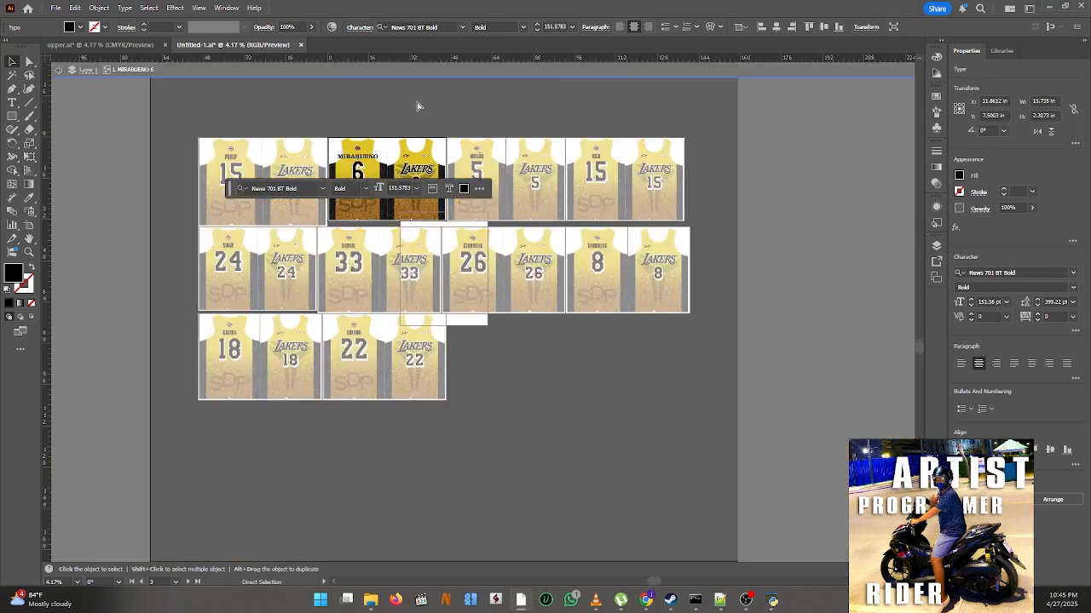
{"action": "key", "text": "ctrl+z"}
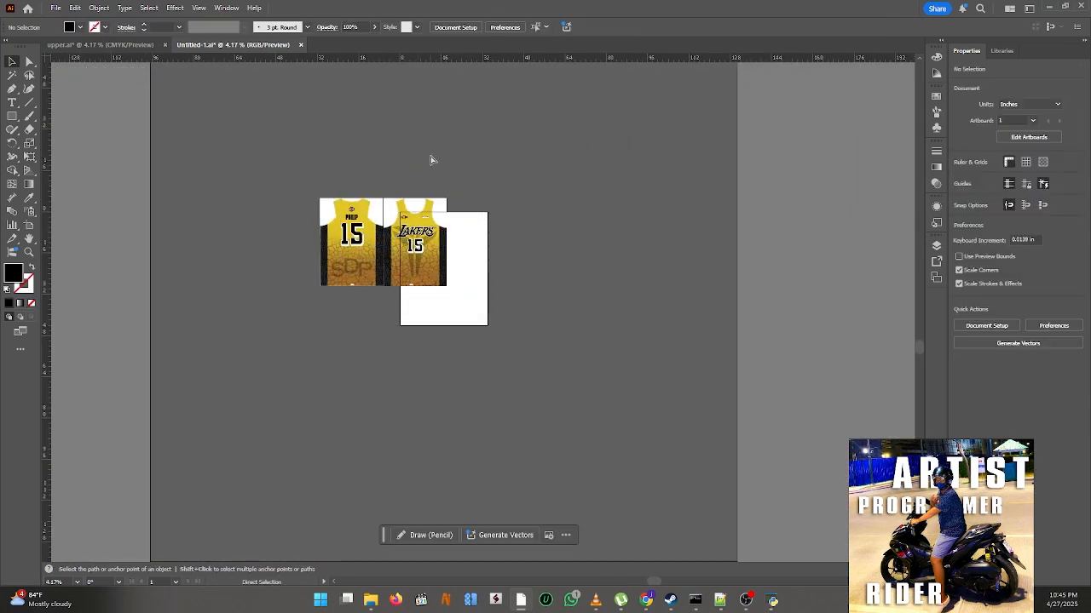
{"action": "key", "text": "v"}
{"action": "left_click", "coordinate": [416, 231]}
{"action": "key", "text": "F7"}
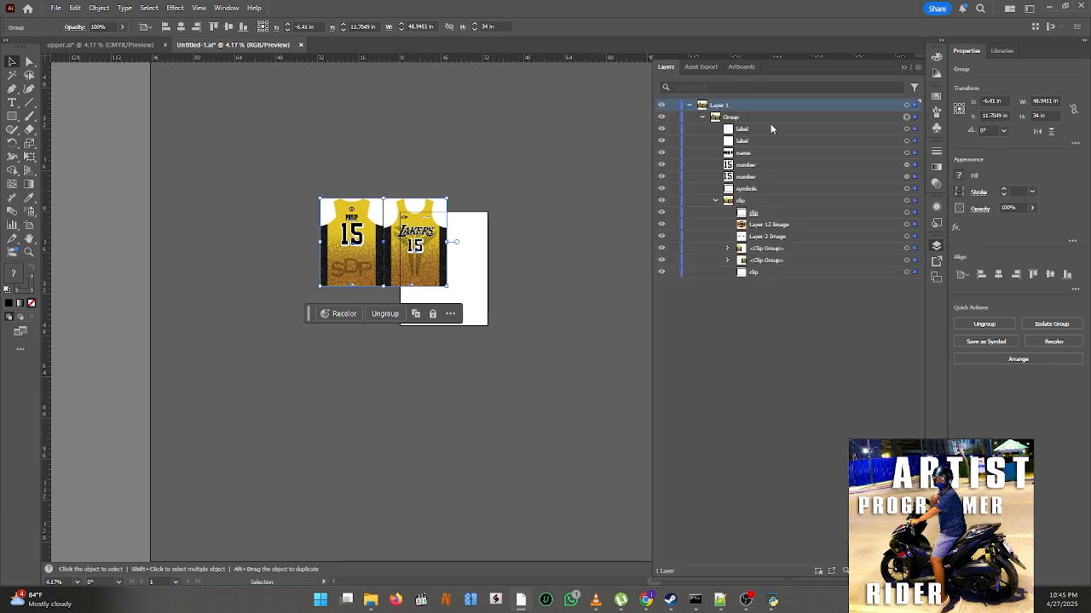
- In the Illustrator Automation tool's Settings Manager, remove the name layer's height limit and save the limit layer settings
{"action": "left_click", "coordinate": [771, 600]}
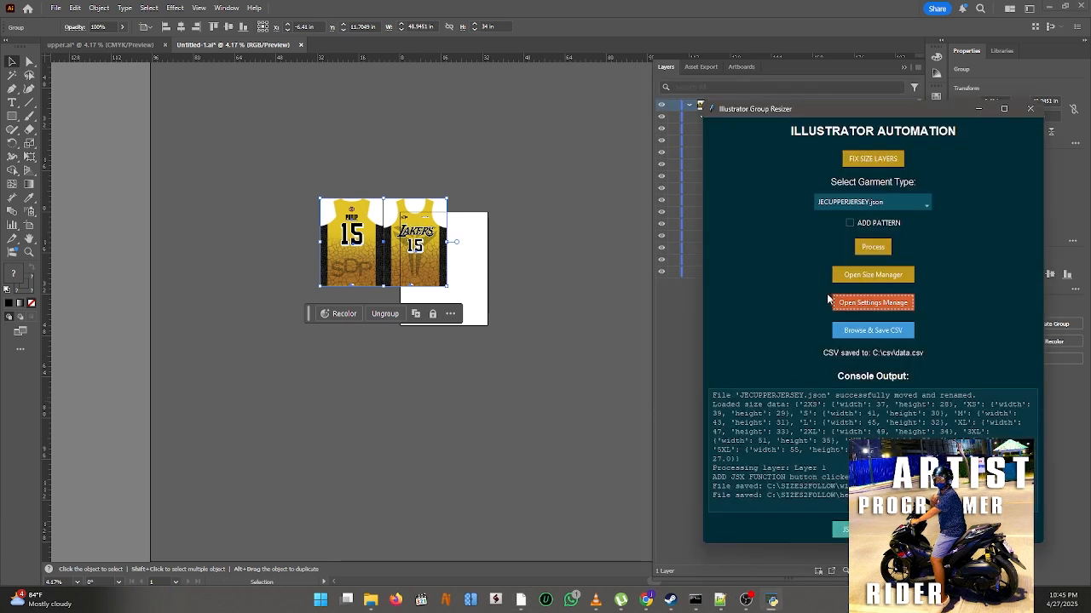
{"action": "left_click", "coordinate": [879, 302]}
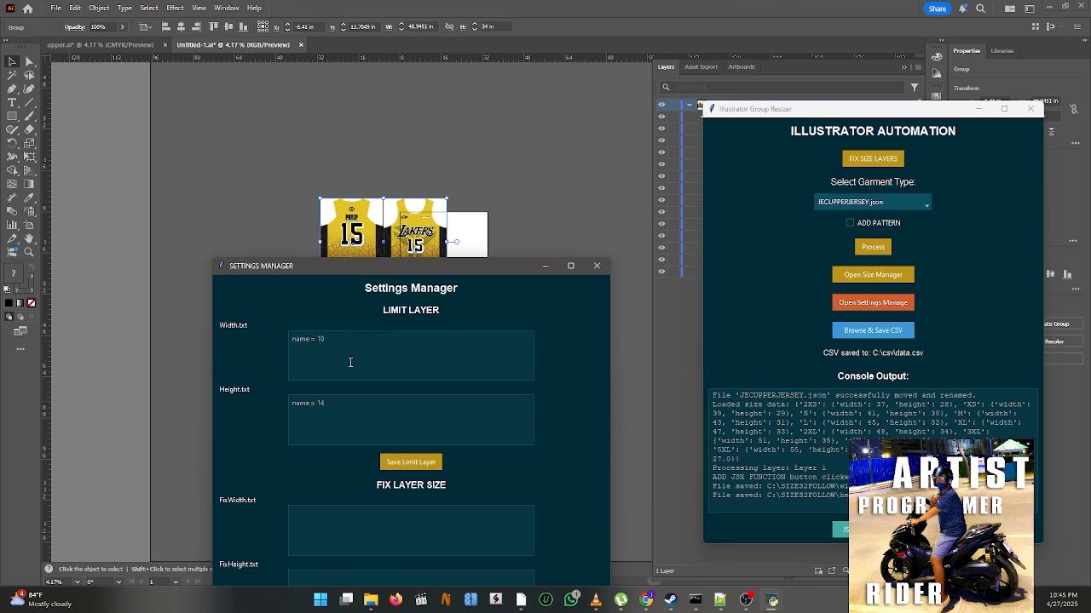
{"action": "left_click_drag", "start_coordinate": [329, 402], "coordinate": [291, 402]}
{"action": "key", "text": "BackSpace"}
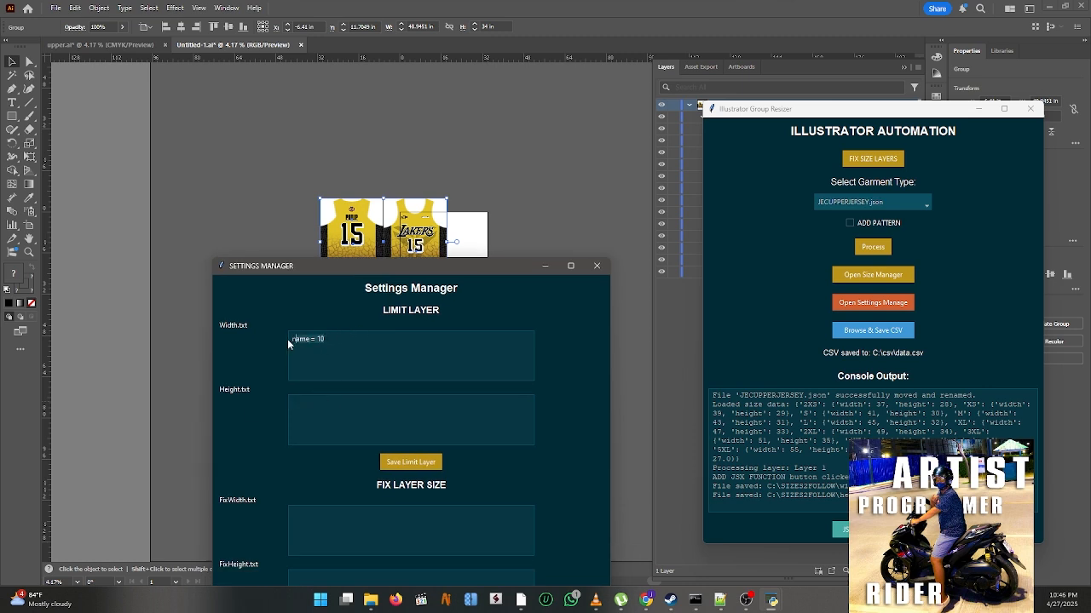
{"action": "left_click_drag", "start_coordinate": [413, 262], "coordinate": [421, 44]}
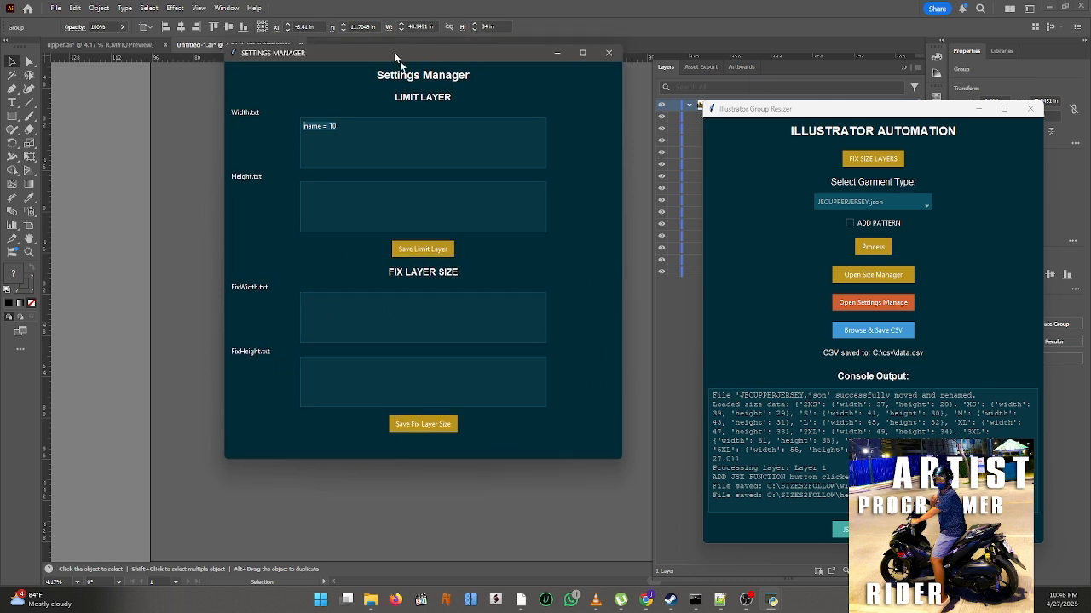
{"action": "left_click_drag", "start_coordinate": [393, 48], "coordinate": [458, 213]}
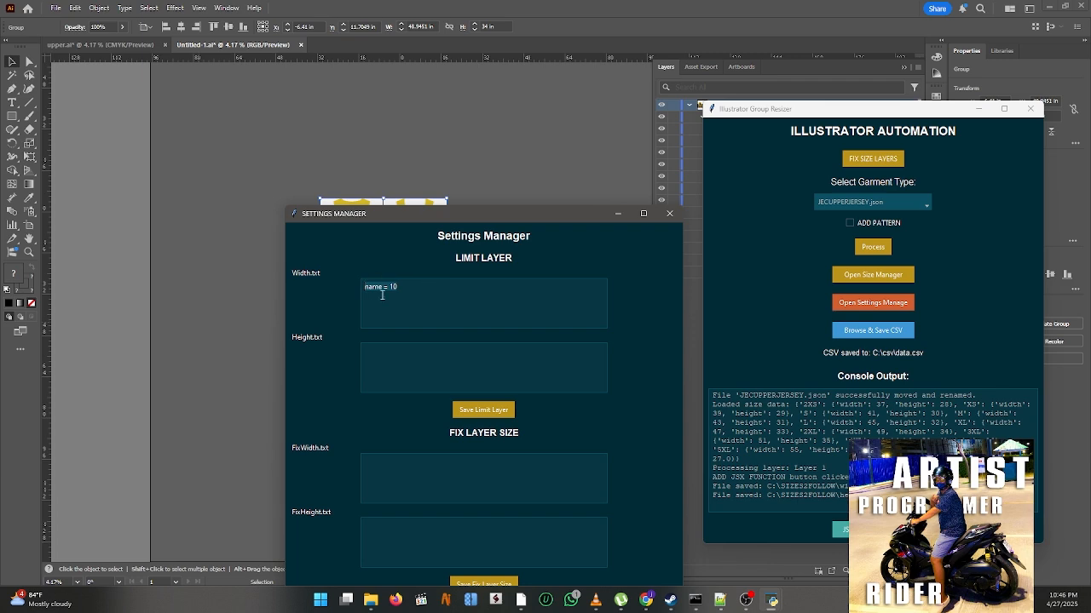
{"action": "left_click", "coordinate": [498, 412]}
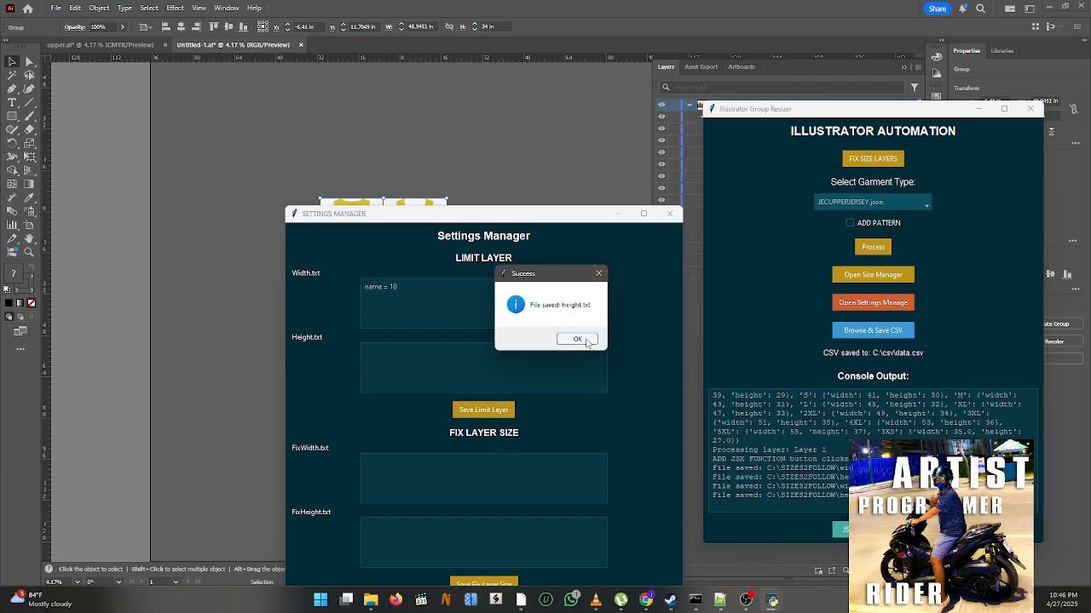
- Close the Settings Manager, generate the jerseys with JECUPPERJERSEY.json, and arrange and sort them in the Export Processor
{"action": "left_click", "coordinate": [584, 339]}
{"action": "left_click", "coordinate": [671, 216]}
{"action": "left_click", "coordinate": [868, 247]}
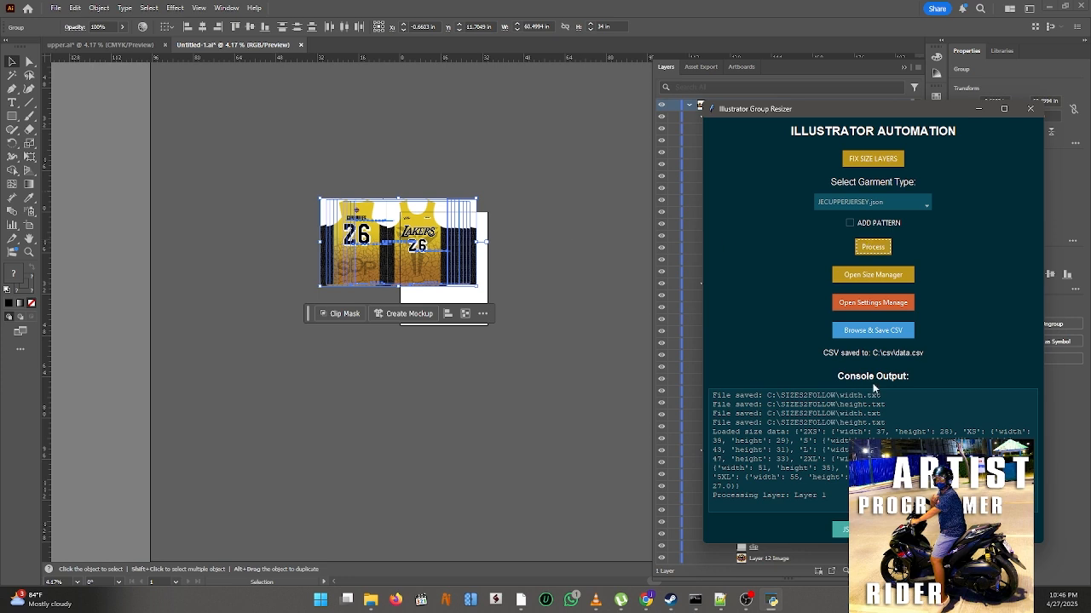
{"action": "left_click", "coordinate": [871, 530]}
{"action": "left_click_drag", "start_coordinate": [692, 124], "coordinate": [801, 170]}
{"action": "left_click", "coordinate": [800, 231]}
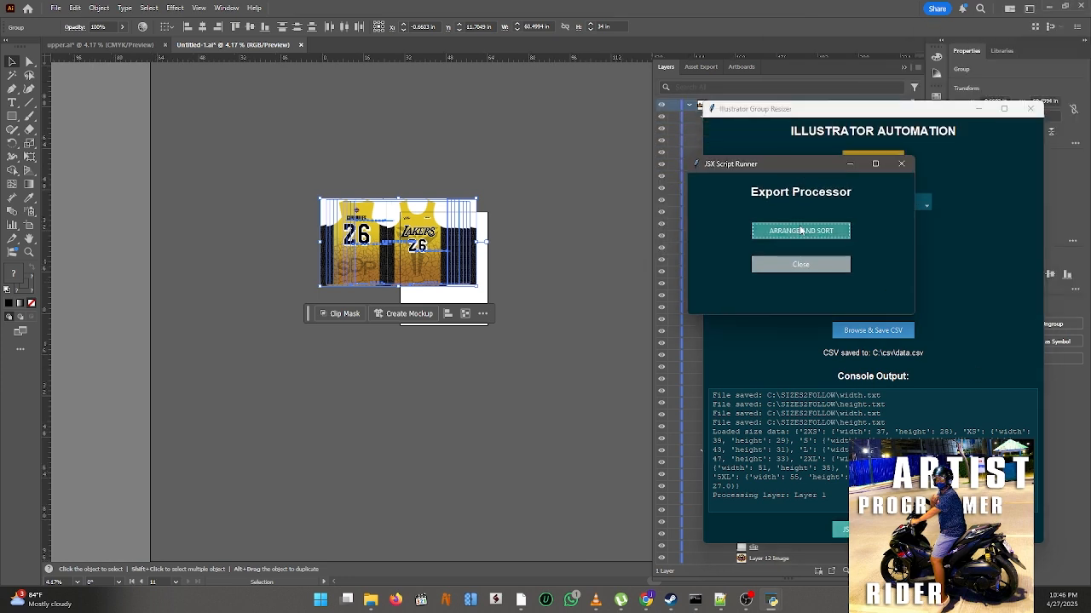
{"action": "left_click", "coordinate": [601, 344]}
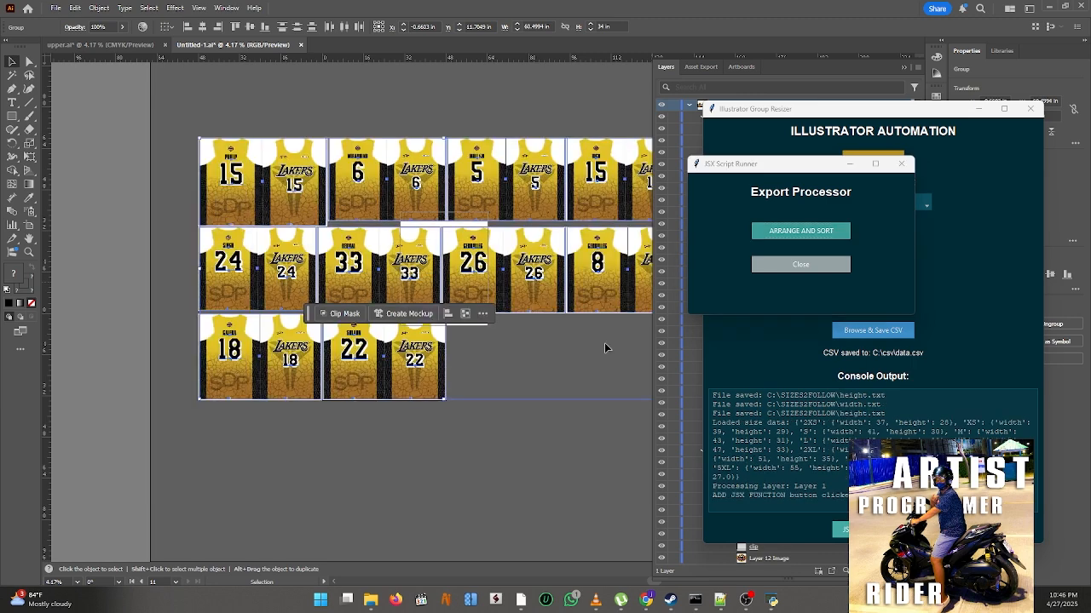
- Examine the back name on the number 6 jersey and compare it with the other generated jerseys
{"action": "scroll", "coordinate": [346, 156], "scroll_direction": "up", "scroll_amount": 5}
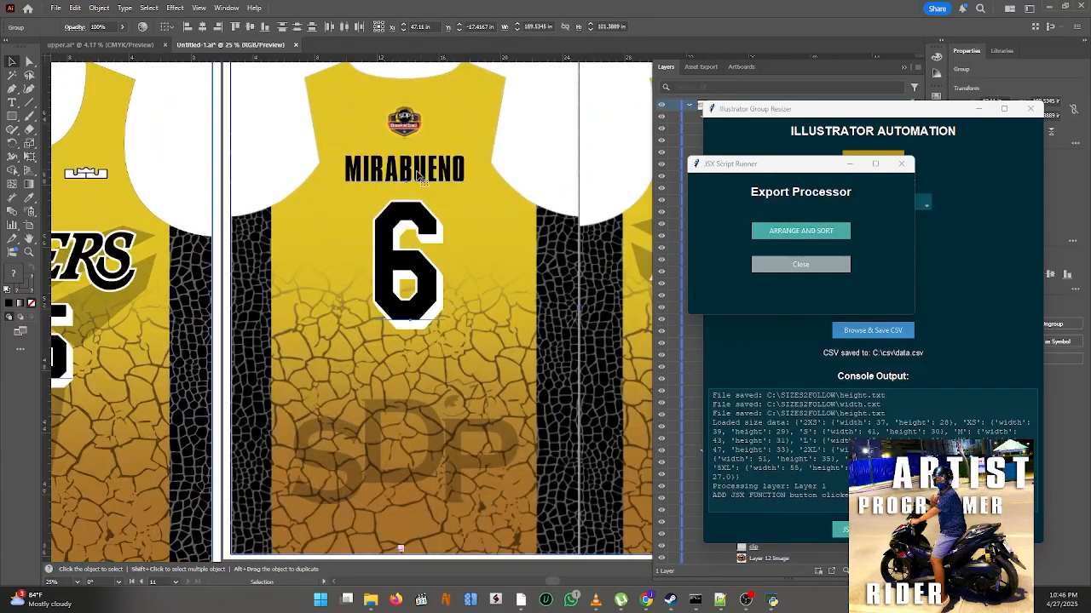
{"action": "left_click", "coordinate": [397, 172]}
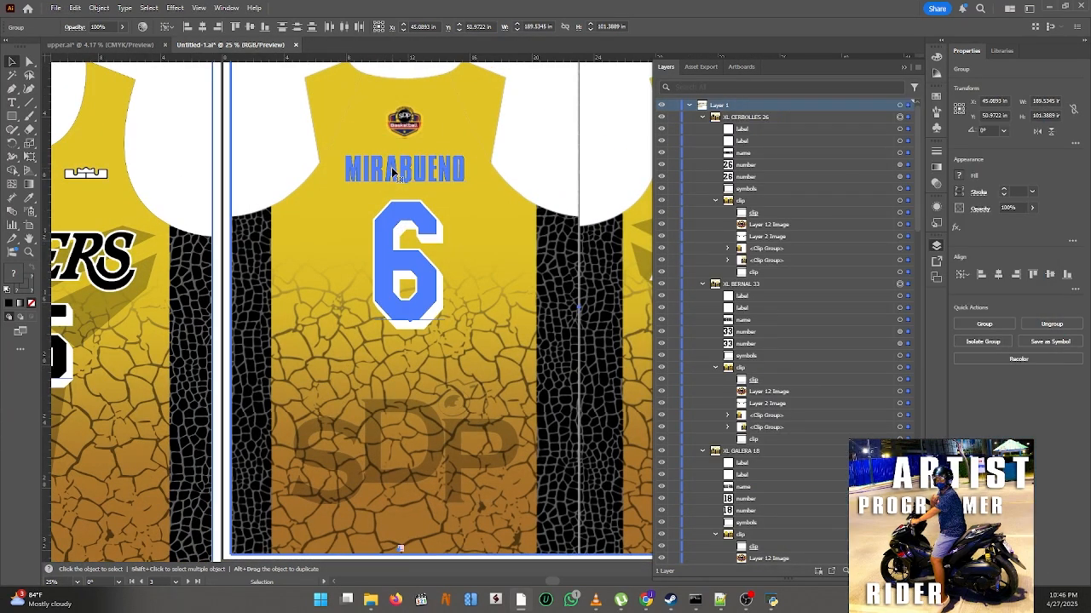
{"action": "scroll", "coordinate": [397, 171], "scroll_direction": "down", "scroll_amount": 2}
{"action": "double_click", "coordinate": [397, 171]}
{"action": "key", "text": "Escape"}
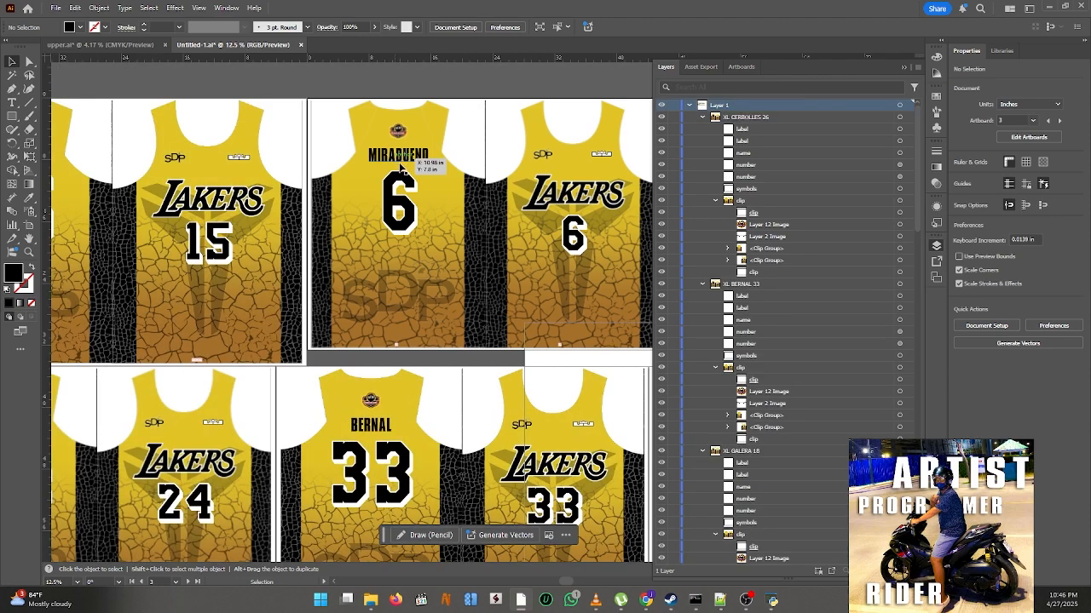
{"action": "scroll", "coordinate": [397, 171], "scroll_direction": "down", "scroll_amount": 2}
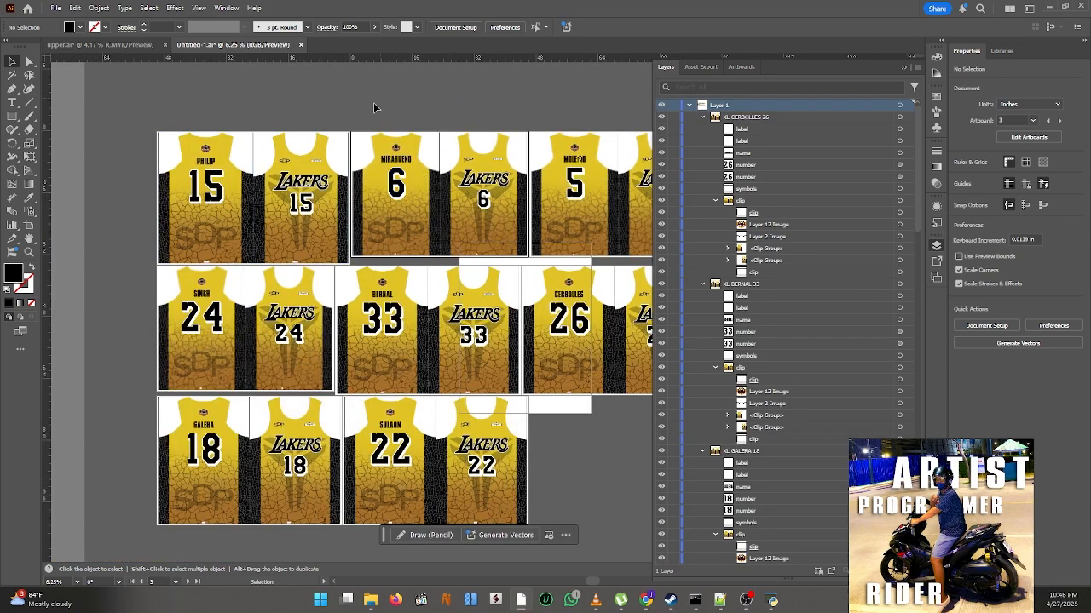
- Undo the generated jerseys back to the single number 15 template jersey and have its layer group named Group
{"action": "scroll", "coordinate": [371, 104], "scroll_direction": "down", "scroll_amount": 1}
{"action": "key", "text": "ctrl+z"}
{"action": "key", "text": "ctrl+z"}
{"action": "key", "text": "ctrl+z"}
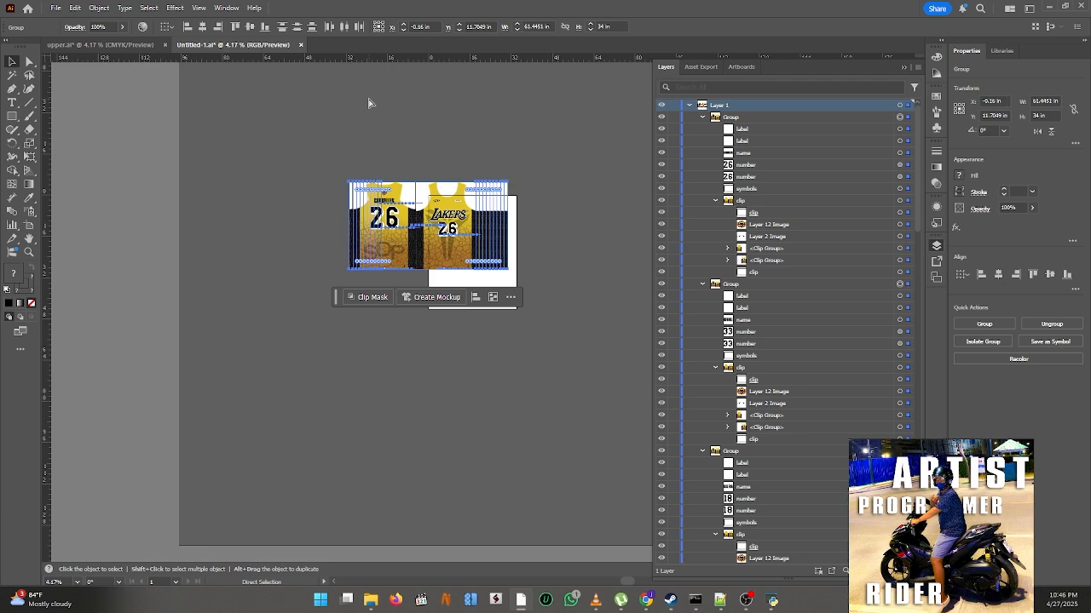
{"action": "key", "text": "ctrl+z"}
{"action": "double_click", "coordinate": [745, 117]}
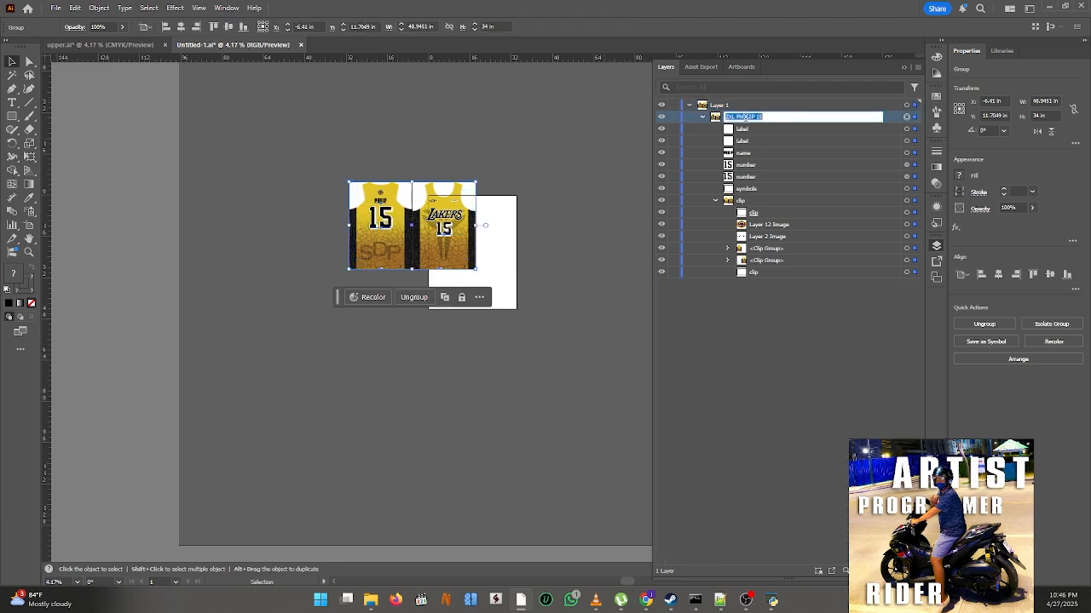
{"action": "type", "text": "d"}
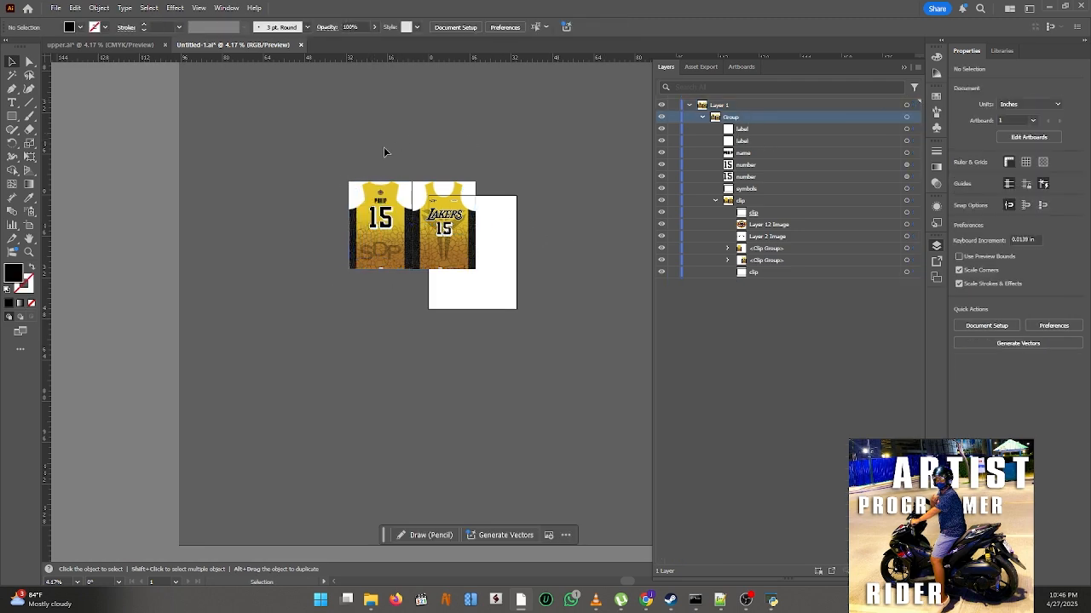
- Draw a black circle about 2.9 in in diameter above the template jersey
{"action": "key", "text": "ctrl+equal"}
{"action": "key", "text": "ctrl+equal"}
{"action": "left_click", "coordinate": [100, 44]}
{"action": "left_click", "coordinate": [243, 45]}
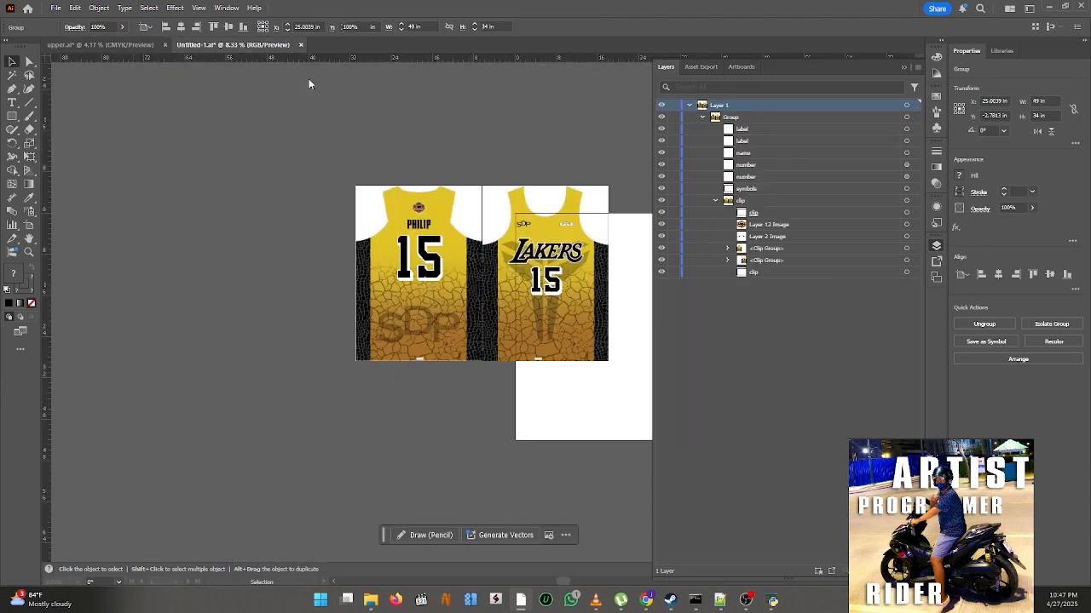
{"action": "left_click", "coordinate": [409, 128]}
{"action": "scroll", "coordinate": [545, 217], "scroll_direction": "up", "scroll_amount": 2}
{"action": "scroll", "coordinate": [444, 208], "scroll_direction": "down", "scroll_amount": 1}
{"action": "left_click", "coordinate": [12, 117]}
{"action": "left_click_drag", "start_coordinate": [12, 118], "coordinate": [43, 145]}
{"action": "left_click_drag", "start_coordinate": [437, 122], "coordinate": [459, 145]}
{"action": "left_click", "coordinate": [11, 62]}
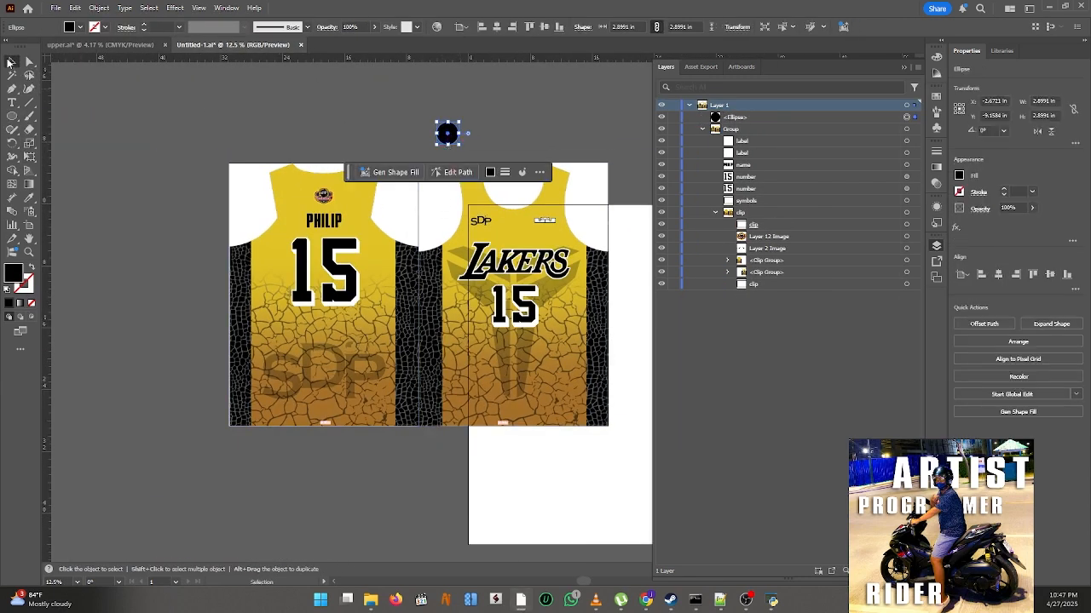
- Name the circle logo, placing it below the front number 15 and inside the jersey group directly beneath symbols
{"action": "left_click", "coordinate": [564, 94]}
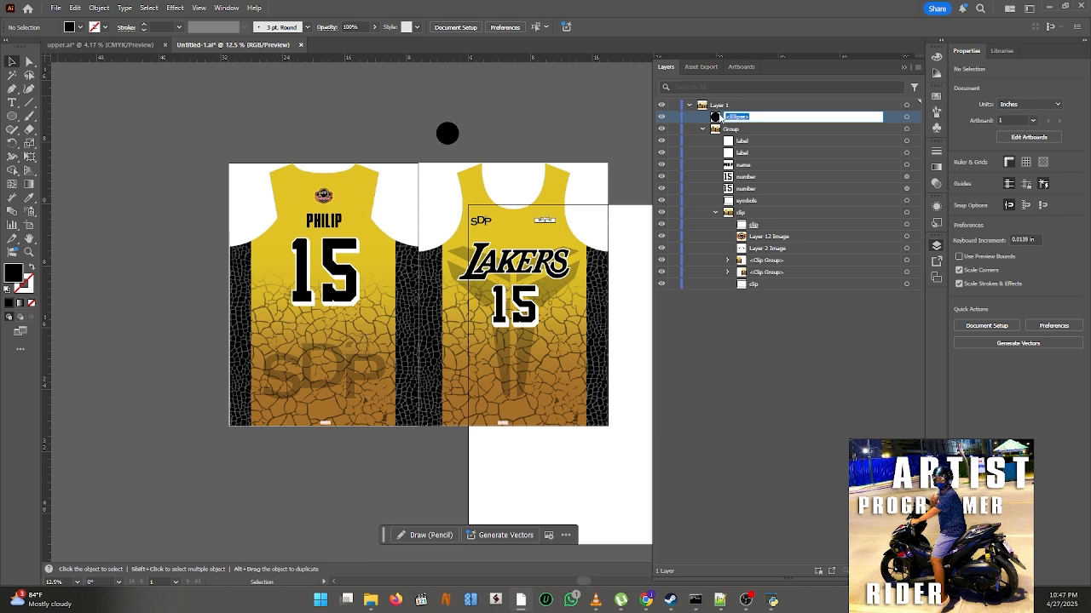
{"action": "left_click_drag", "start_coordinate": [447, 134], "coordinate": [511, 349]}
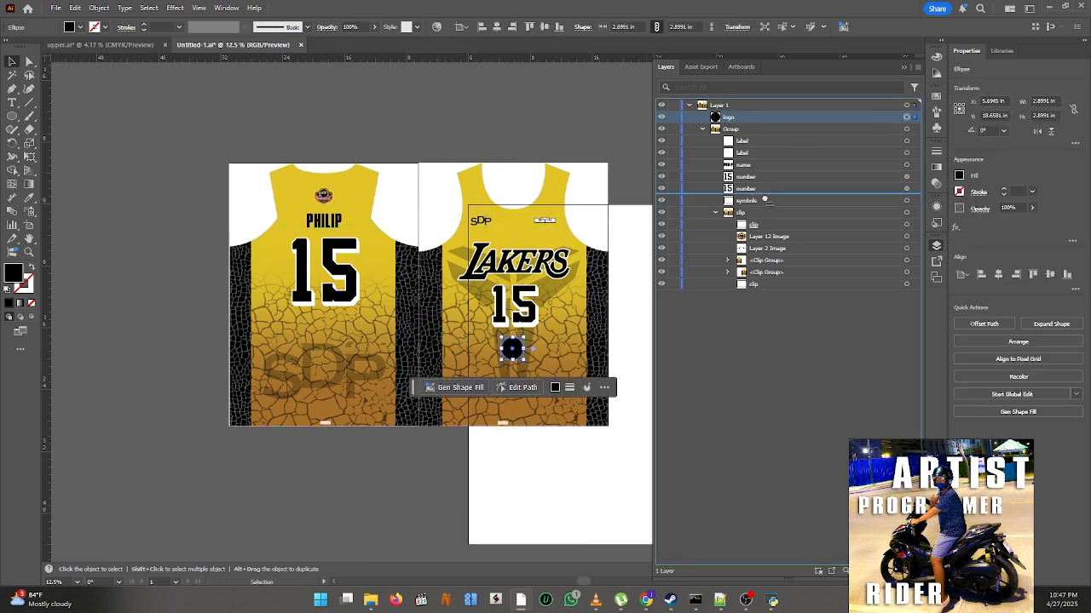
{"action": "left_click_drag", "start_coordinate": [768, 140], "coordinate": [768, 207]}
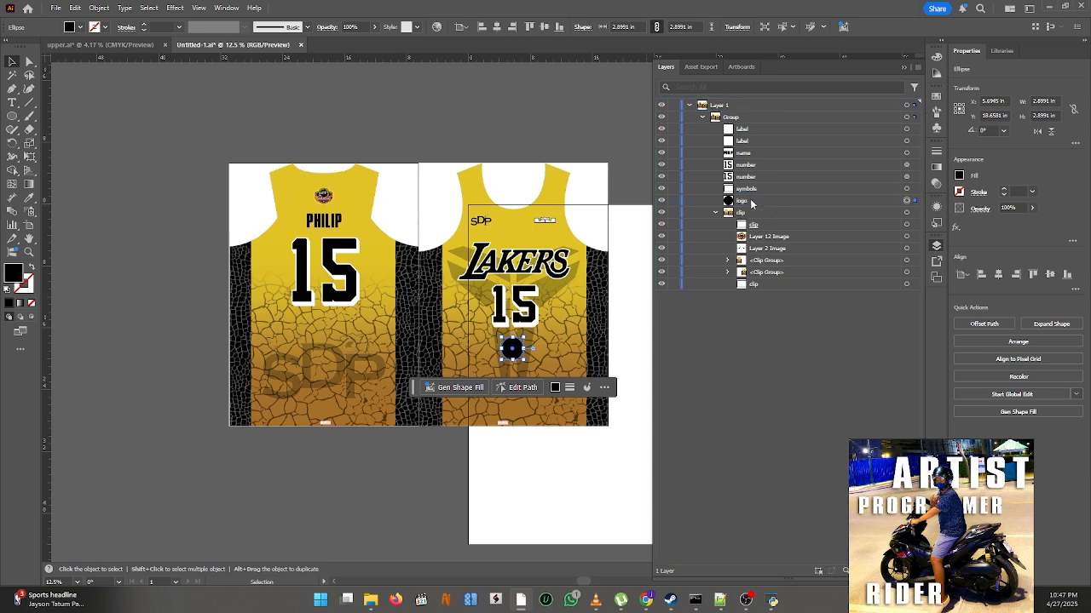
- Move the back badge's Layer 12 Image out of the clip group into the jersey group, directly above logo
{"action": "scroll", "coordinate": [162, 218], "scroll_direction": "up", "scroll_amount": 3}
{"action": "left_click_drag", "start_coordinate": [584, 169], "coordinate": [508, 162]}
{"action": "double_click", "coordinate": [509, 162]}
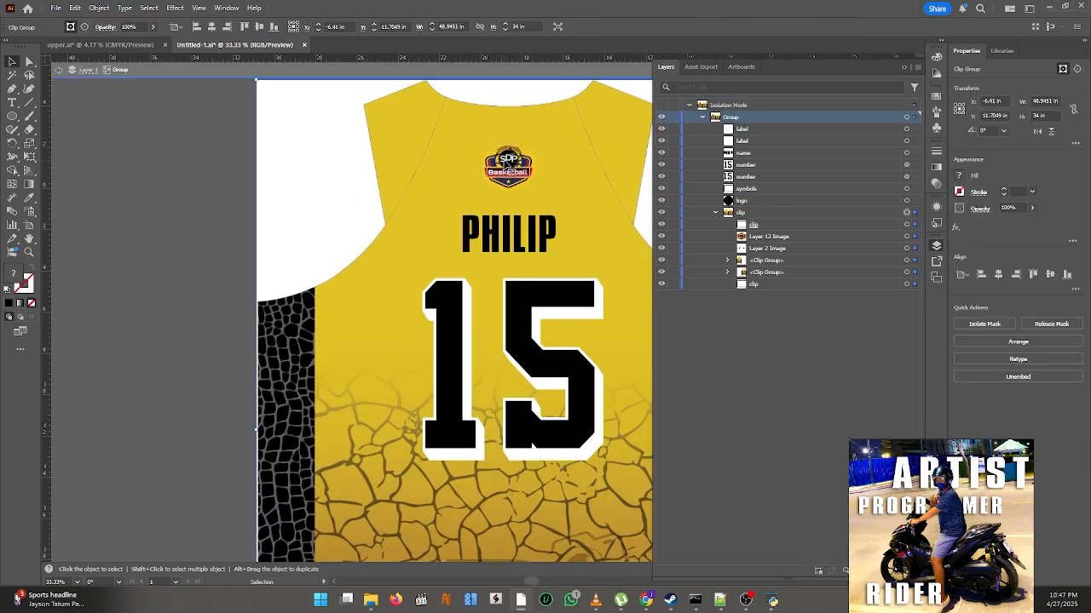
{"action": "double_click", "coordinate": [509, 162]}
{"action": "left_click", "coordinate": [763, 141]}
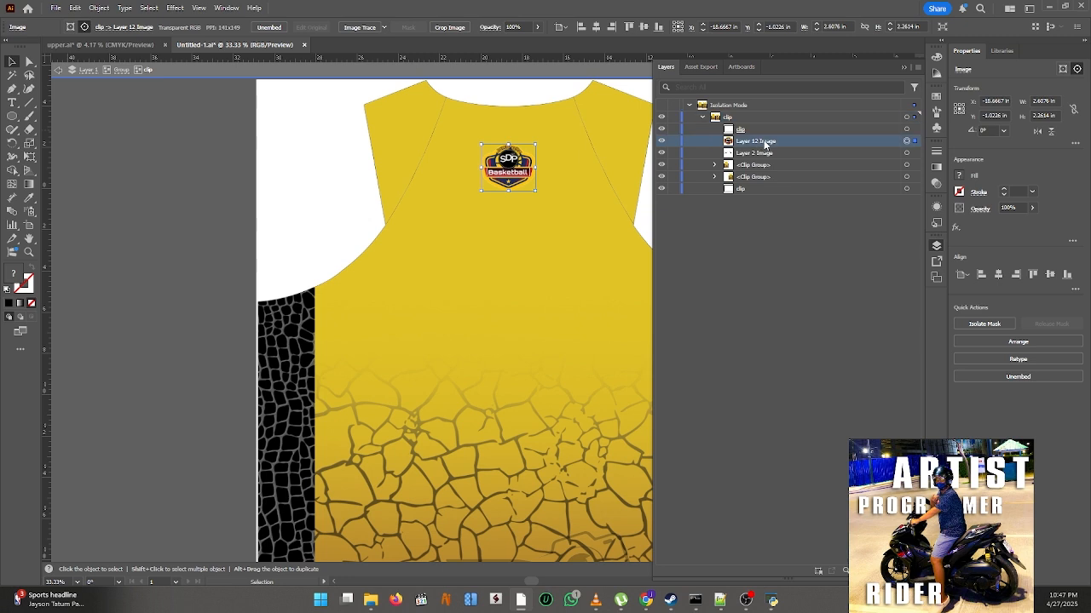
{"action": "key", "text": "Escape"}
{"action": "mouse_move", "coordinate": [765, 236]}
{"action": "left_mouse_down"}
{"action": "mouse_move", "coordinate": [736, 226]}
{"action": "mouse_move", "coordinate": [738, 213]}
{"action": "left_mouse_up"}
{"action": "left_click", "coordinate": [172, 180]}
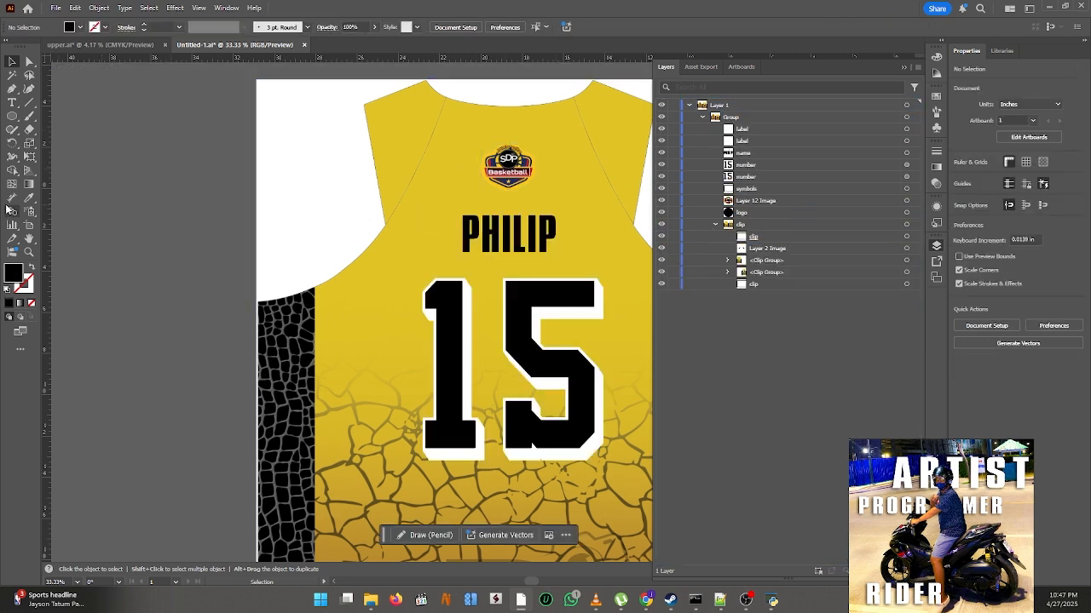
- Draw a circle about 3.25 in in diameter centred on the back badge and move Layer 12 Image out of the jersey group beneath it
{"action": "left_click_drag", "start_coordinate": [13, 122], "coordinate": [51, 144]}
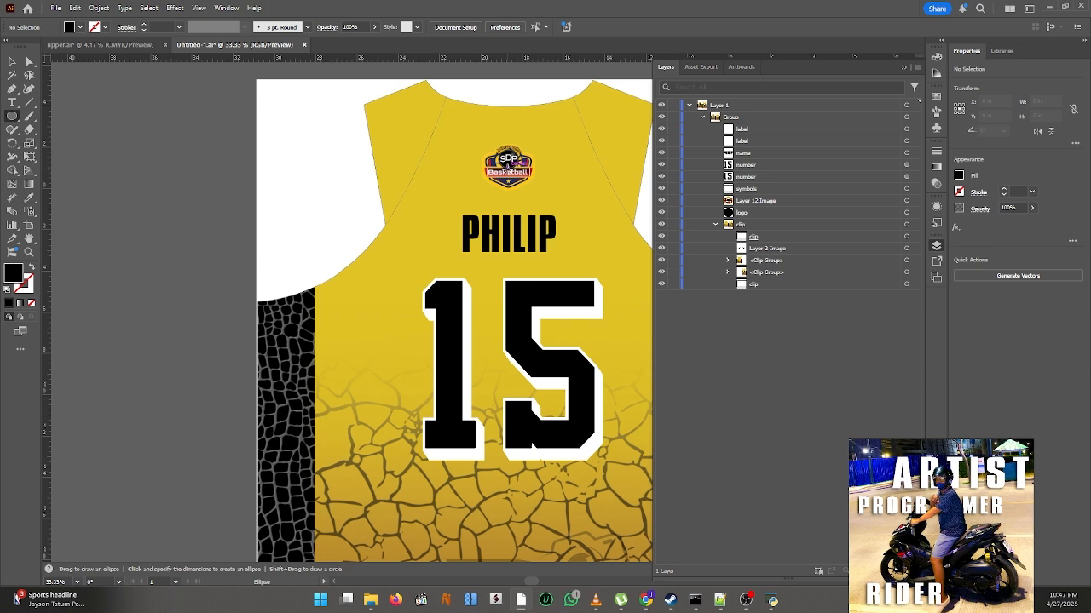
{"action": "left_click_drag", "start_coordinate": [508, 162], "coordinate": [542, 201]}
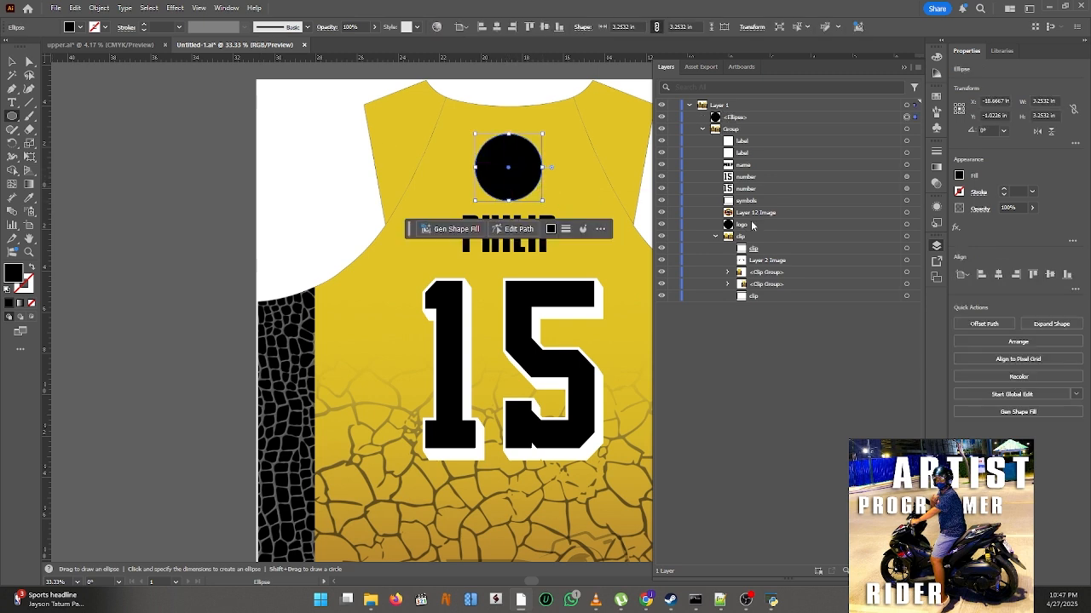
{"action": "left_click_drag", "start_coordinate": [747, 213], "coordinate": [752, 123]}
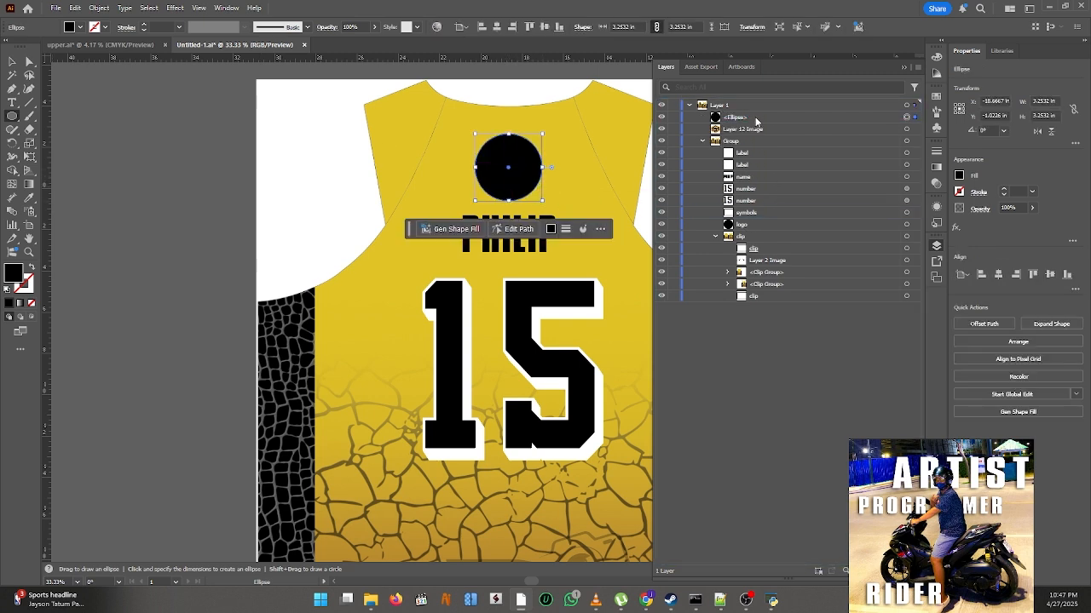
- Remove the fill from the circle around the back badge and group the circle with Layer 12 Image
{"action": "left_click", "coordinate": [916, 129]}
{"action": "key", "text": "v"}
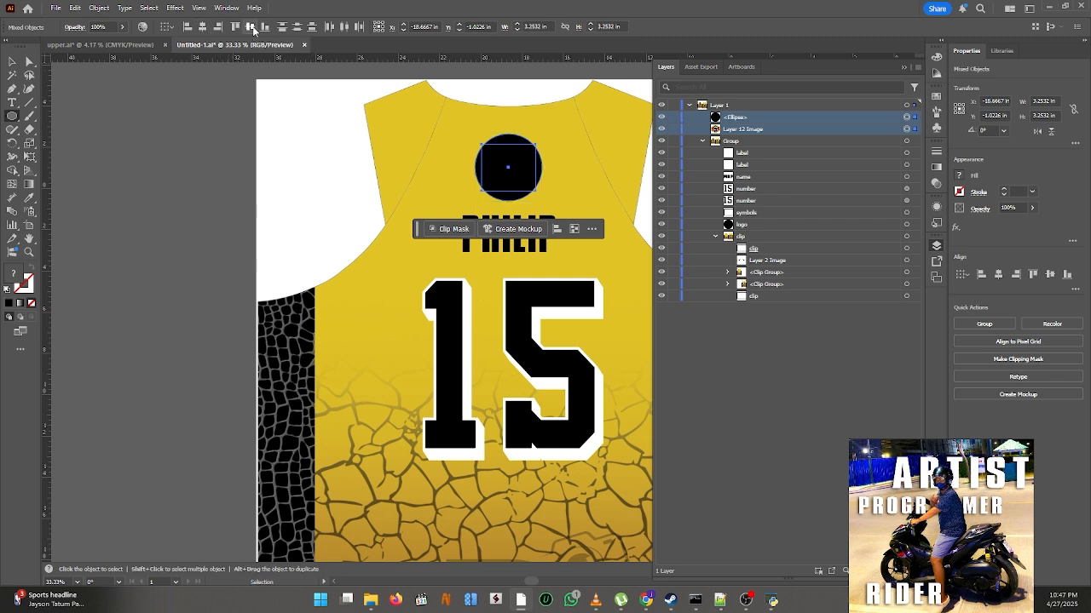
{"action": "left_click", "coordinate": [752, 116]}
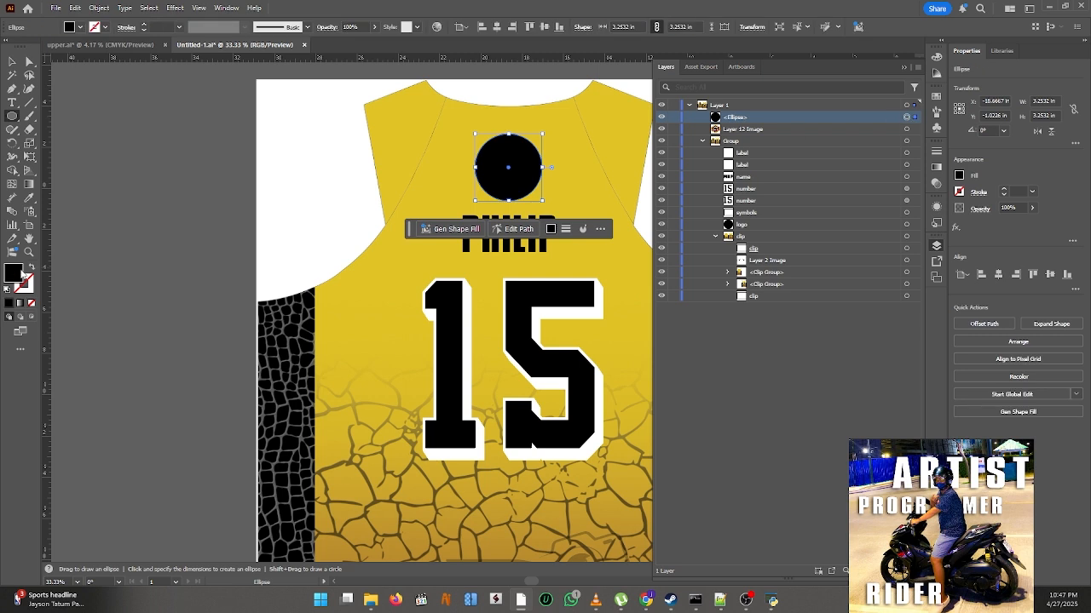
{"action": "left_click", "coordinate": [32, 305]}
{"action": "left_click", "coordinate": [756, 130], "text": "shift"}
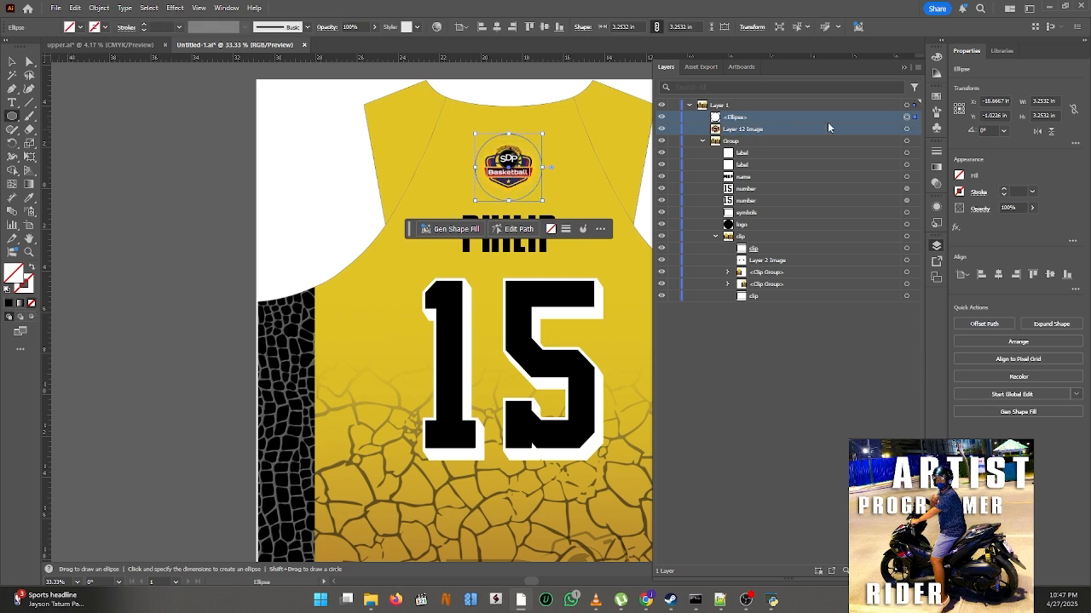
{"action": "left_click", "coordinate": [916, 128], "text": "shift"}
{"action": "key", "text": "ctrl+g"}
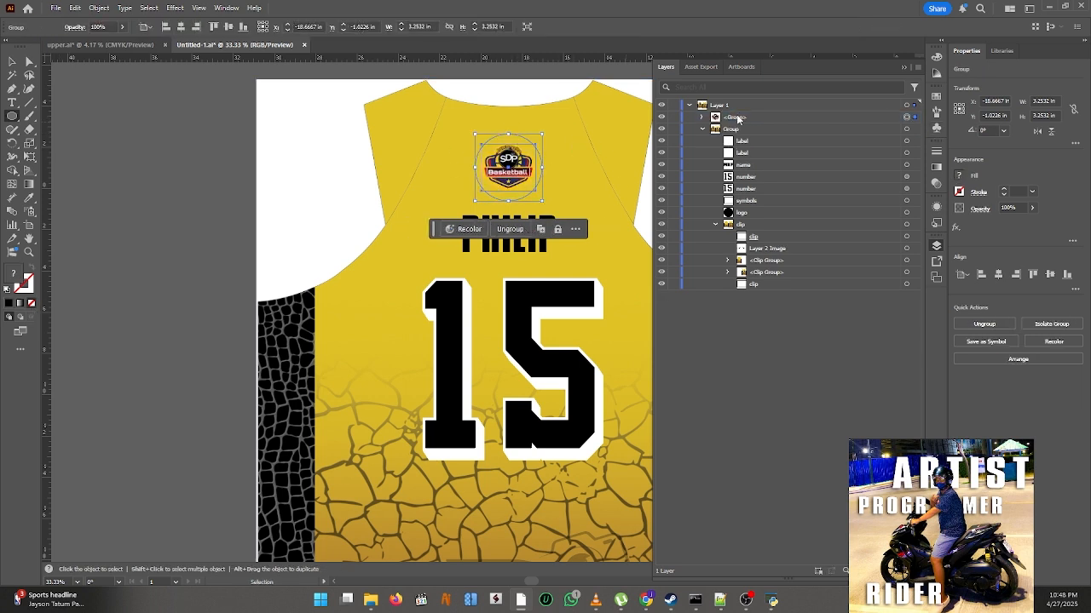
- Rename the badge group logo and move it into the jersey group between symbols and the existing logo layer
{"action": "double_click", "coordinate": [731, 117]}
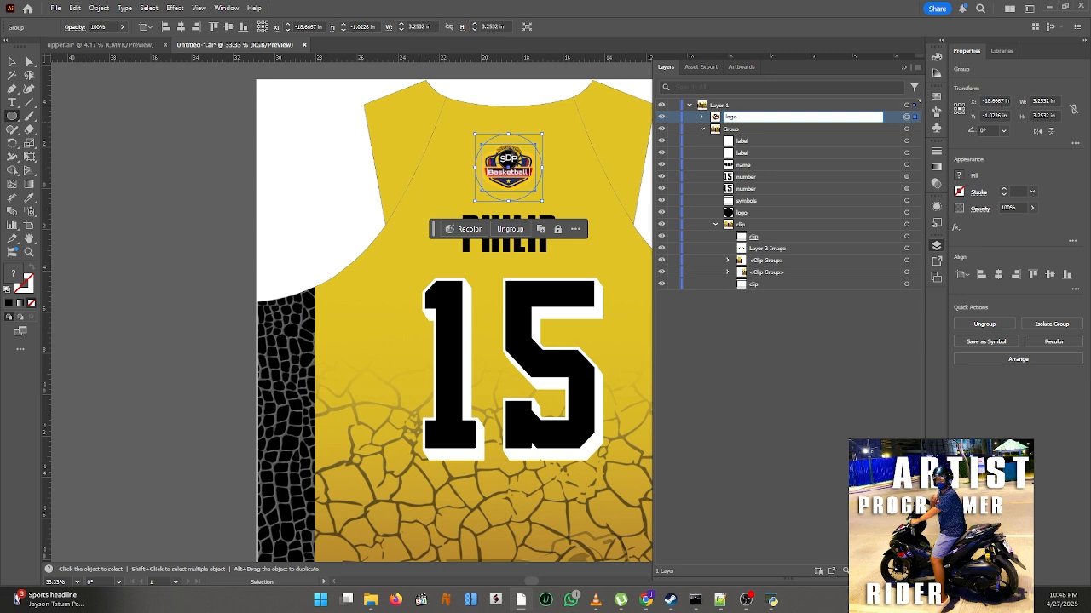
{"action": "type", "text": "logo"}
{"action": "key", "text": "Return"}
{"action": "left_click_drag", "start_coordinate": [743, 116], "coordinate": [750, 206]}
{"action": "key", "text": "ctrl+minus"}
{"action": "key", "text": "ctrl+minus"}
{"action": "key", "text": "ctrl+minus"}
{"action": "left_click", "coordinate": [279, 168]}
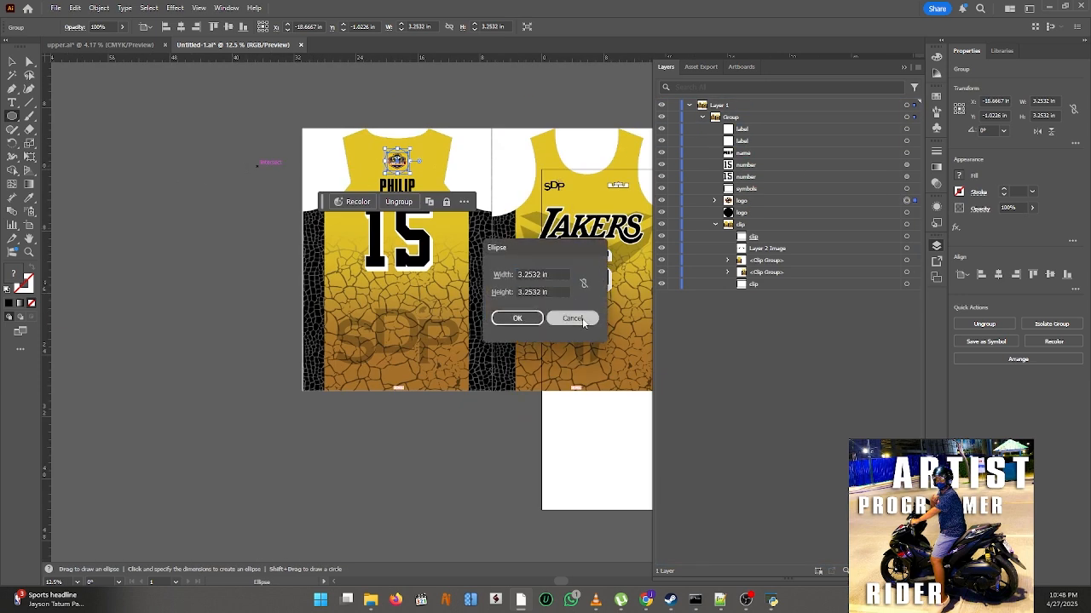
{"action": "key", "text": "Escape"}
{"action": "key", "text": "v"}
{"action": "left_click", "coordinate": [325, 124]}
- Check the bounds of the back badge's logo group on the template jersey
{"action": "key", "text": "ctrl+plus"}
{"action": "key", "text": "ctrl+plus"}
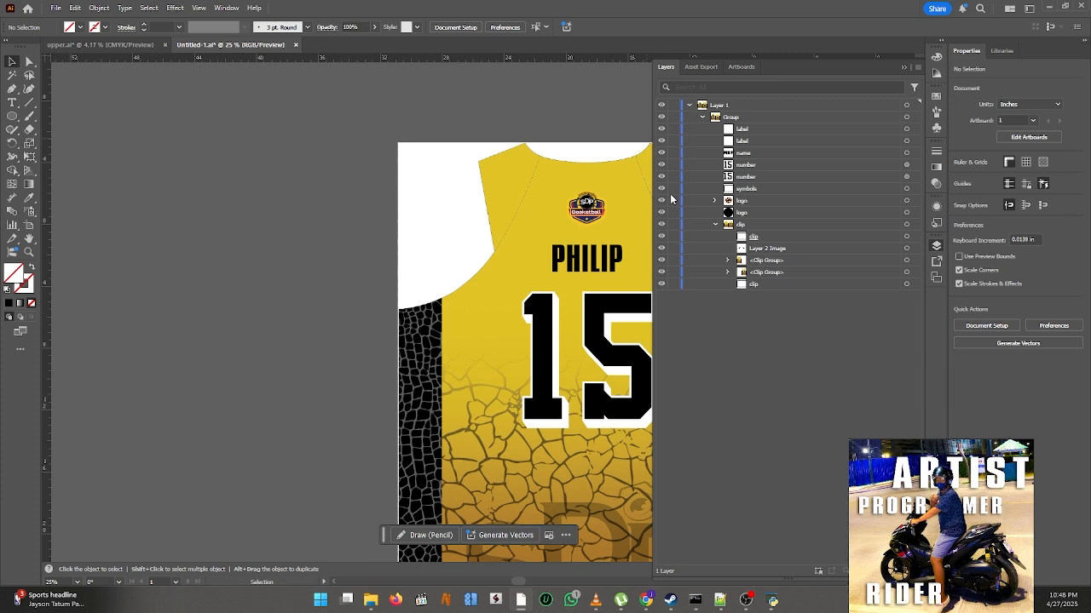
{"action": "left_click", "coordinate": [907, 200]}
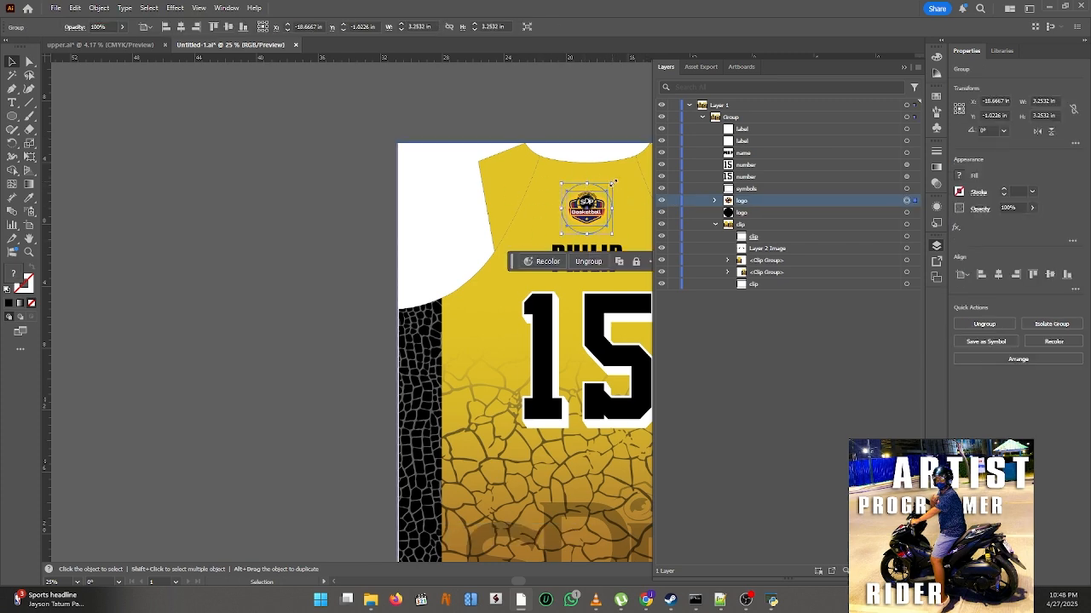
{"action": "key", "text": "ctrl+minus"}
{"action": "key", "text": "ctrl+minus"}
{"action": "key", "text": "ctrl+minus"}
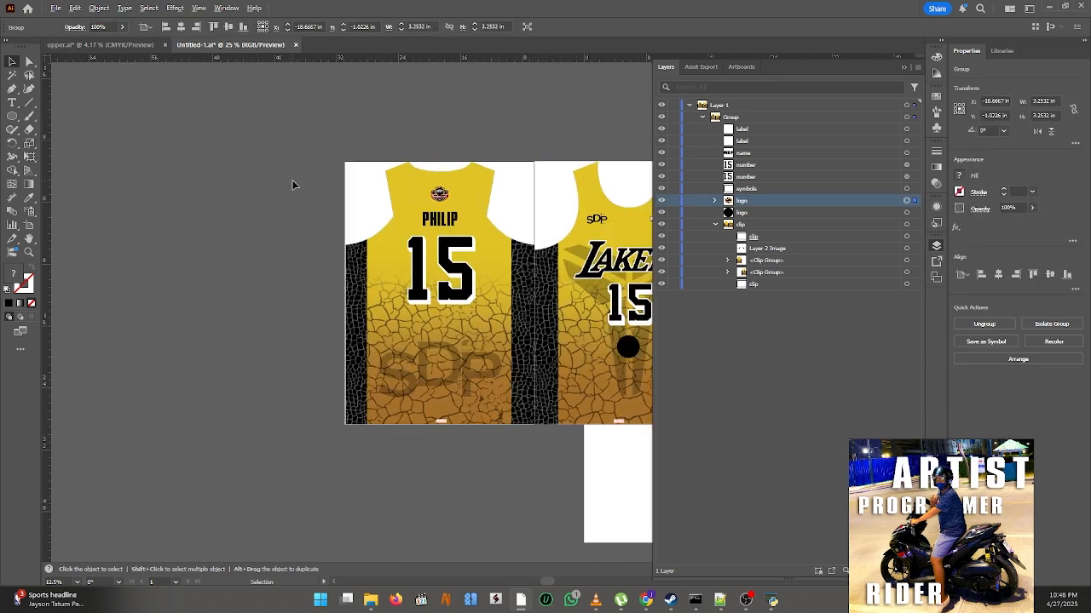
{"action": "left_click", "coordinate": [275, 187]}
- Switch to the Illustrator Automation tool, generate the jerseys from the template with logos, and arrange and sort them
{"action": "mouse_move", "coordinate": [772, 600]}
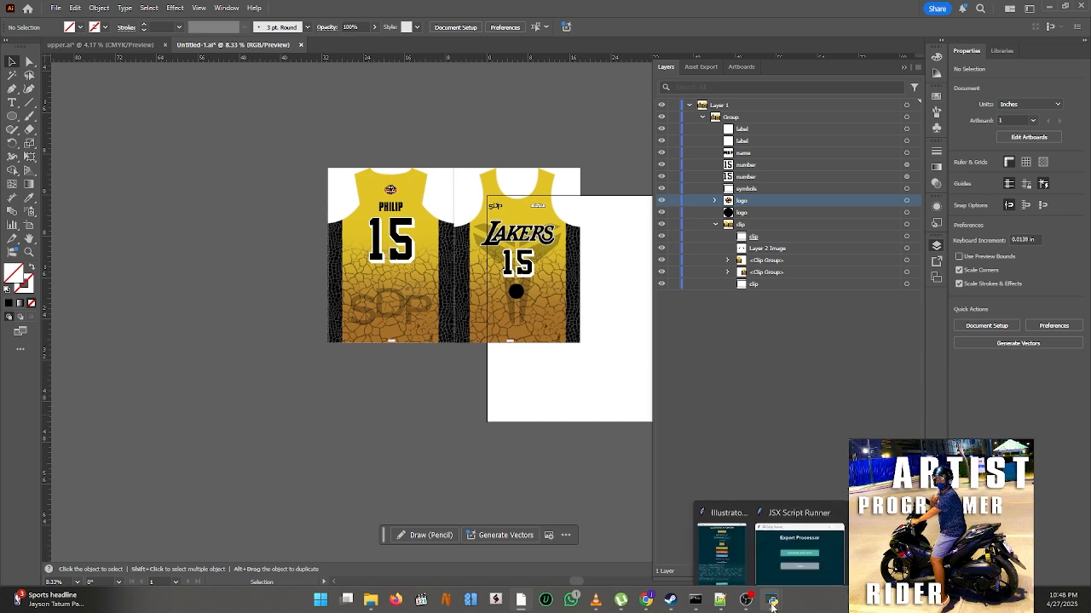
{"action": "left_click", "coordinate": [722, 565]}
{"action": "left_click", "coordinate": [921, 175]}
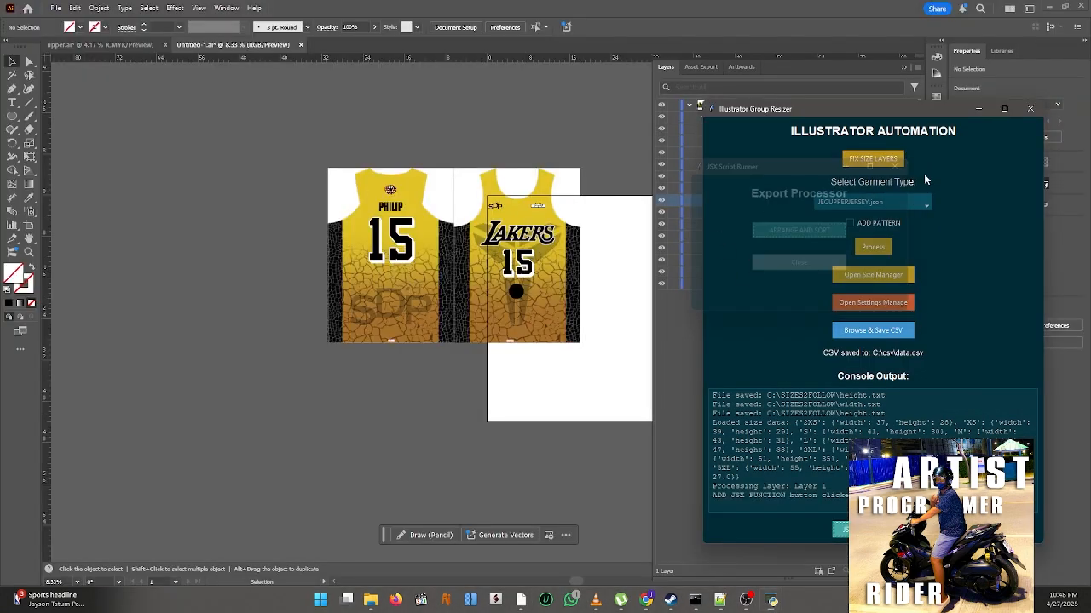
{"action": "left_click", "coordinate": [872, 248]}
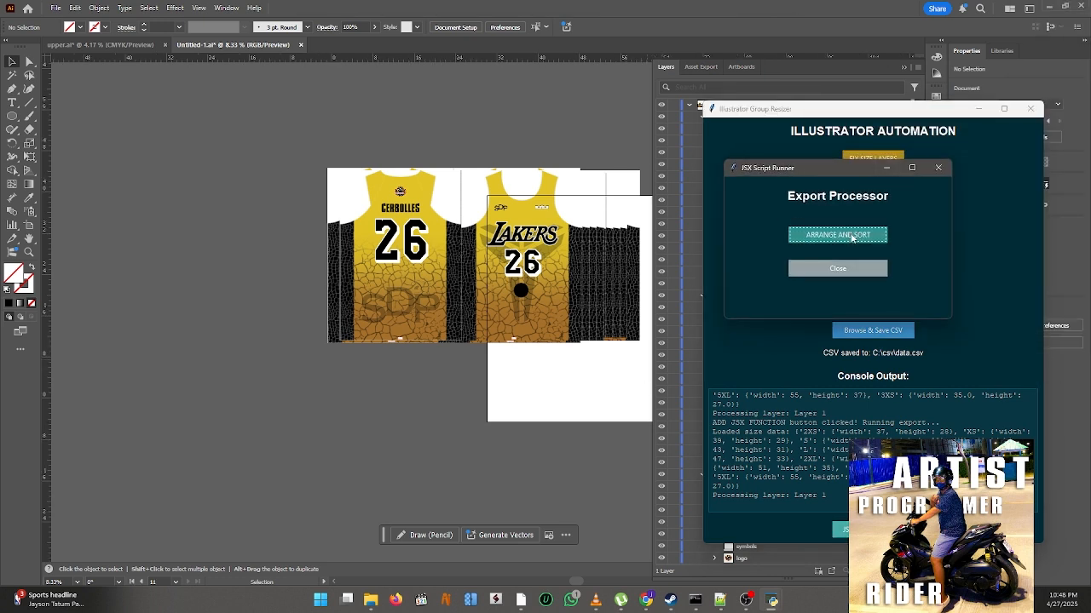
{"action": "left_click", "coordinate": [837, 234]}
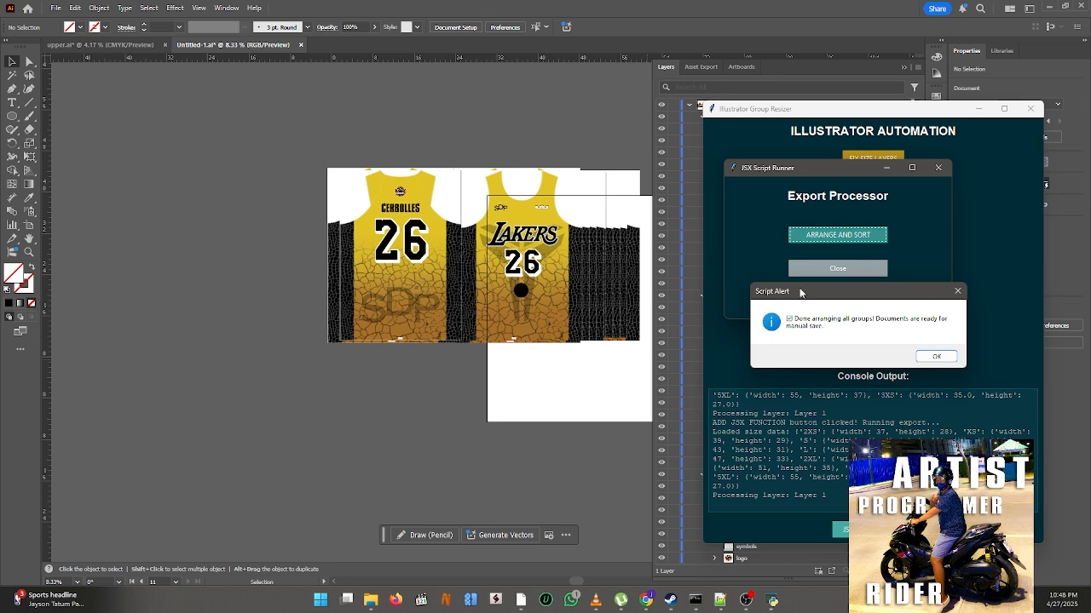
{"action": "left_click", "coordinate": [932, 355]}
{"action": "left_click", "coordinate": [939, 172]}
{"action": "left_click", "coordinate": [499, 180]}
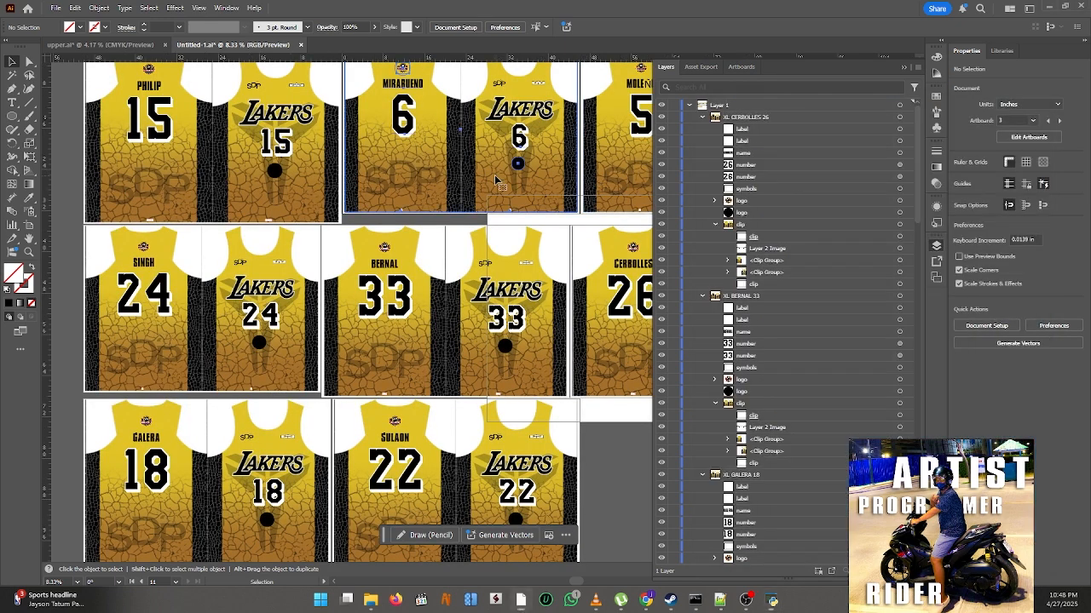
- Check the width and height of the back badge's logo group on the 2XL number 15 jersey, isolating the jersey group for it
{"action": "scroll", "coordinate": [494, 176], "scroll_direction": "down", "scroll_amount": 2}
{"action": "scroll", "coordinate": [299, 117], "scroll_direction": "up", "scroll_amount": 4}
{"action": "scroll", "coordinate": [380, 120], "scroll_direction": "up", "scroll_amount": 2}
{"action": "double_click", "coordinate": [385, 137]}
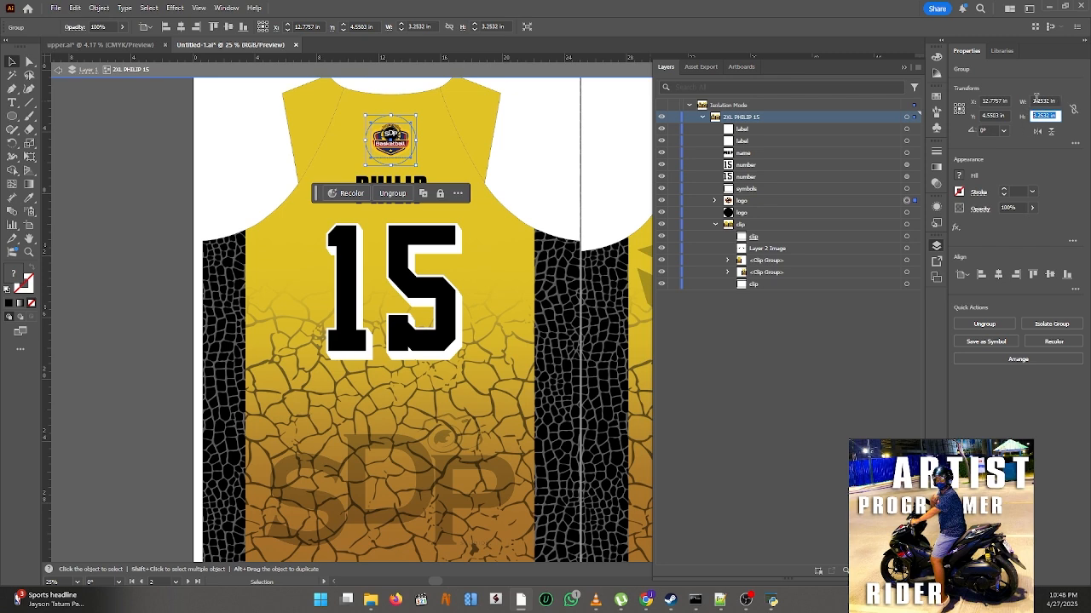
{"action": "key", "text": "alt+space"}
{"action": "left_click", "coordinate": [128, 192]}
{"action": "double_click", "coordinate": [128, 191]}
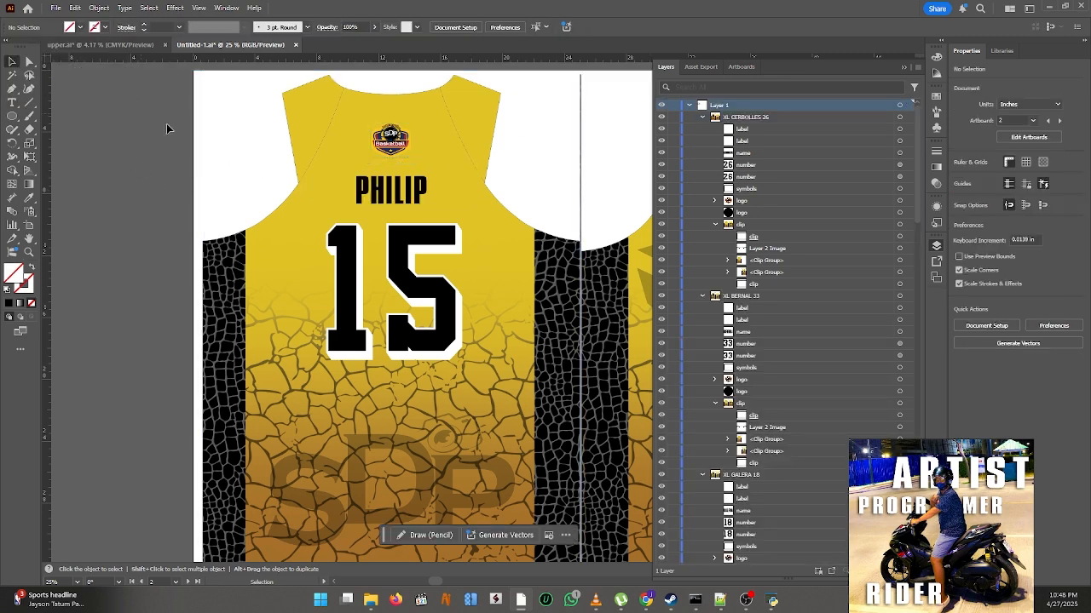
{"action": "left_click", "coordinate": [390, 138]}
{"action": "key", "text": "Tab"}
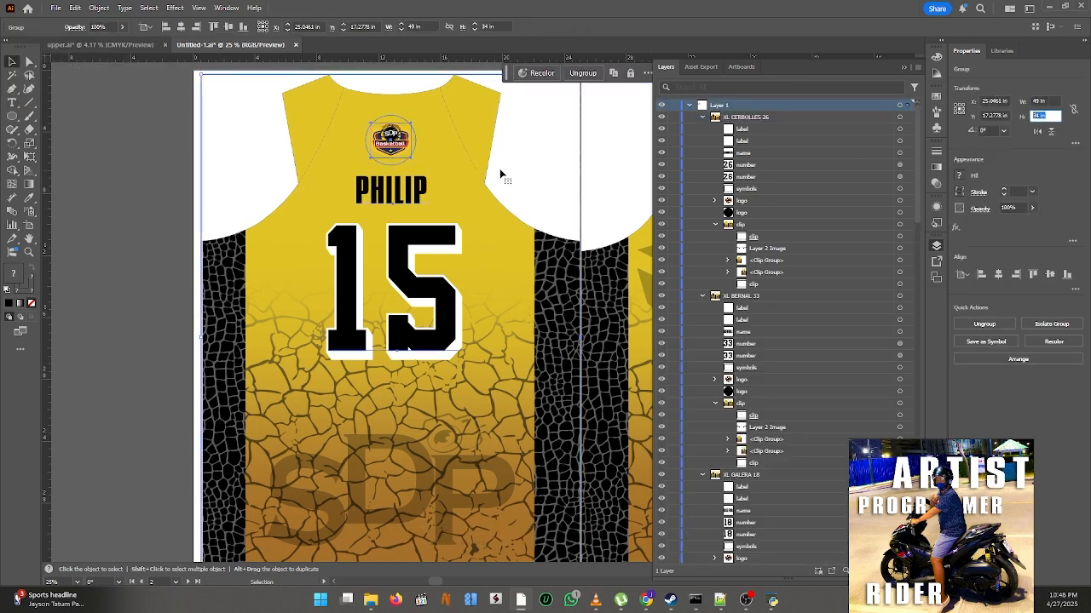
- Isolate the XL number 22 jersey, check the size of its back badge's logo group, and leave isolation
{"action": "scroll", "coordinate": [265, 184], "scroll_direction": "down", "scroll_amount": 6}
{"action": "scroll", "coordinate": [473, 312], "scroll_direction": "up", "scroll_amount": 4}
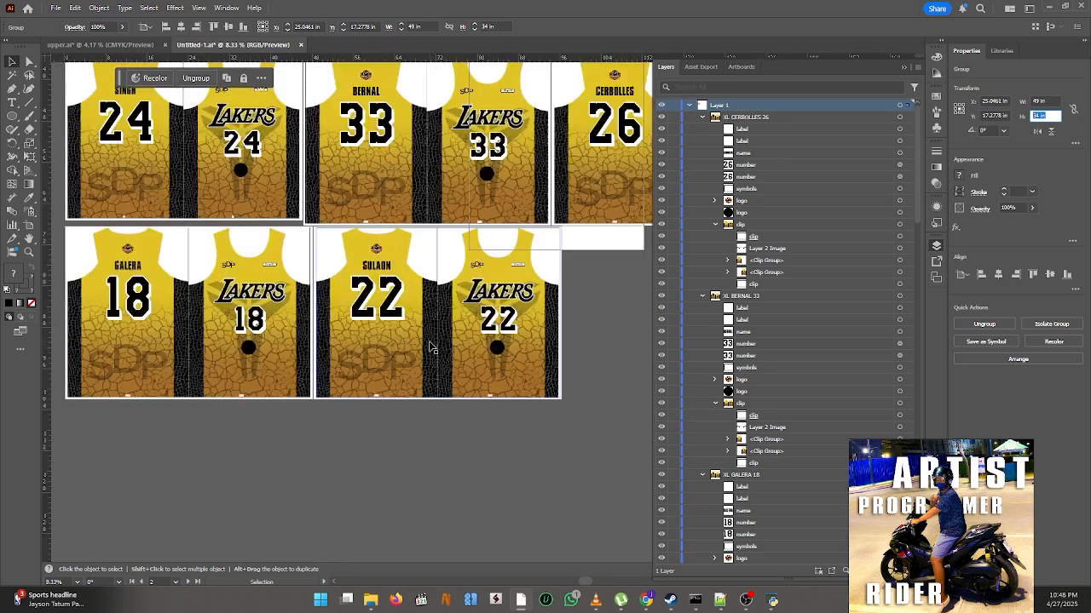
{"action": "left_click", "coordinate": [435, 350]}
{"action": "scroll", "coordinate": [386, 350], "scroll_direction": "up", "scroll_amount": 2}
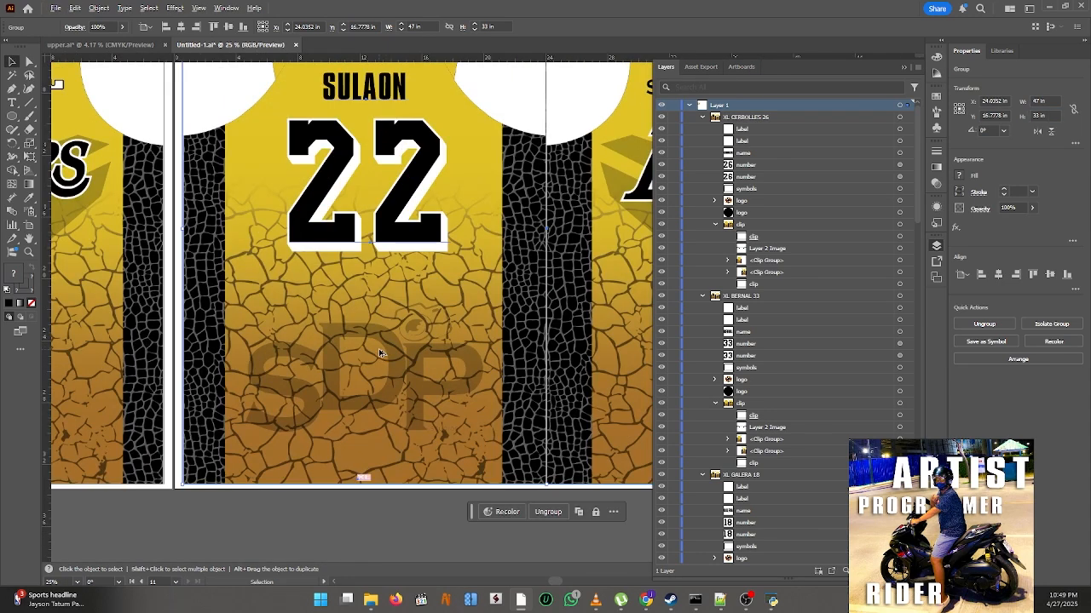
{"action": "scroll", "coordinate": [380, 353], "scroll_direction": "down", "scroll_amount": 2}
{"action": "scroll", "coordinate": [381, 144], "scroll_direction": "down", "scroll_amount": 1}
{"action": "double_click", "coordinate": [369, 158]}
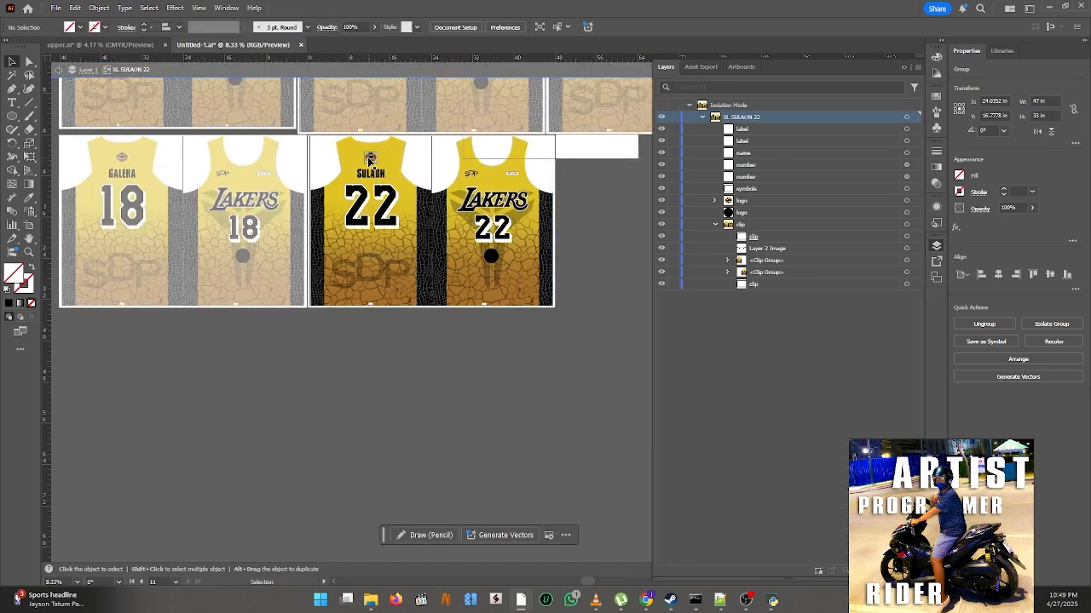
{"action": "left_click", "coordinate": [368, 158]}
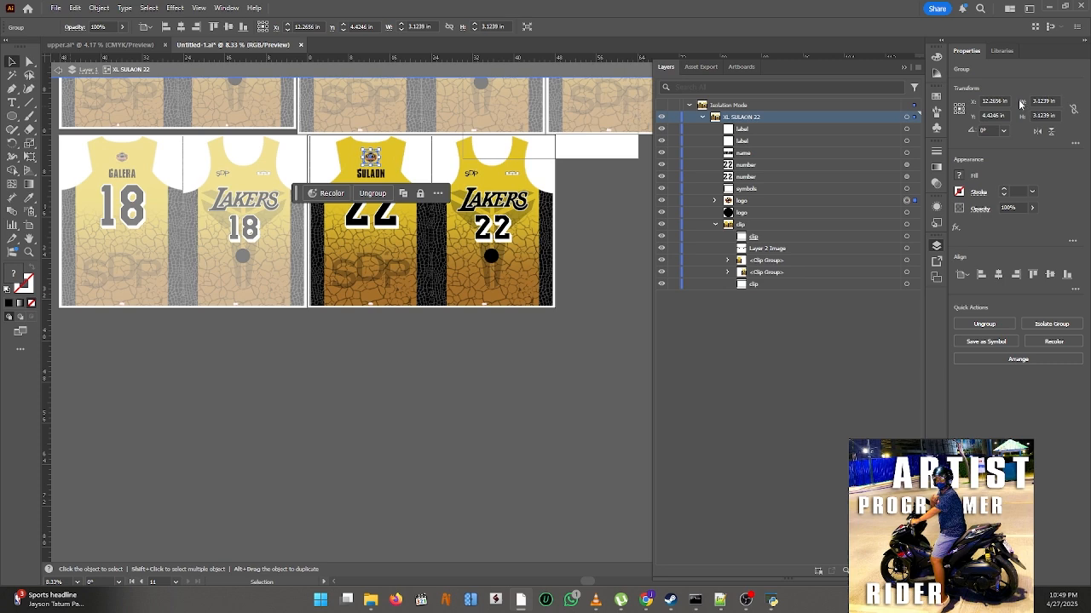
{"action": "double_click", "coordinate": [600, 214]}
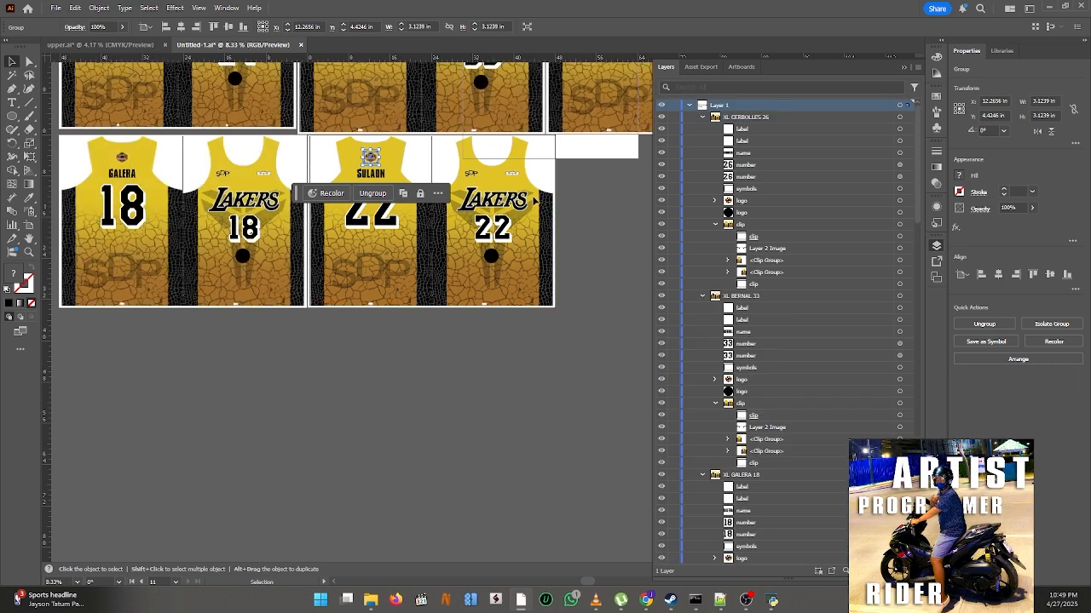
- Look through the layer list for the size L jerseys and select the L number 15 jersey group
{"action": "scroll", "coordinate": [534, 202], "scroll_direction": "up", "scroll_amount": 2}
{"action": "scroll", "coordinate": [507, 167], "scroll_direction": "up", "scroll_amount": 2}
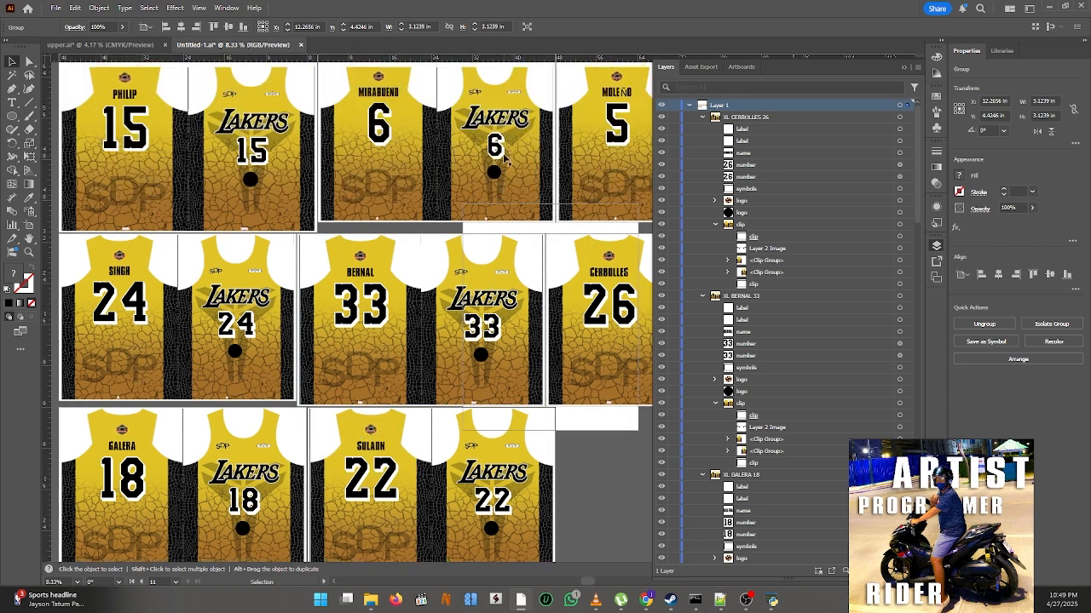
{"action": "scroll", "coordinate": [503, 159], "scroll_direction": "down", "scroll_amount": 2}
{"action": "scroll", "coordinate": [785, 401], "scroll_direction": "down", "scroll_amount": 3}
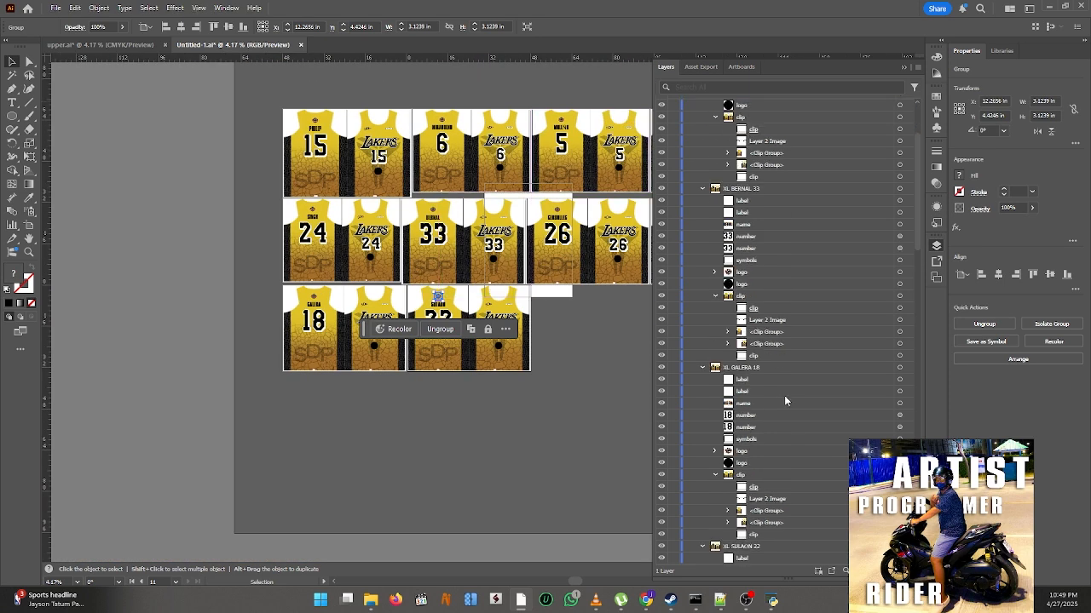
{"action": "scroll", "coordinate": [784, 396], "scroll_direction": "down", "scroll_amount": 10}
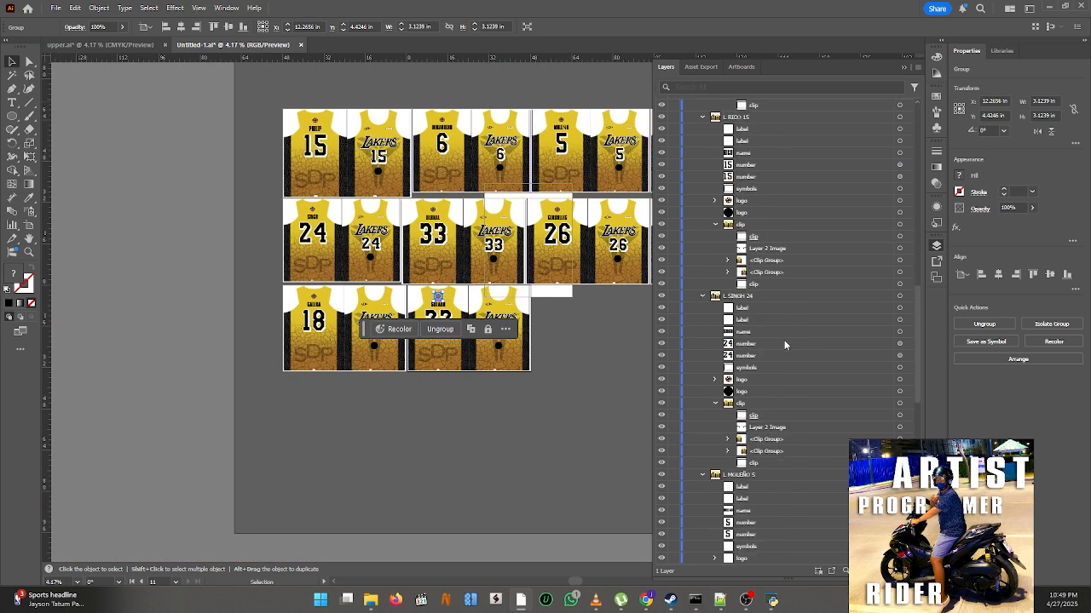
{"action": "scroll", "coordinate": [788, 345], "scroll_direction": "down", "scroll_amount": 9}
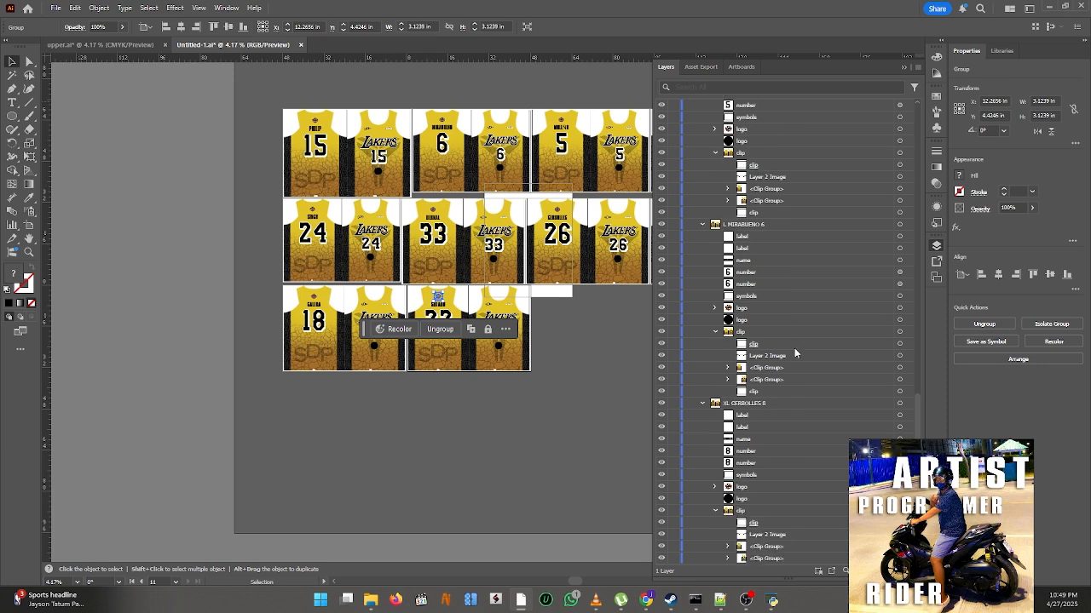
{"action": "scroll", "coordinate": [794, 348], "scroll_direction": "up", "scroll_amount": 9}
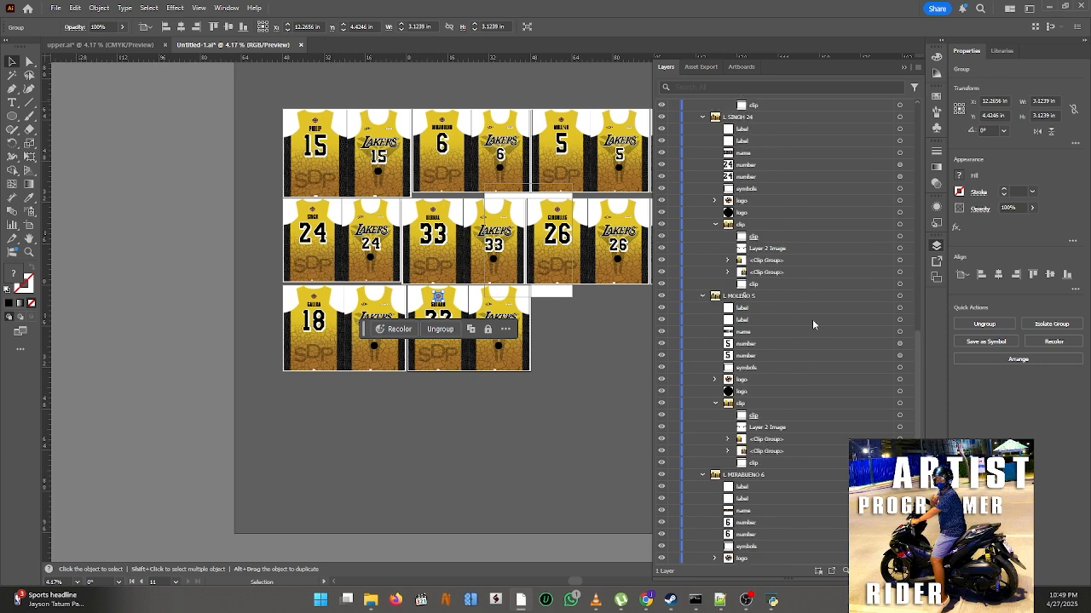
{"action": "left_click", "coordinate": [900, 189]}
{"action": "scroll", "coordinate": [550, 326], "scroll_direction": "down", "scroll_amount": 1}
{"action": "scroll", "coordinate": [621, 195], "scroll_direction": "up", "scroll_amount": 1}
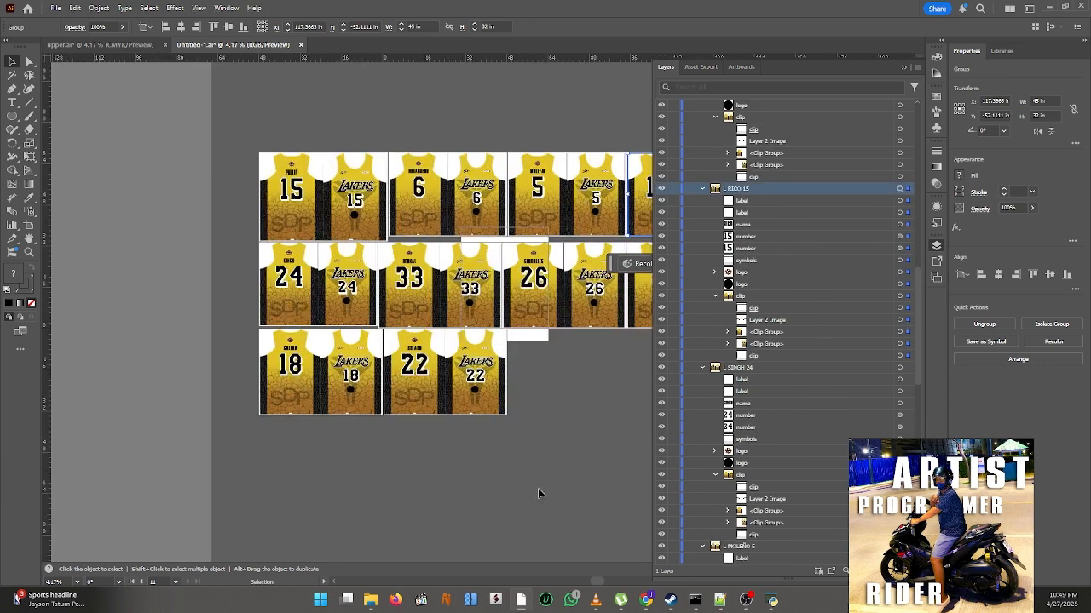
- Isolate the L number 15 jersey on the artboard and check the size of its back badge's logo group
{"action": "left_click_drag", "start_coordinate": [595, 581], "coordinate": [702, 579]}
{"action": "scroll", "coordinate": [543, 186], "scroll_direction": "up", "scroll_amount": 3}
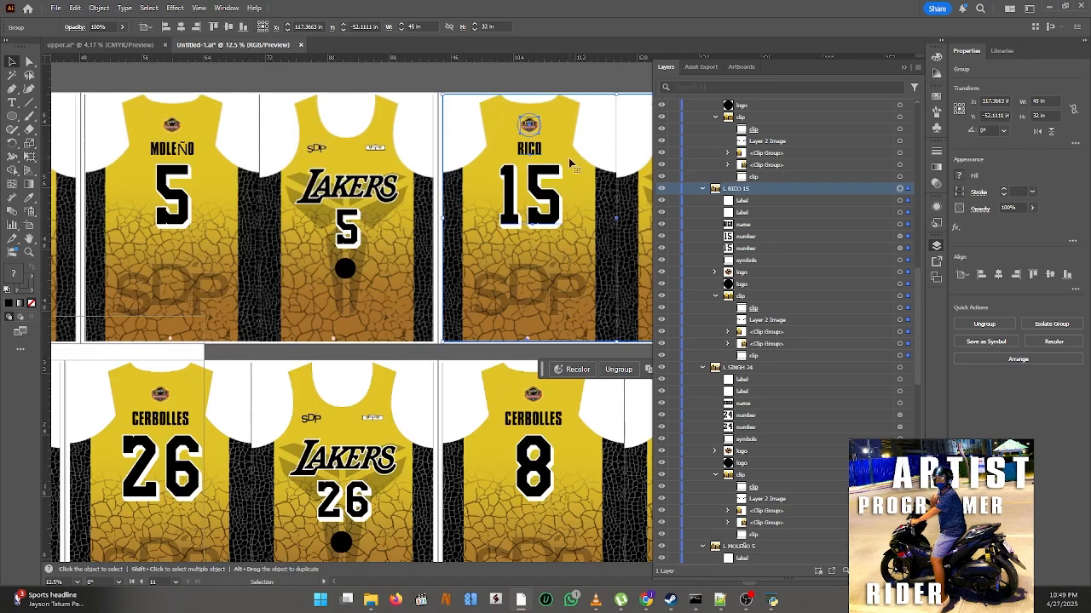
{"action": "double_click", "coordinate": [569, 158]}
{"action": "left_click", "coordinate": [537, 125]}
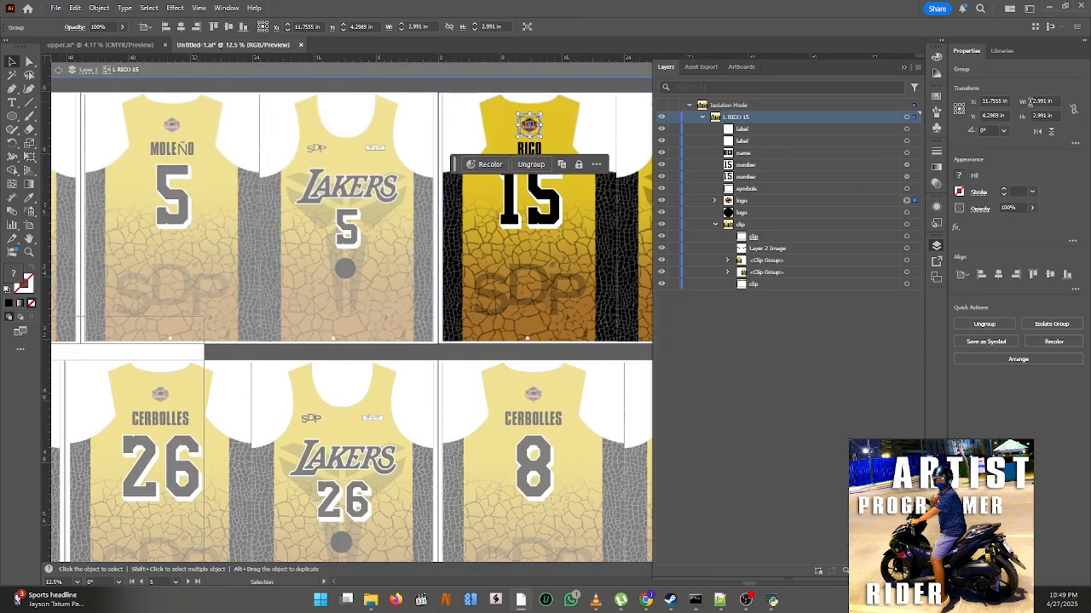